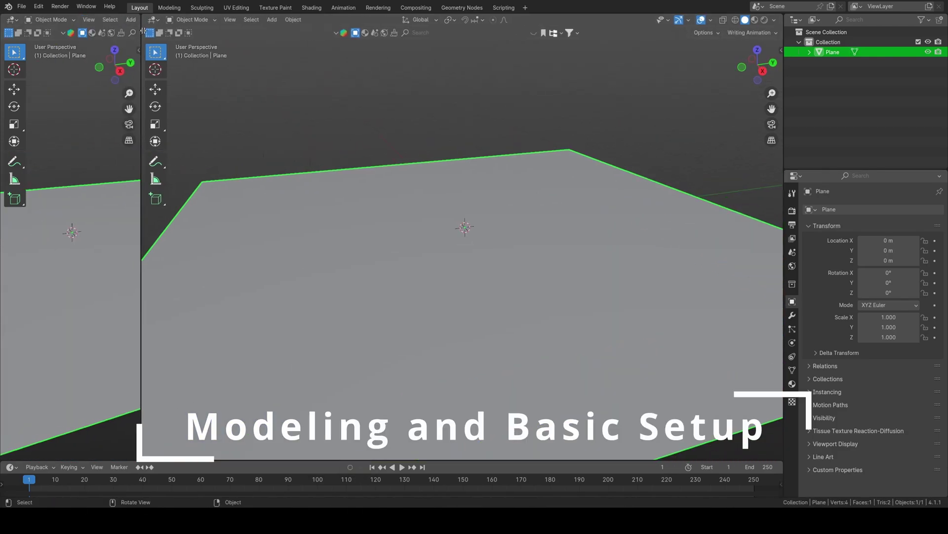
Step: Switch the Asset Browser library to New assets and drag the person figure onto the plane's centre
left_click(56, 35)
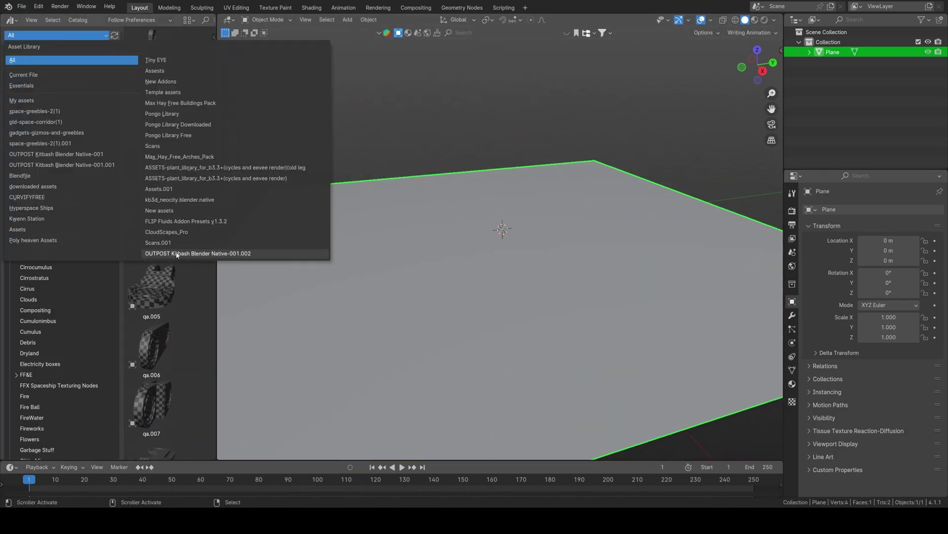
left_click(198, 253)
left_click(56, 35)
left_click(179, 199)
left_click(76, 35)
left_click(159, 210)
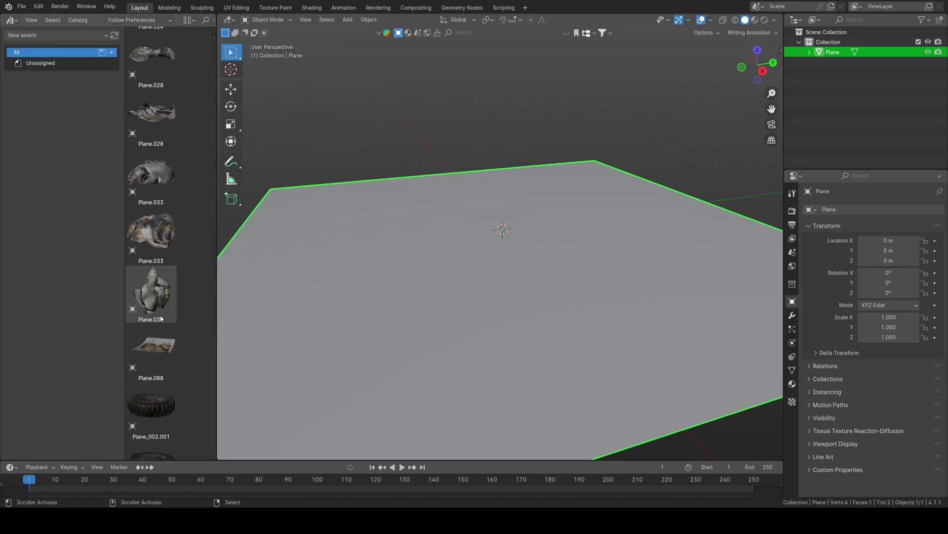
left_click_drag(471, 240, 472, 241)
Step: Add a cube and move it flat across the ground plane beside the person
scroll(561, 230, "down", 2)
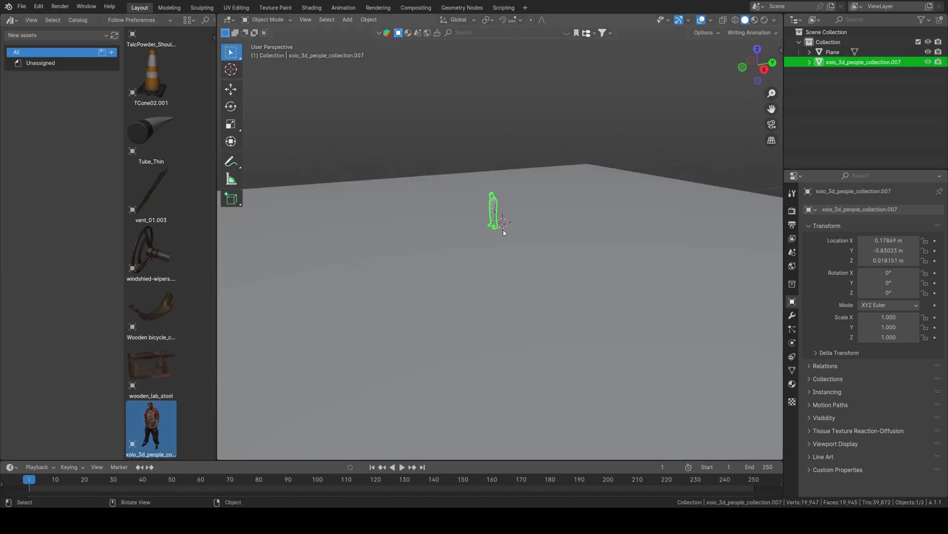
left_click_drag(216, 247, 117, 247)
key("shift+a")
left_click(361, 185)
key("g")
key("shift+z")
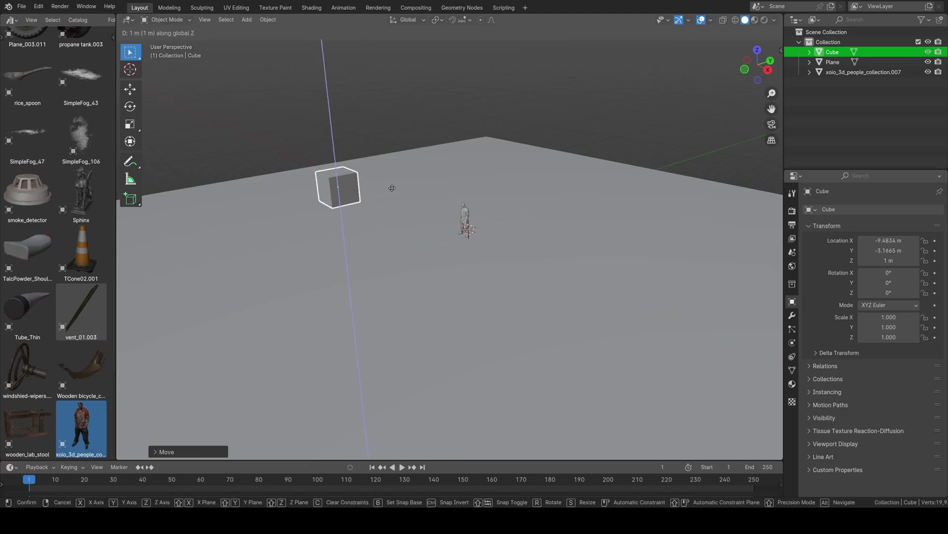
key("Return")
mouse_move(392, 188)
middle_mouse_down()
mouse_move(389, 178)
mouse_move(487, 194)
mouse_move(448, 231)
middle_mouse_up()
Step: In Edit Mode, stretch the cube along X and Y into a long bar and select a top edge to slope it
key("Tab")
key("s")
key("x")
key("s")
key("y")
left_click(471, 186)
key("g")
key("z")
key("2")
left_click(470, 208)
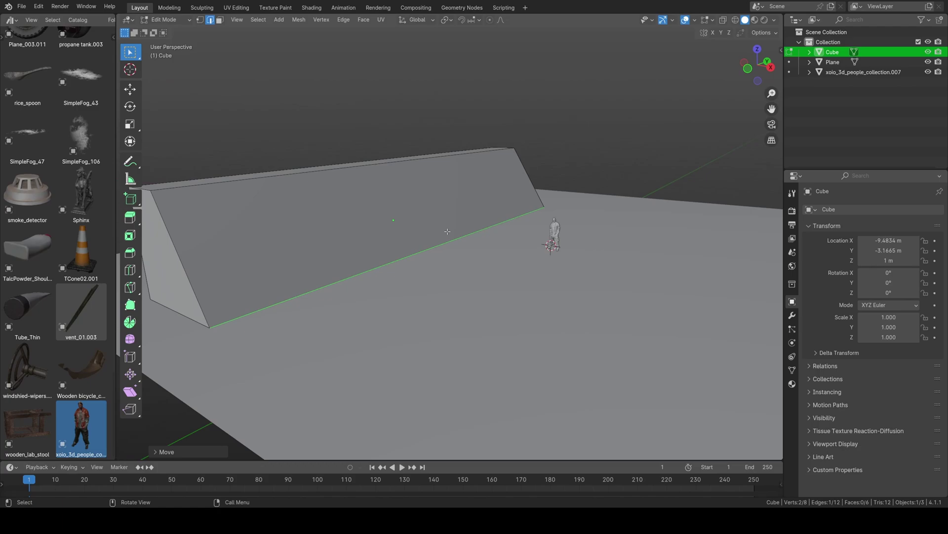
Step: Extrude the block's bottom face outward into a low base lip
left_click(219, 314, "alt")
middle_click_drag(219, 314, 484, 272)
key("g")
left_click(484, 272)
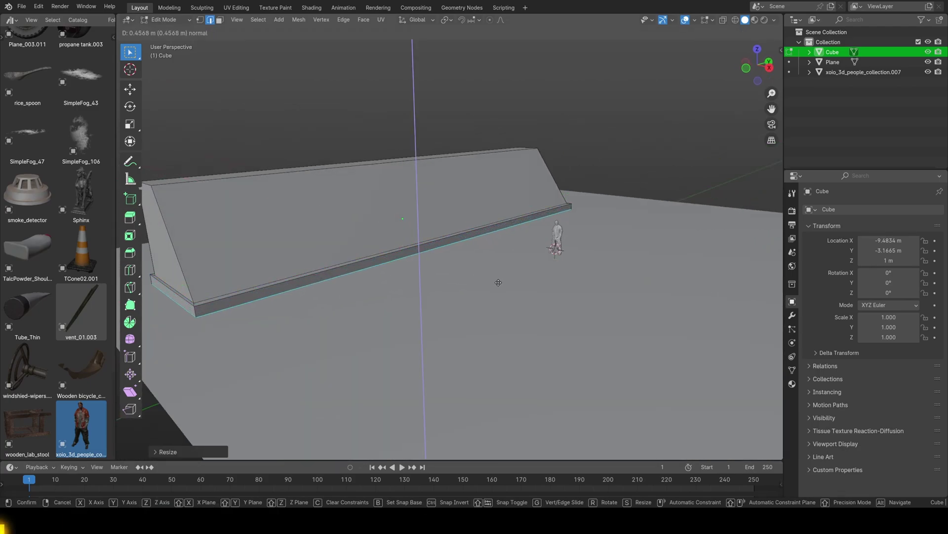
left_click(498, 282)
Step: Reposition the top face and slide the side face along X to shape the block
middle_click_drag(498, 282, 445, 237)
key("3")
left_click(403, 190)
key("g")
left_click(408, 186)
mouse_move(407, 186)
middle_mouse_down()
mouse_move(543, 202)
mouse_move(546, 188)
middle_mouse_up()
left_click(536, 198)
key("g")
key("x")
left_click(411, 286)
Step: Duplicate the top face with Shift+D and slide it along X to form a back wall
mouse_move(412, 286)
middle_mouse_down()
mouse_move(543, 276)
mouse_move(491, 292)
mouse_move(462, 238)
middle_mouse_up()
left_click(581, 265)
left_click(445, 183)
key("shift+d")
key("x")
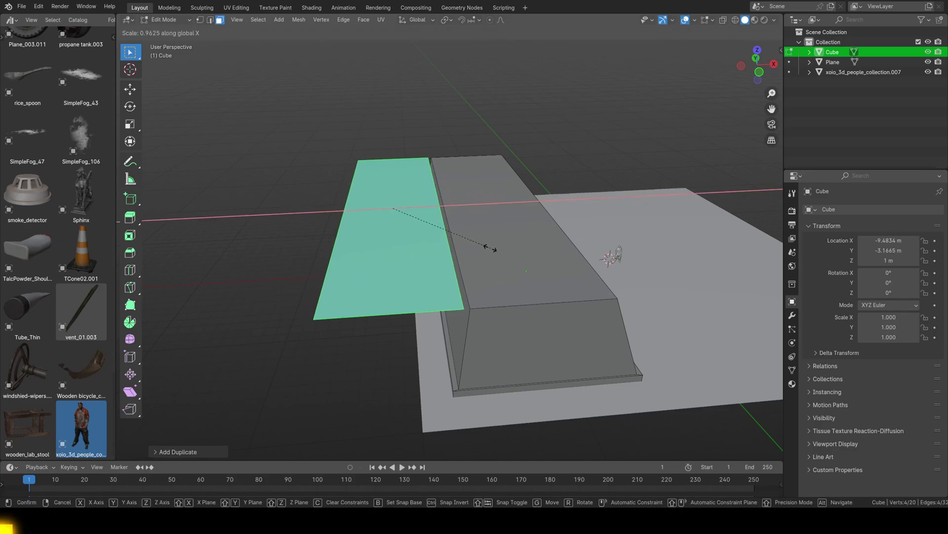
left_click(464, 331)
middle_click_drag(465, 331, 360, 167)
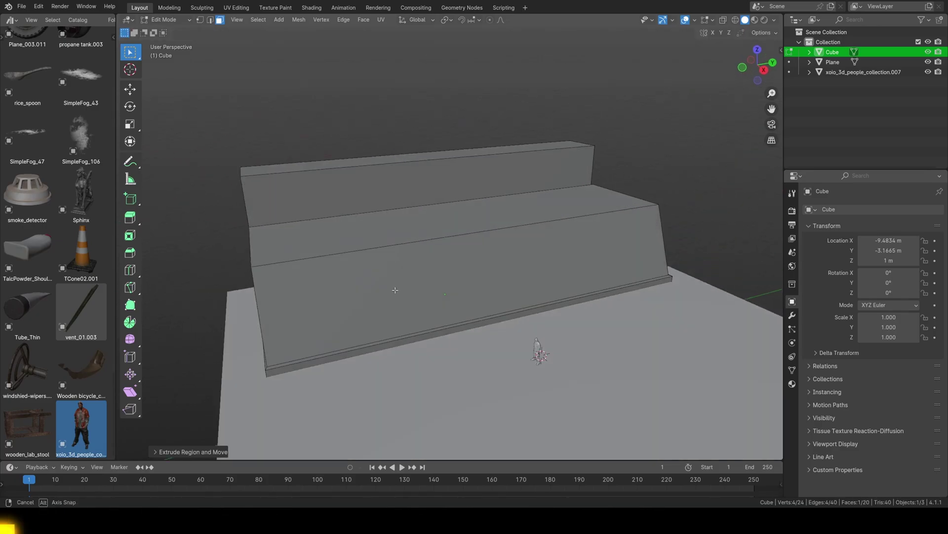
Step: Select the back wall's top cap and widen it into an overhanging ledge
key("Tab")
key("Tab")
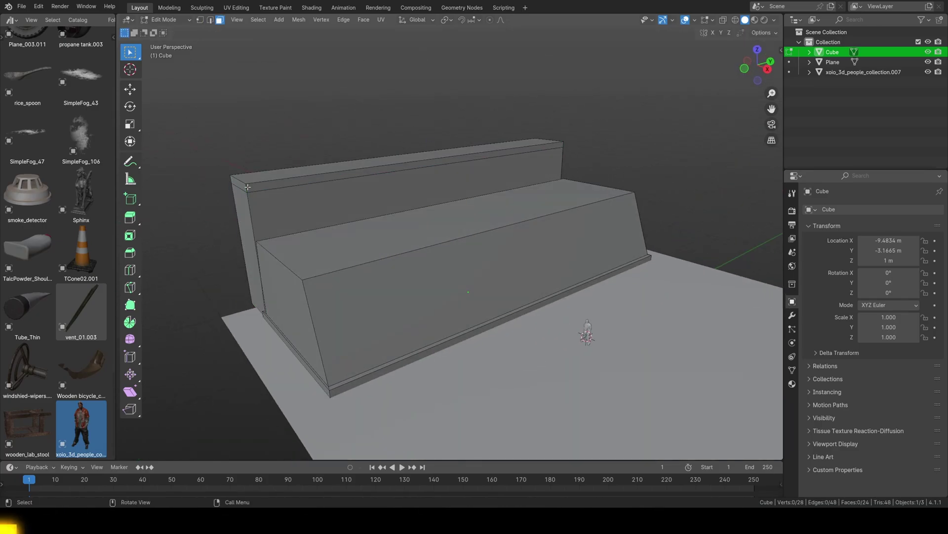
left_click(475, 193)
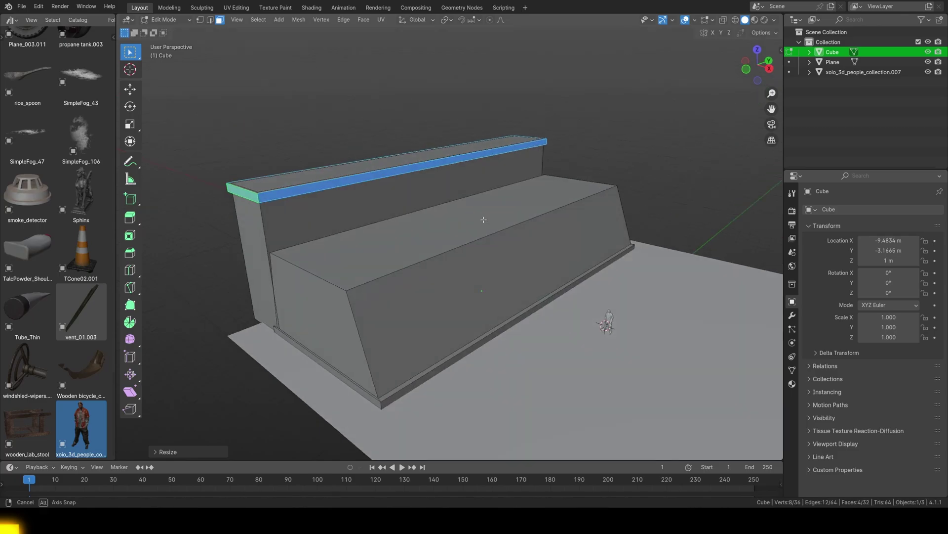
key("Tab")
mouse_move(603, 318)
middle_mouse_down()
mouse_move(470, 218)
mouse_move(491, 251)
middle_mouse_up()
Step: Scale up the ground plane and reselect the wall block to move it
scroll(491, 251, "down", 5)
left_click(494, 296, "shift")
key("s")
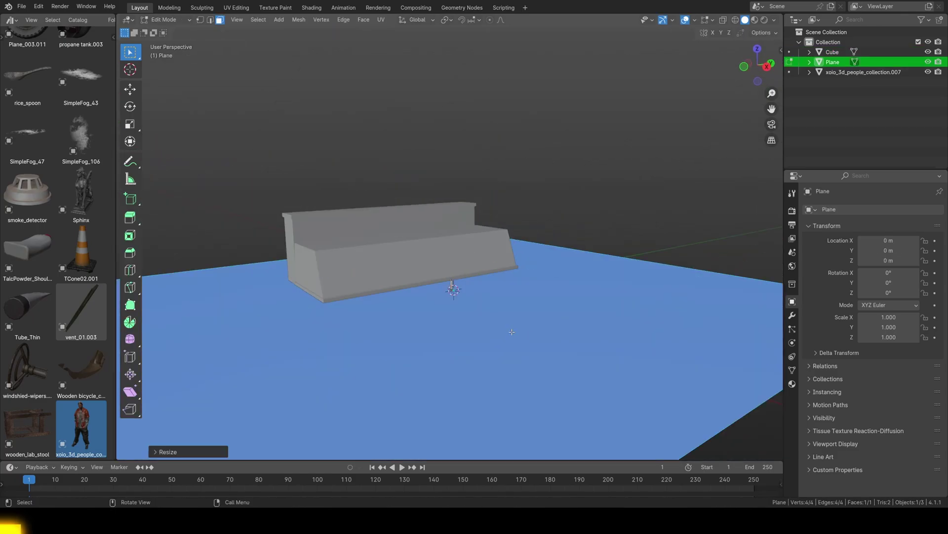
left_click(496, 364)
mouse_move(496, 364)
middle_mouse_down()
mouse_move(435, 249)
mouse_move(451, 286)
mouse_move(462, 275)
middle_mouse_up()
left_click(456, 286)
key("Tab")
Step: Add a new cube inside the wall mesh and place it as a long beam
key("alt+a")
key("shift+a")
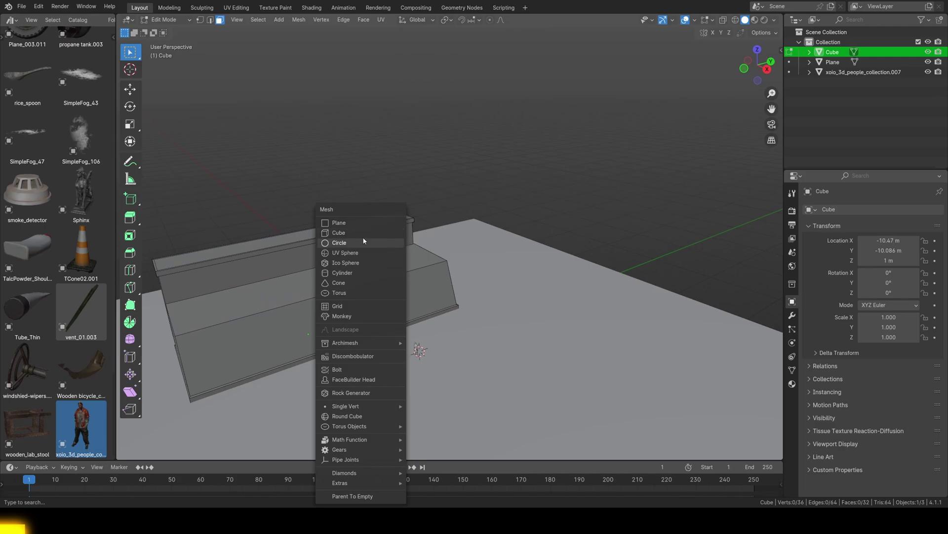
left_click(362, 232)
key("g")
left_click(569, 290)
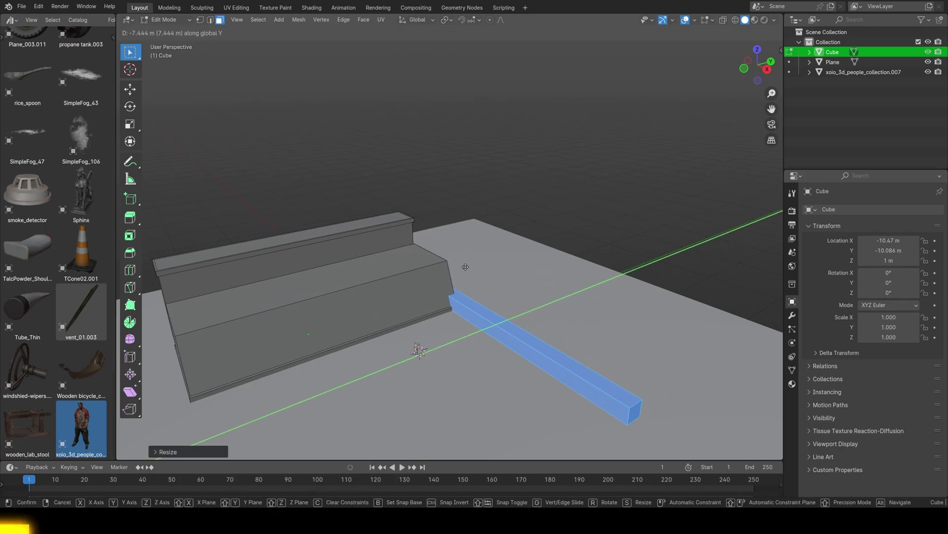
Step: Extrude the beam's top face upward into a wall, then undo the extrusion
left_click(499, 309)
key("e")
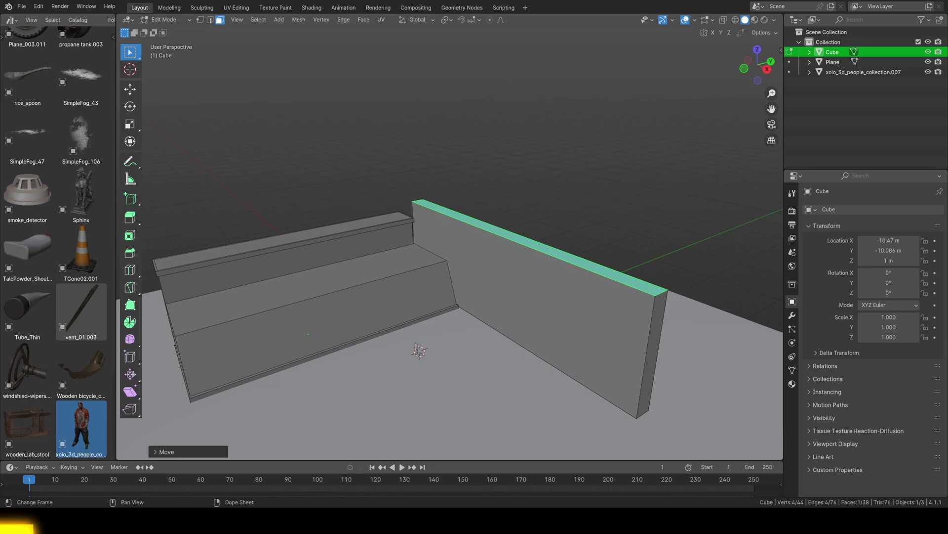
mouse_move(425, 276)
middle_mouse_down()
mouse_move(455, 265)
mouse_move(516, 282)
mouse_move(502, 219)
middle_mouse_up()
left_click(516, 282)
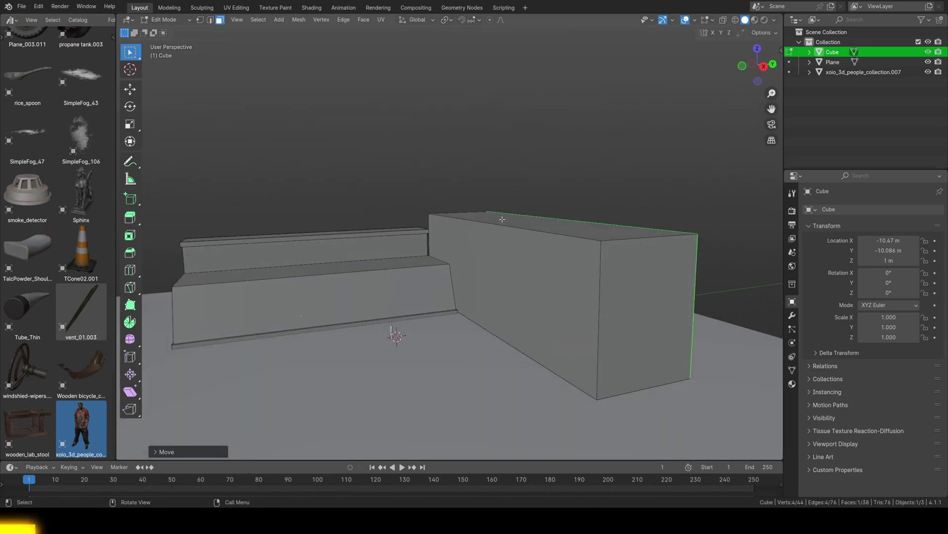
key("ctrl+z")
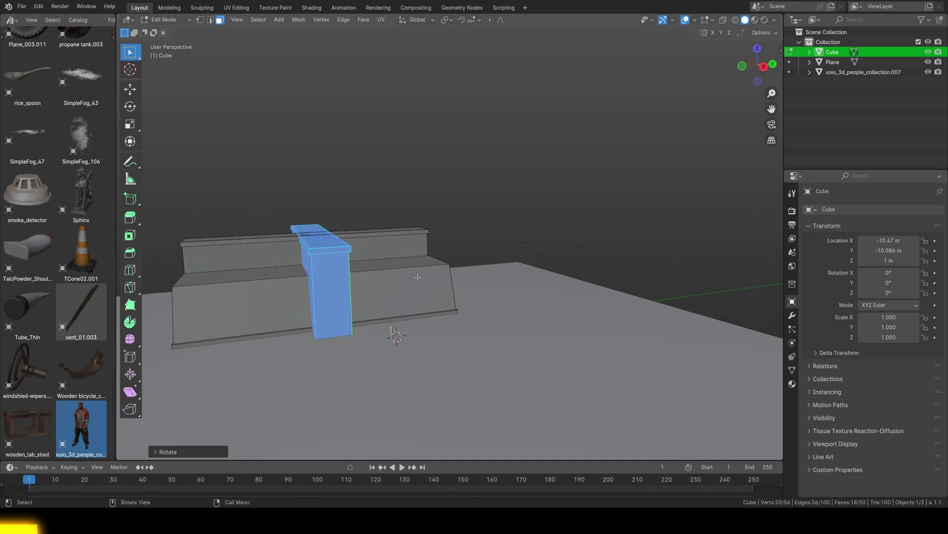
Step: From top view, position the beam and select the wall's end faces
key("KP_7")
key("g")
left_click(502, 267)
mouse_move(502, 296)
middle_mouse_down()
mouse_move(564, 273)
mouse_move(413, 296)
mouse_move(496, 348)
mouse_move(375, 310)
mouse_move(510, 215)
middle_mouse_up()
left_click(563, 274, "ctrl")
left_click(376, 310)
key("ctrl+z")
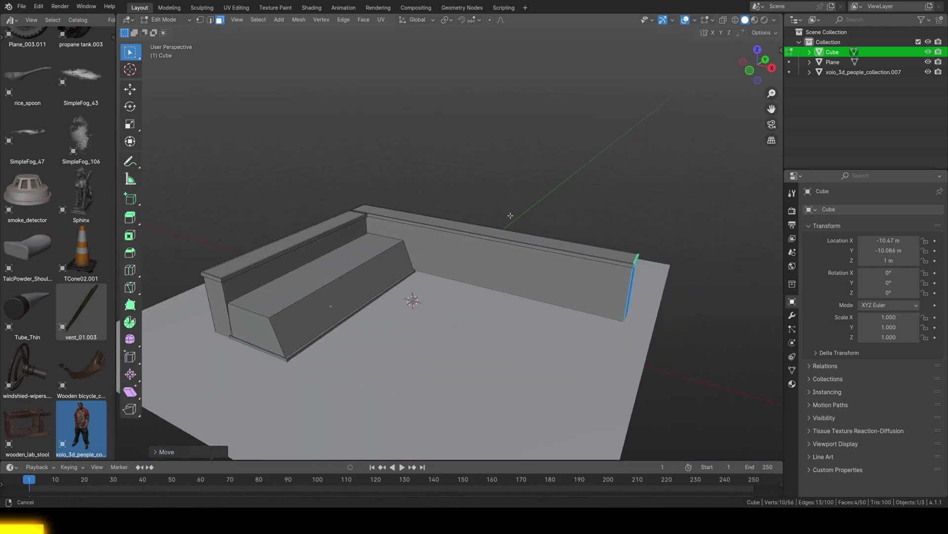
Step: Add a centred vertical loop cut across the wall with Ctrl+R
scroll(510, 215, "up", 3)
key("ctrl+r")
left_click(530, 224)
right_click(530, 224)
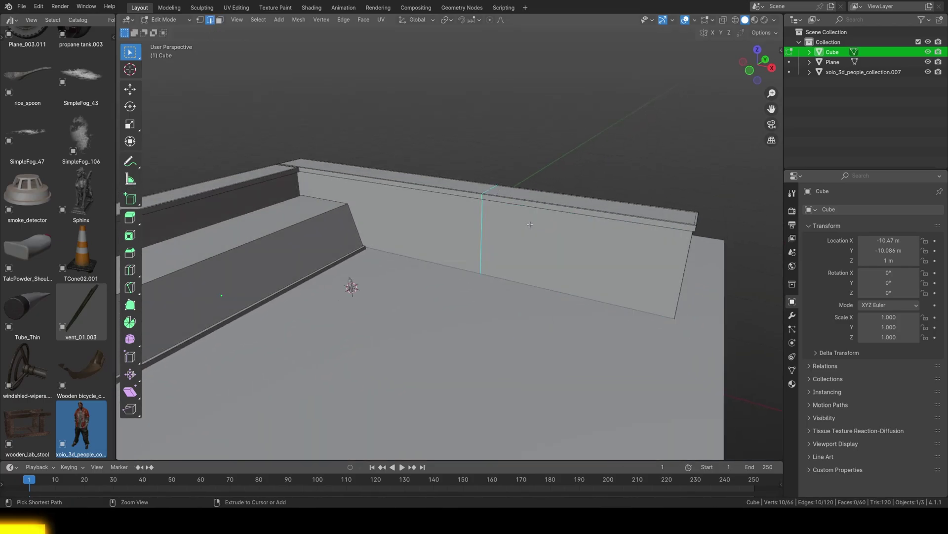
Step: Extrude the wall's side faces along Y into a new wall section
key("3")
left_click(553, 254, "ctrl")
mouse_move(553, 255)
middle_mouse_down()
mouse_move(577, 234)
mouse_move(540, 321)
middle_mouse_up()
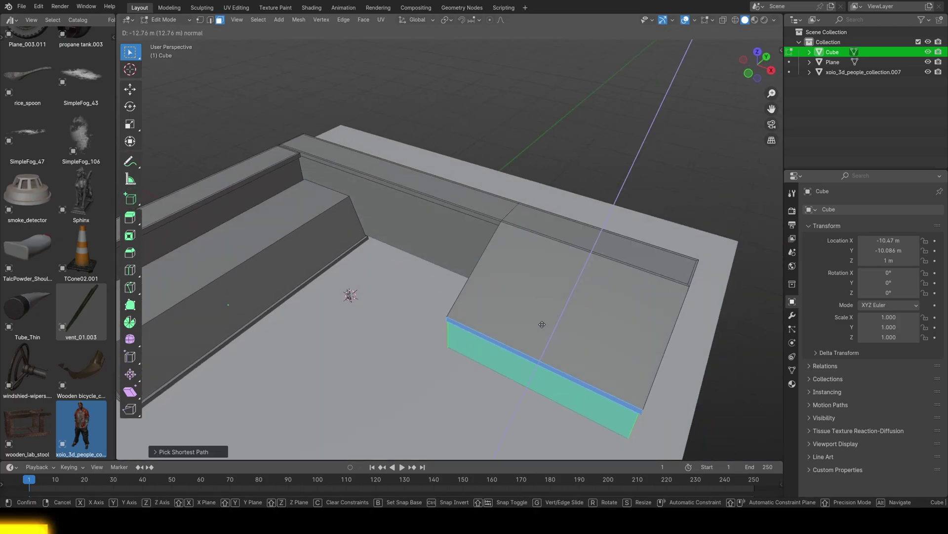
key("e")
key("y")
left_click(643, 313)
middle_click_drag(644, 313, 622, 270)
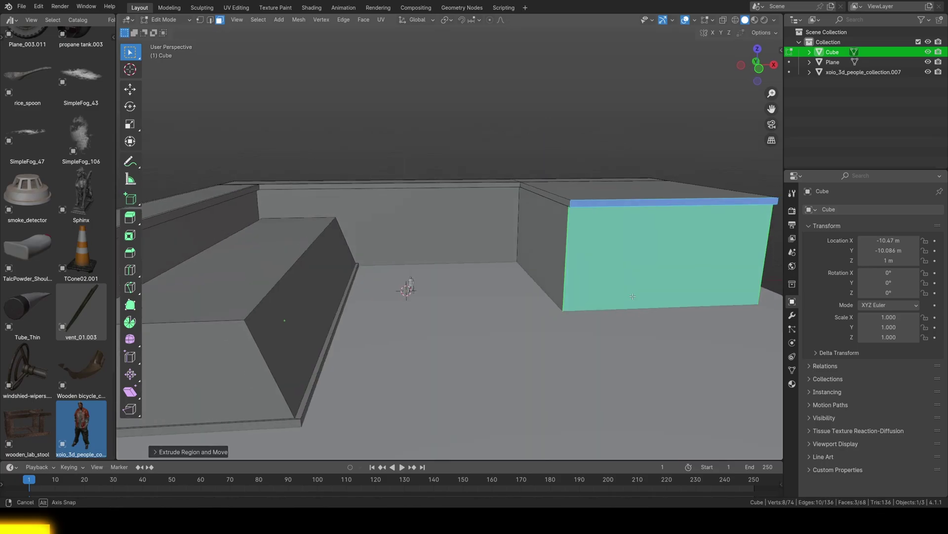
Step: Move the selected faces along Y to adjust the new wall section
key("g")
key("y")
left_click(531, 240)
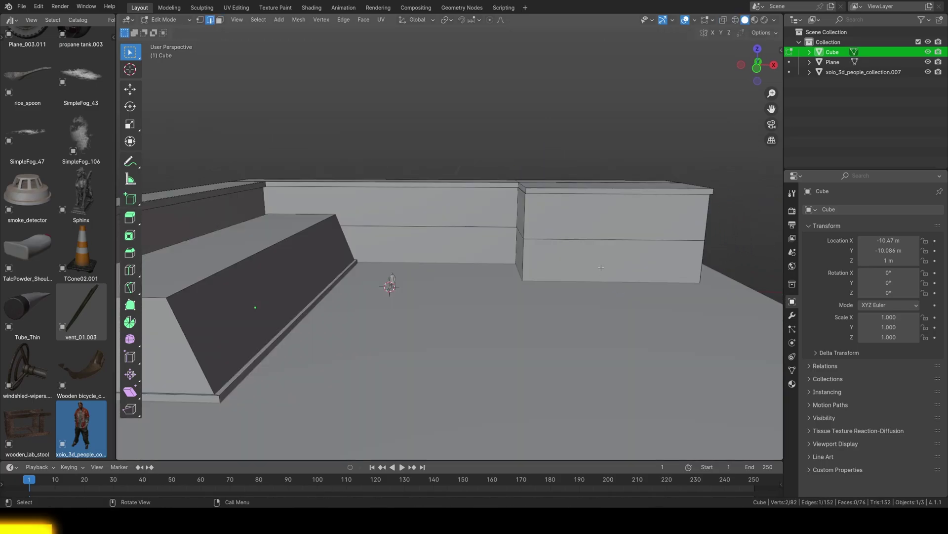
left_click(605, 288)
mouse_move(605, 289)
middle_mouse_down()
mouse_move(495, 261)
mouse_move(544, 255)
middle_mouse_up()
Step: Shift a thin strip of faces along Y and select the top edge loop
key("3")
left_click(543, 223)
key("g")
key("y")
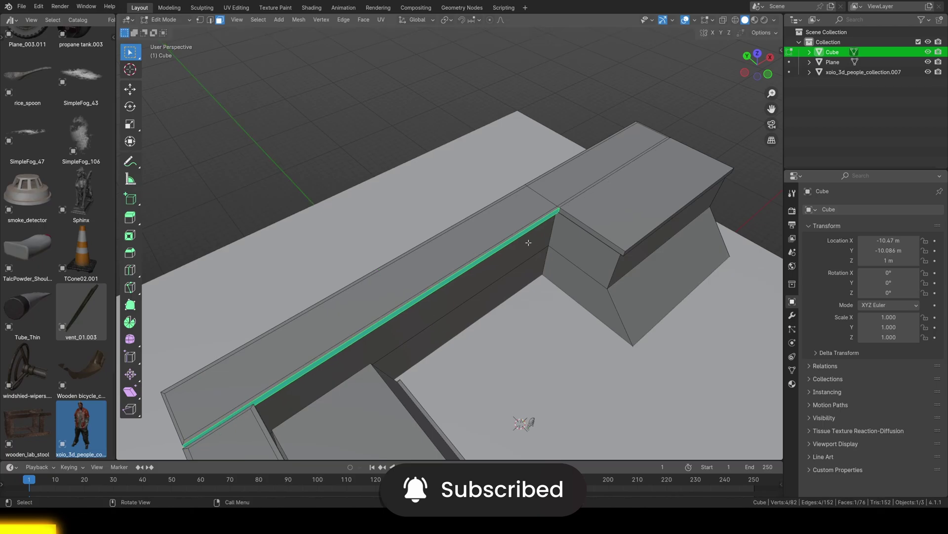
key("2")
left_click(531, 226, "alt")
Step: In X-ray top view, select vertices along the wall top to adjust the ledge, then exit Edit Mode
key("KP_7")
key("alt+z")
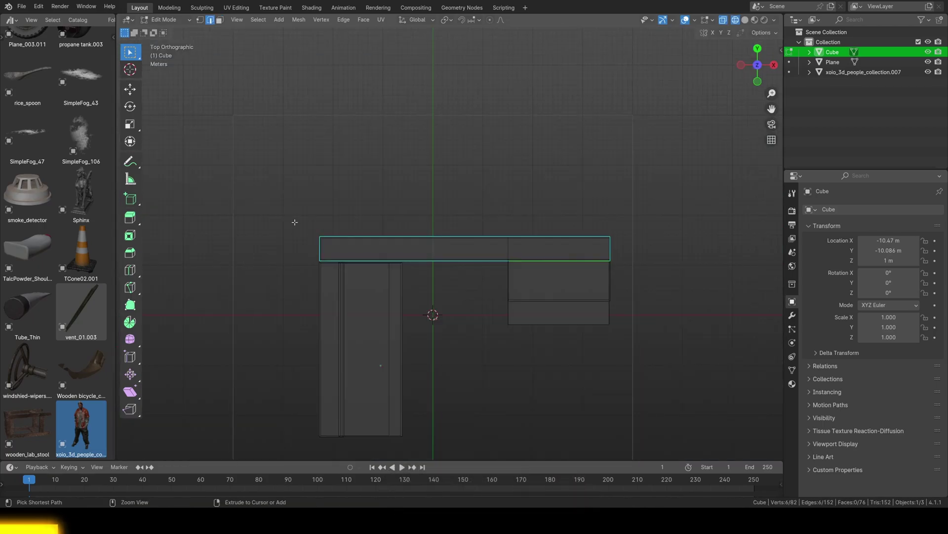
left_click_drag(316, 247, 316, 247)
middle_click_drag(424, 345, 517, 282)
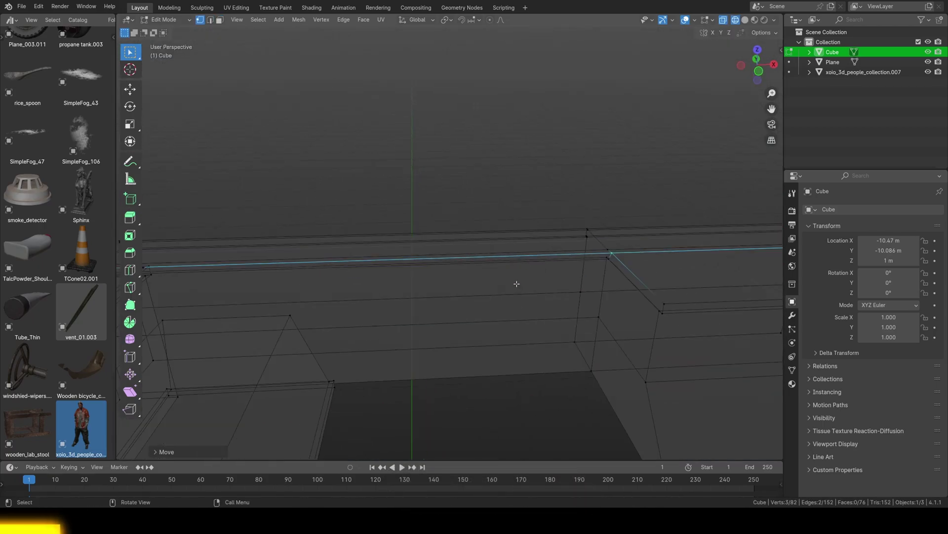
key("alt+z")
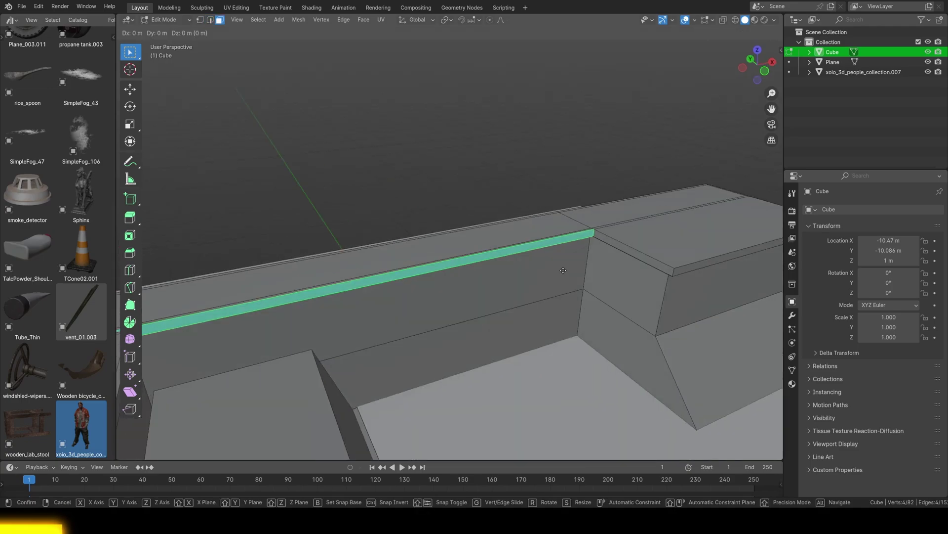
key("Tab")
mouse_move(585, 256)
middle_mouse_down()
mouse_move(452, 308)
mouse_move(483, 302)
middle_mouse_up()
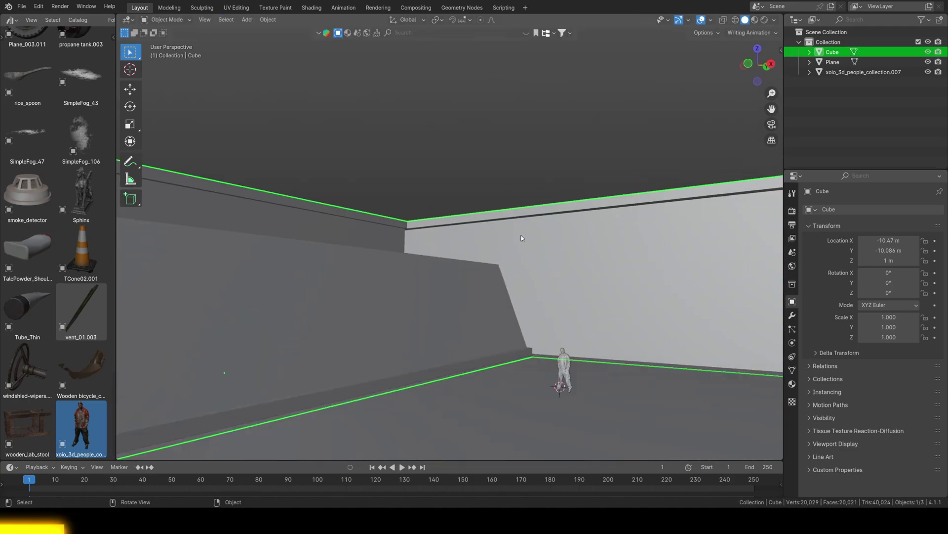
Step: Select a wall section in Edit Mode, duplicate it and rotate the copy
key("alt+a")
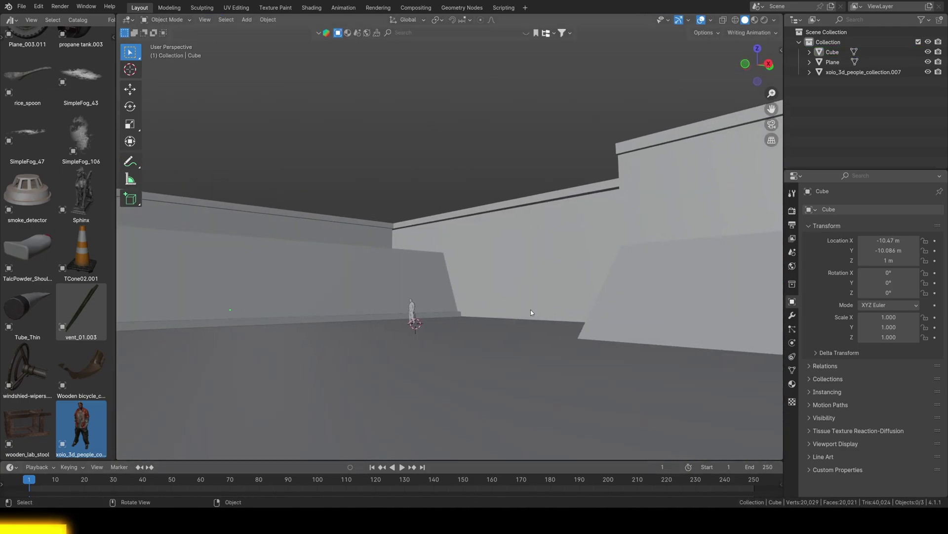
left_click(531, 312)
key("Tab")
left_click(561, 250)
scroll(449, 247, "down", 3)
key("shift+d")
key("r")
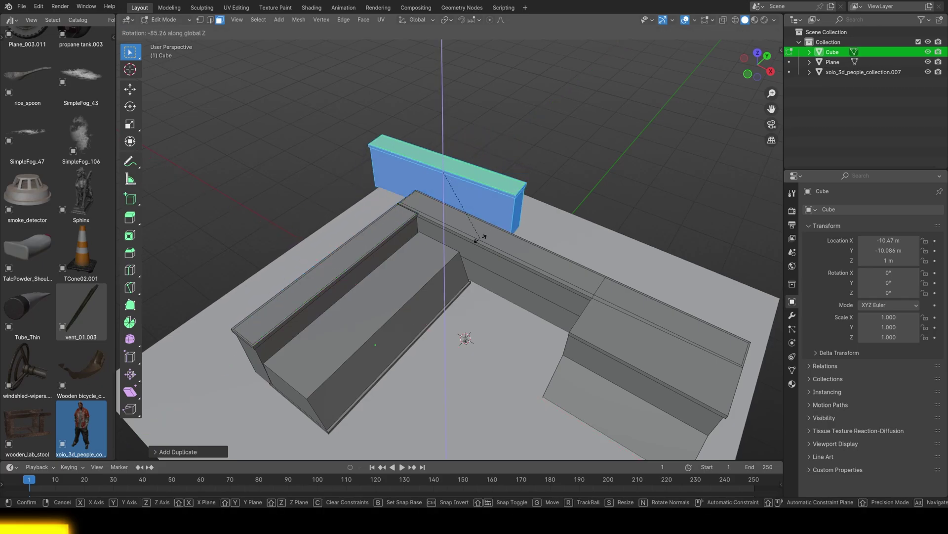
left_click(546, 278)
Step: Position the copied wall beyond the back wall using top and front views
key("KP_7")
key("g")
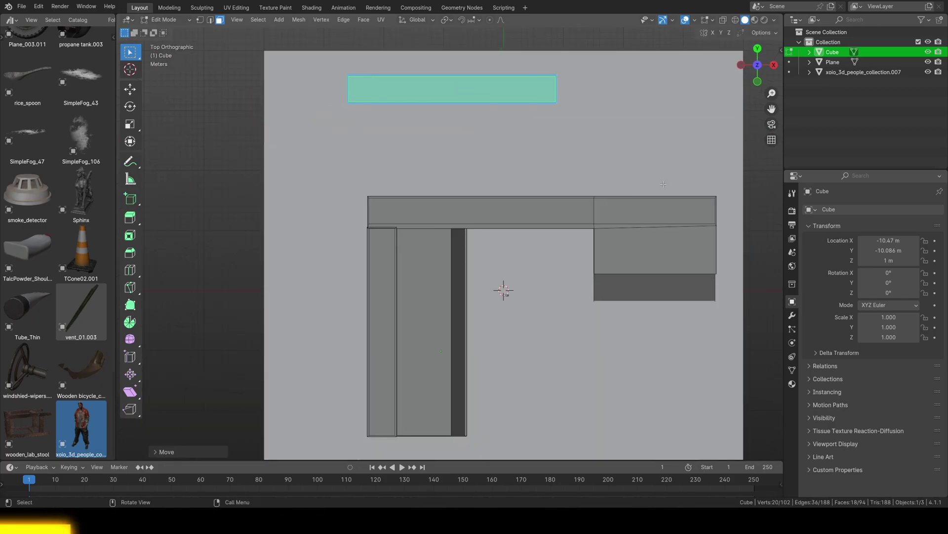
middle_click_drag(503, 288, 502, 322)
key("KP_1")
left_click(577, 338)
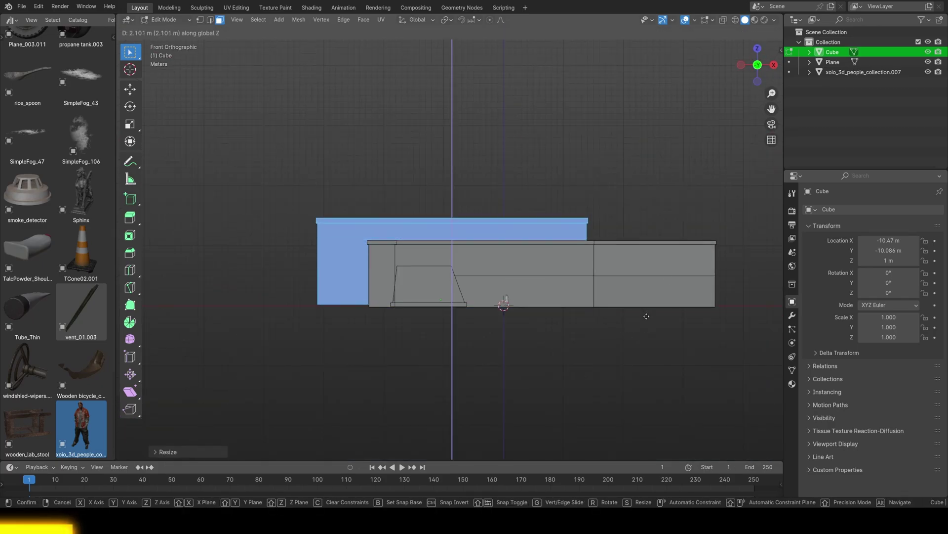
left_click(647, 316)
middle_click_drag(647, 316, 651, 318)
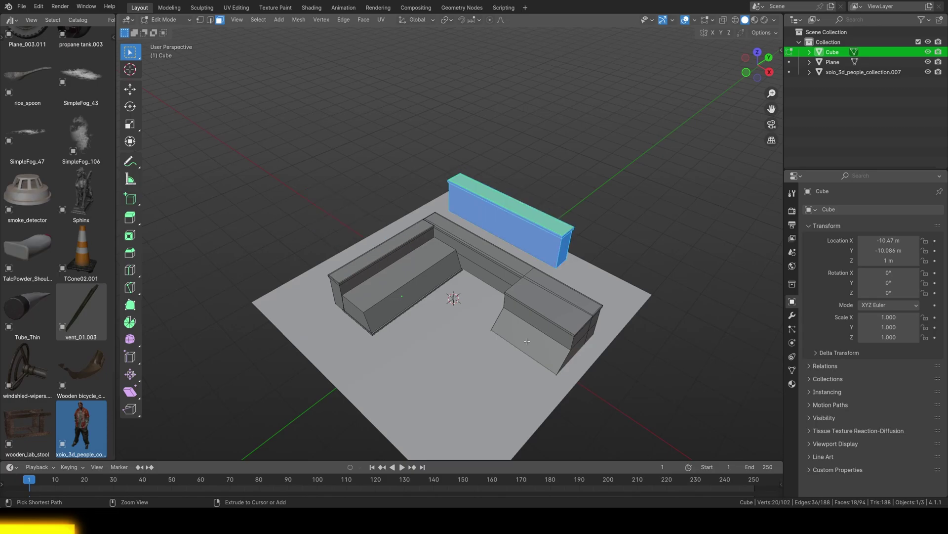
Step: Duplicate the linked right wall section, rotate it 90° about Z and raise it along Z
key("l")
key("shift+d")
key("alt+z")
key("r")
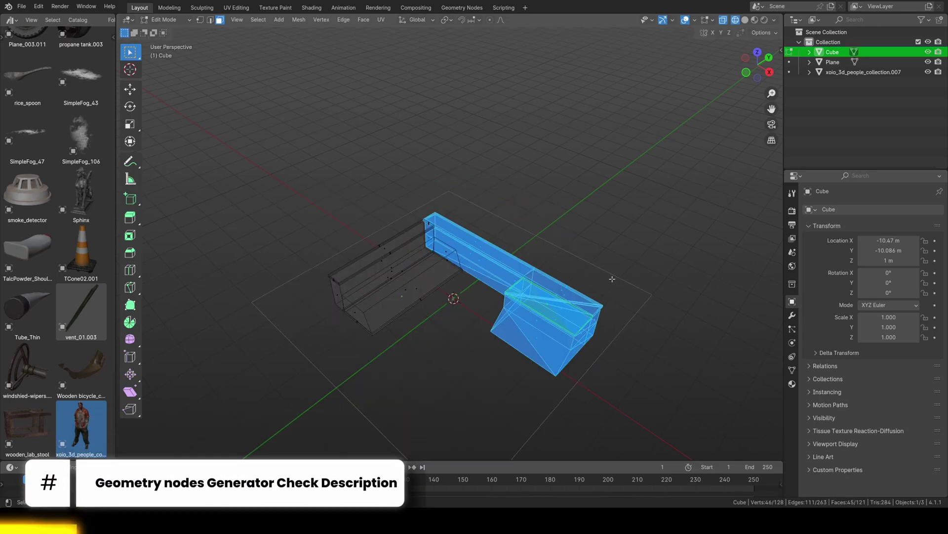
key("z")
key("alt+z")
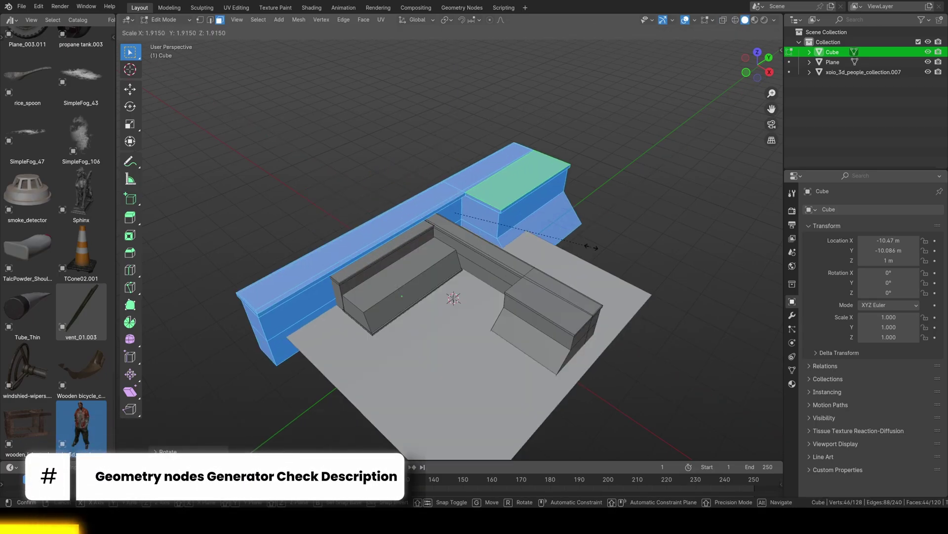
key("g")
key("z")
left_click(576, 222)
Step: Return to Object Mode and view the courtyard from a low angle inside
scroll(576, 223, "up", 5)
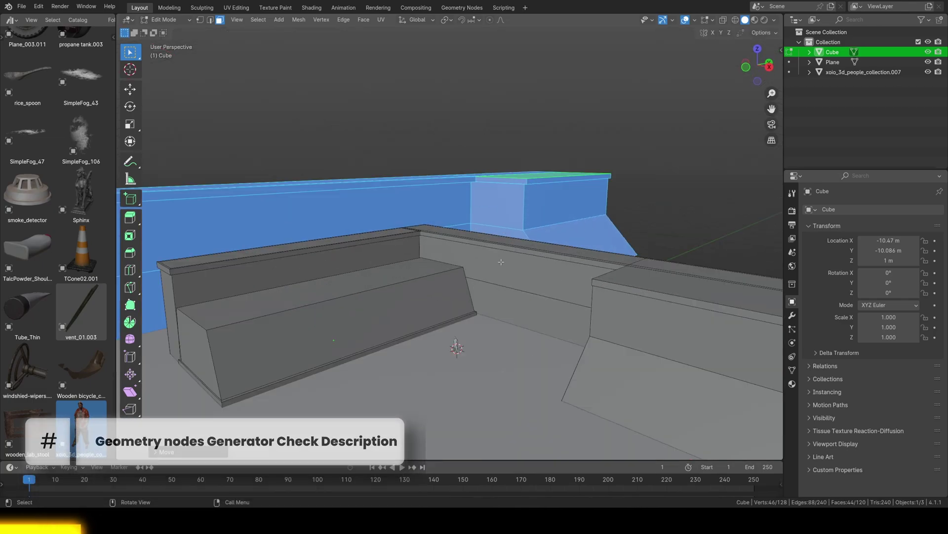
scroll(576, 222, "up", 5)
key("Tab")
mouse_move(375, 237)
middle_mouse_down()
mouse_move(348, 253)
mouse_move(283, 328)
middle_mouse_up()
Step: Add a camera, look through it, and push it along its view axis to frame the courtyard
key("shift+a")
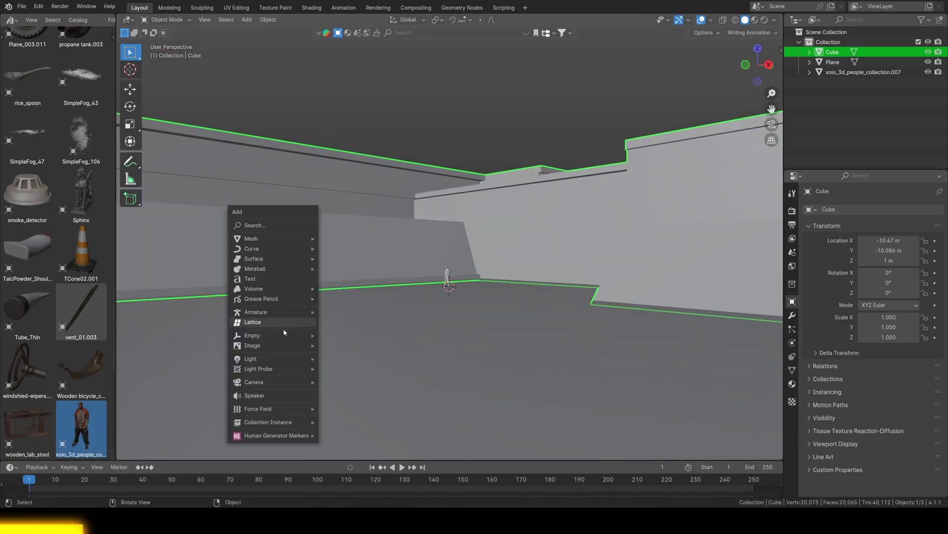
left_click(277, 383)
key("ctrl+alt+KP_0")
key("g")
key("z")
key("z")
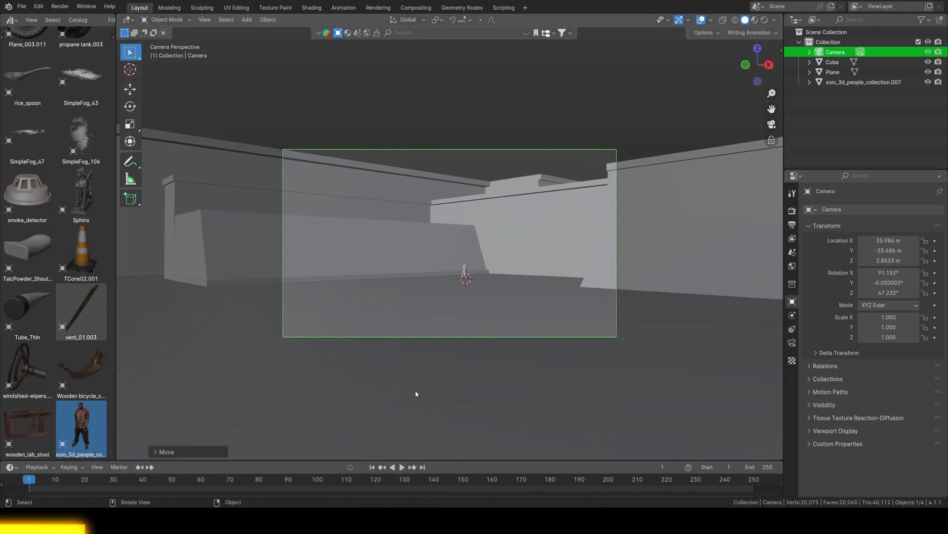
left_click(587, 335)
Step: Extrude the top faces of the wall mesh upward
left_click(489, 169)
mouse_move(586, 335)
middle_mouse_down()
mouse_move(489, 169)
mouse_move(511, 443)
mouse_move(448, 118)
mouse_move(526, 164)
middle_mouse_up()
key("Tab")
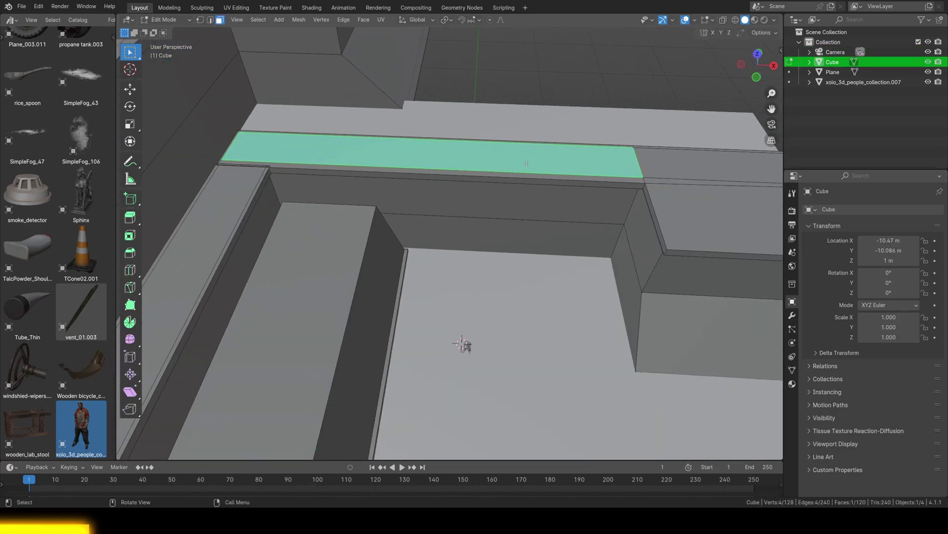
middle_click_drag(634, 168, 507, 193)
left_click(508, 193, "ctrl")
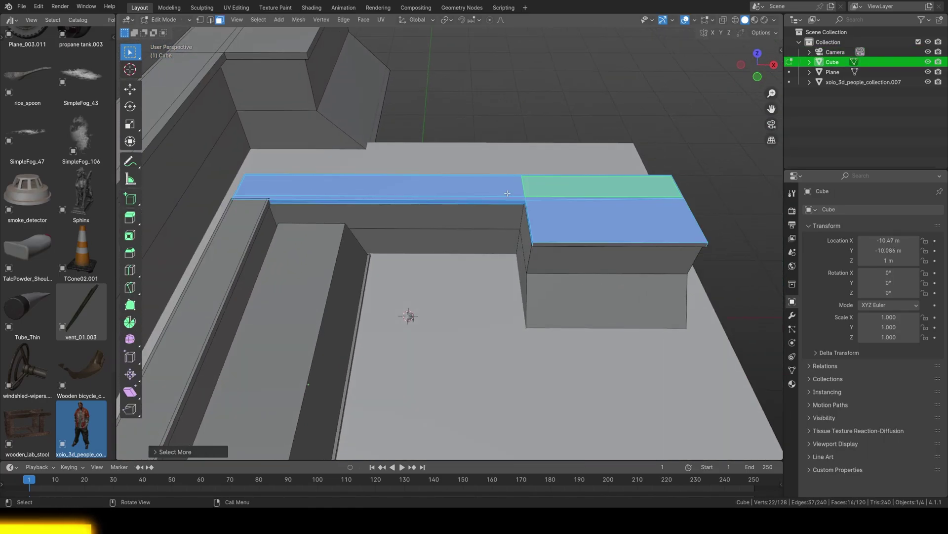
key("e")
left_click(511, 154)
key("Tab")
Step: Scale the whole connected wall and raise it along Z
middle_click_drag(511, 154, 385, 267)
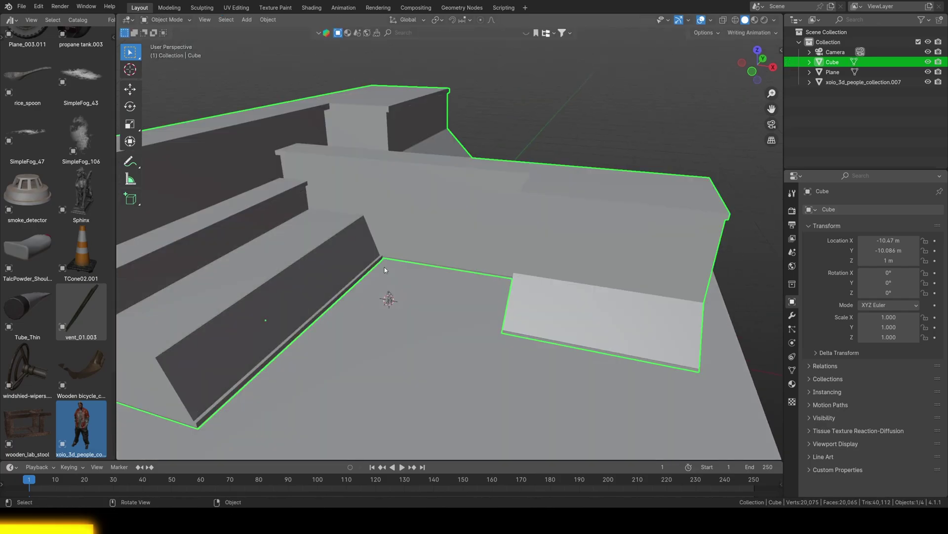
scroll(384, 267, "up", 3)
mouse_move(388, 228)
middle_mouse_down()
mouse_move(399, 212)
mouse_move(363, 105)
mouse_move(448, 119)
middle_mouse_up()
key("Tab")
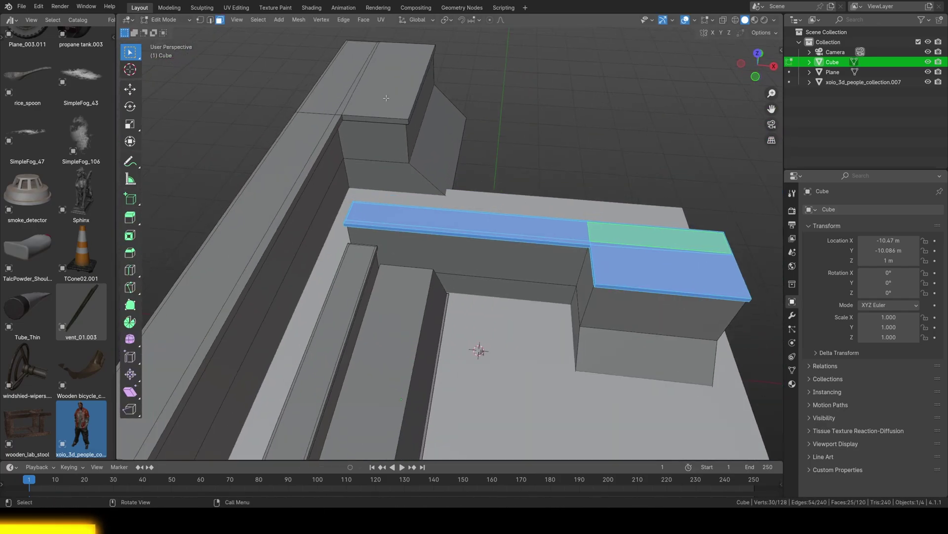
key("ctrl+l")
key("s")
left_click(449, 119)
key("g")
key("z")
Step: Duplicate the wall, rotate the copy about Z, and slide it along X across the courtyard
left_click(447, 137, "alt")
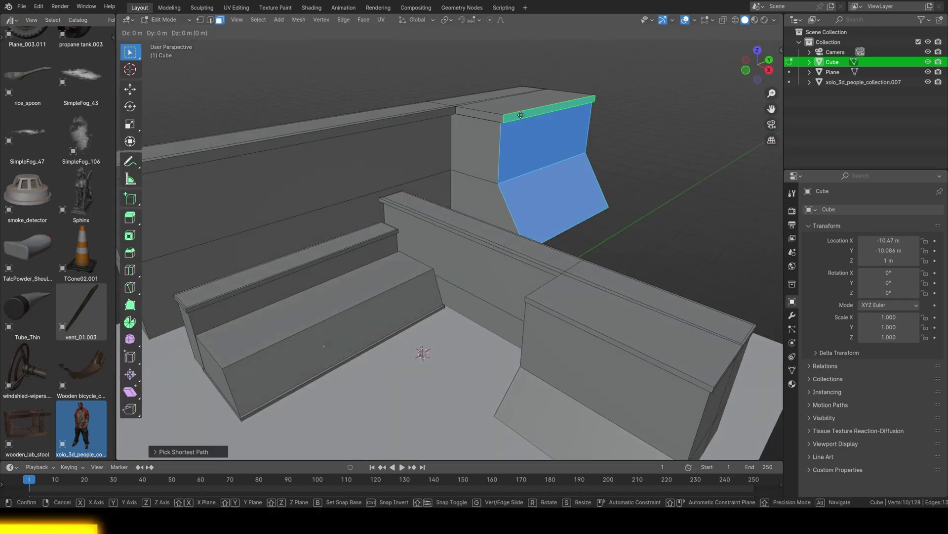
mouse_move(447, 138)
middle_mouse_down()
mouse_move(458, 172)
mouse_move(475, 148)
middle_mouse_up()
key("ctrl+l")
scroll(458, 171, "down", 5)
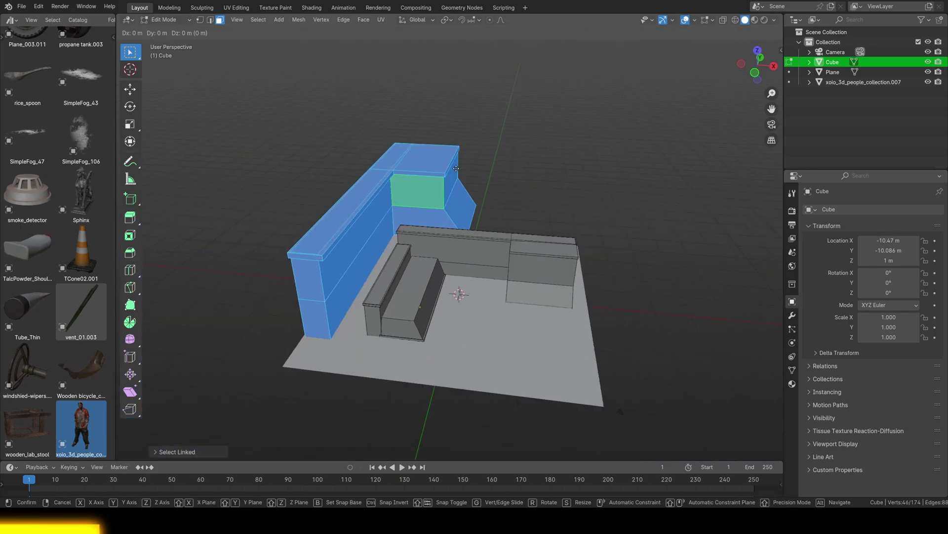
key("shift+d")
key("z")
key("x")
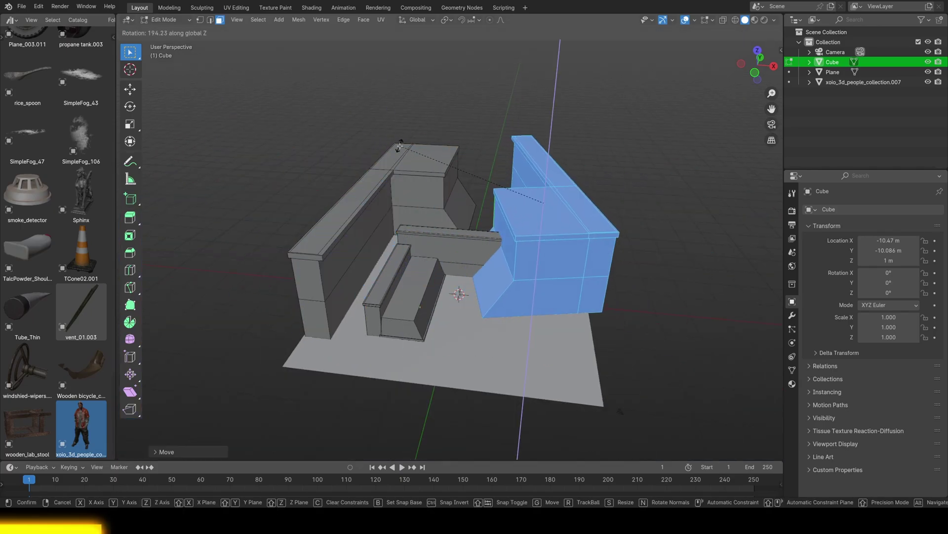
left_click(496, 221)
Step: Turn on vertex snapping with edge selection while inspecting the stepped ledge
scroll(496, 221, "up", 5)
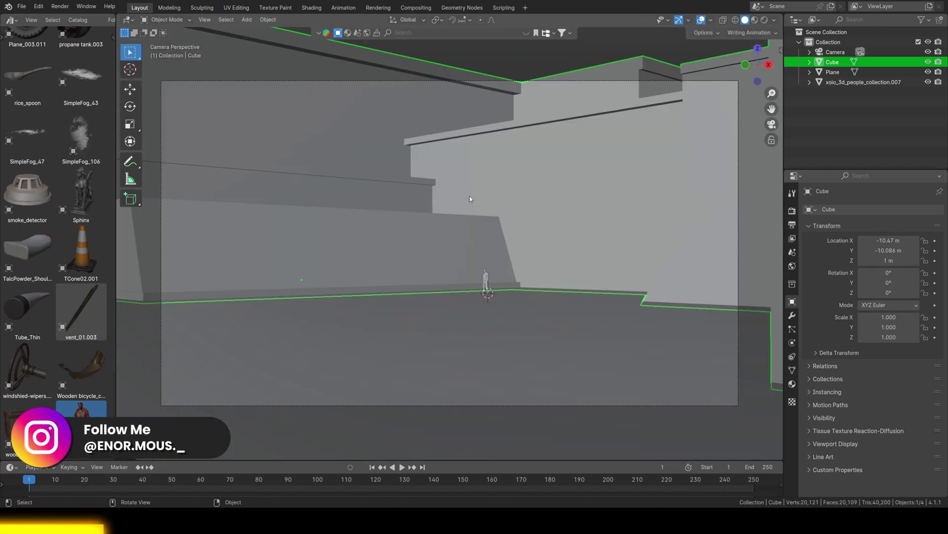
mouse_move(470, 197)
middle_mouse_down()
mouse_move(470, 261)
mouse_move(507, 383)
middle_mouse_up()
scroll(284, 278, "down", 2)
middle_click_drag(283, 278, 345, 247)
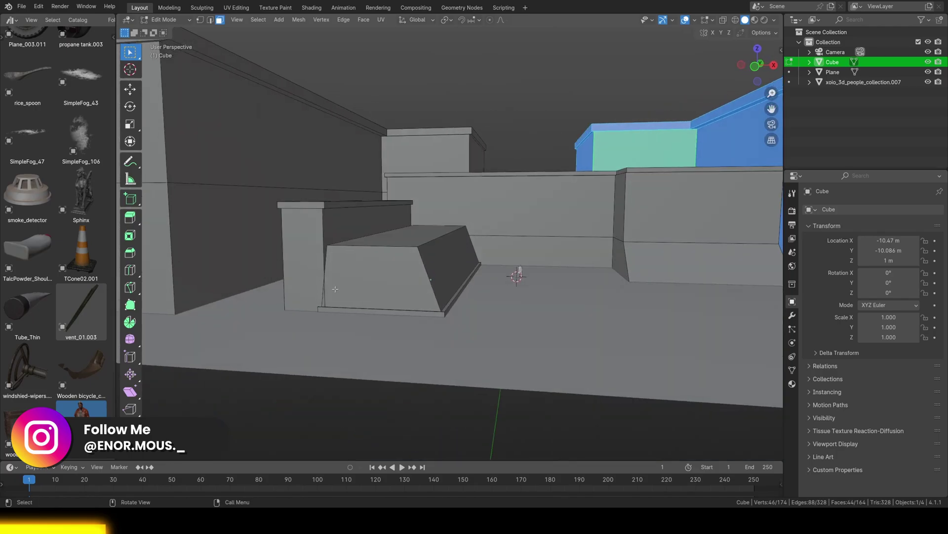
scroll(346, 247, "up", 3)
key("2")
left_click(331, 257)
left_click(478, 20)
left_click(461, 81)
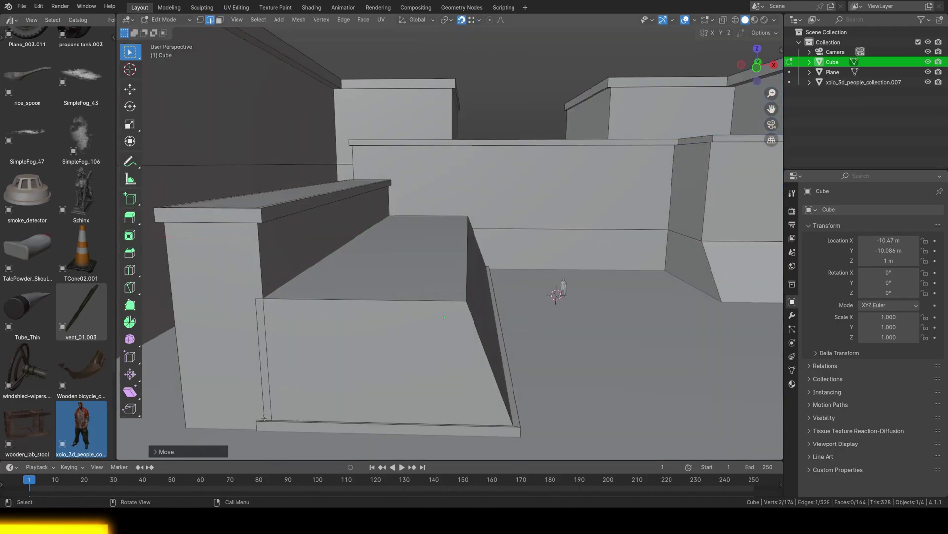
key("Tab")
middle_click_drag(444, 247, 444, 296)
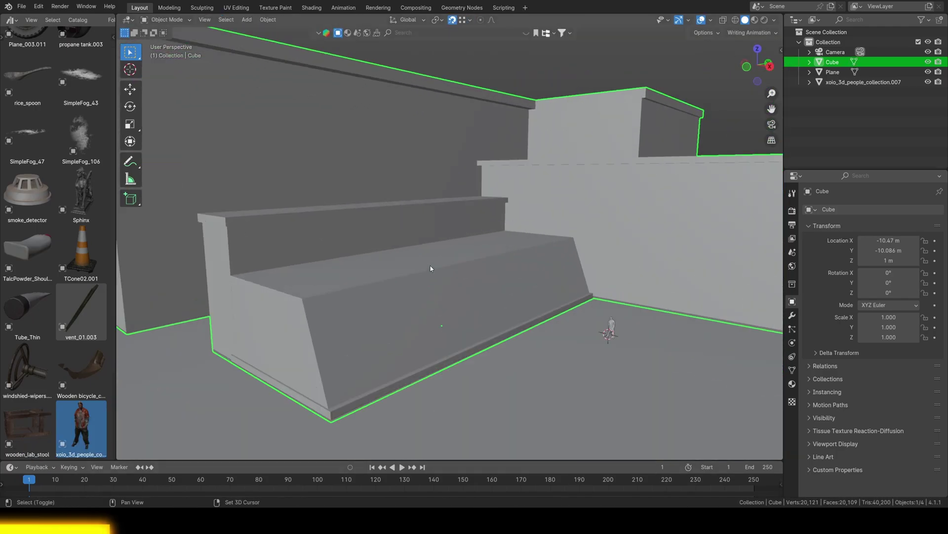
scroll(424, 248, "up", 3)
Step: Place the modular_fort_01_wall_stairs_straight_01 asset, rotated -90° then 180° about Z
left_click_drag(114, 213, 190, 213)
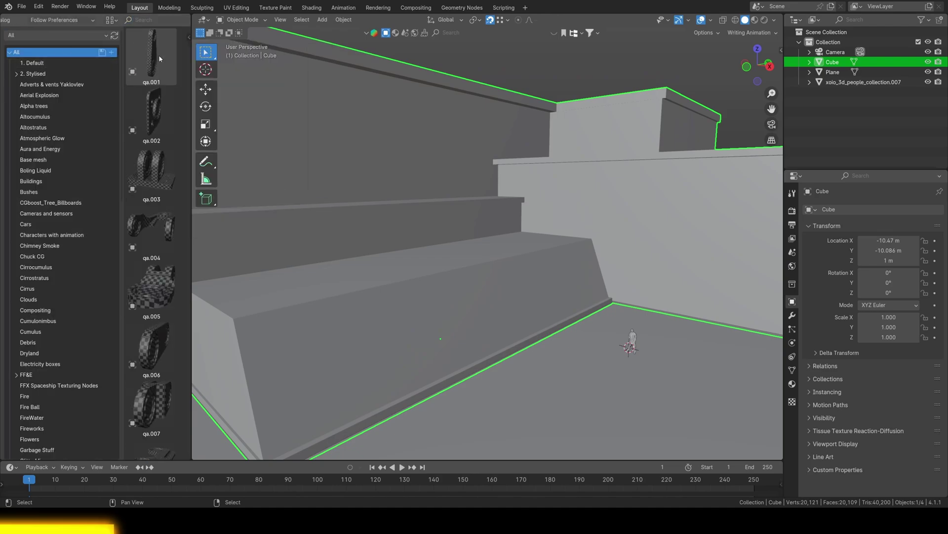
type("stair")
left_click_drag(400, 248, 400, 248)
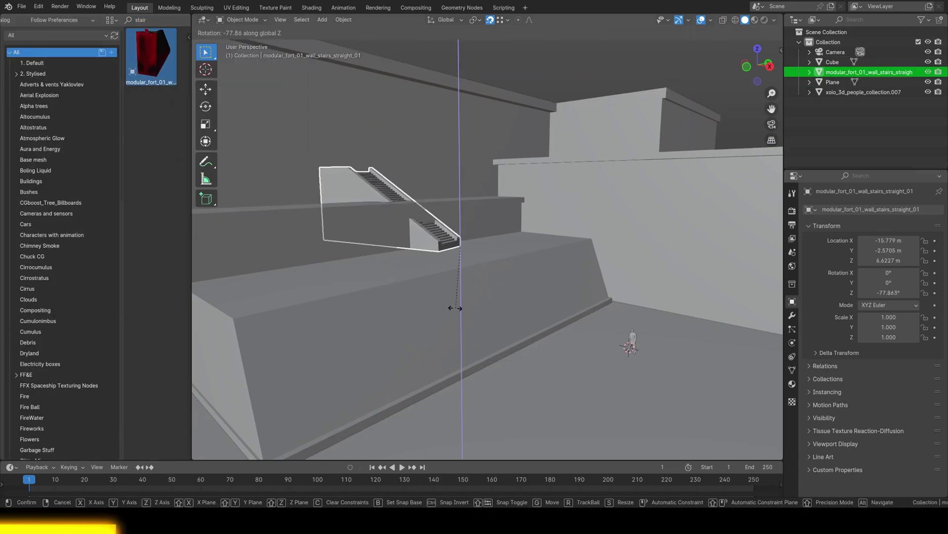
type("rz-90")
key("Return")
key("g")
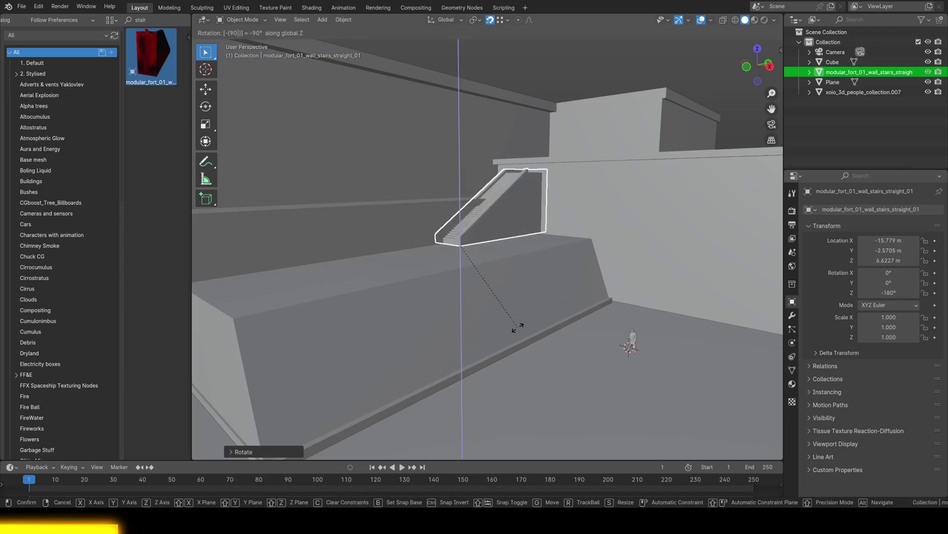
type("rz180")
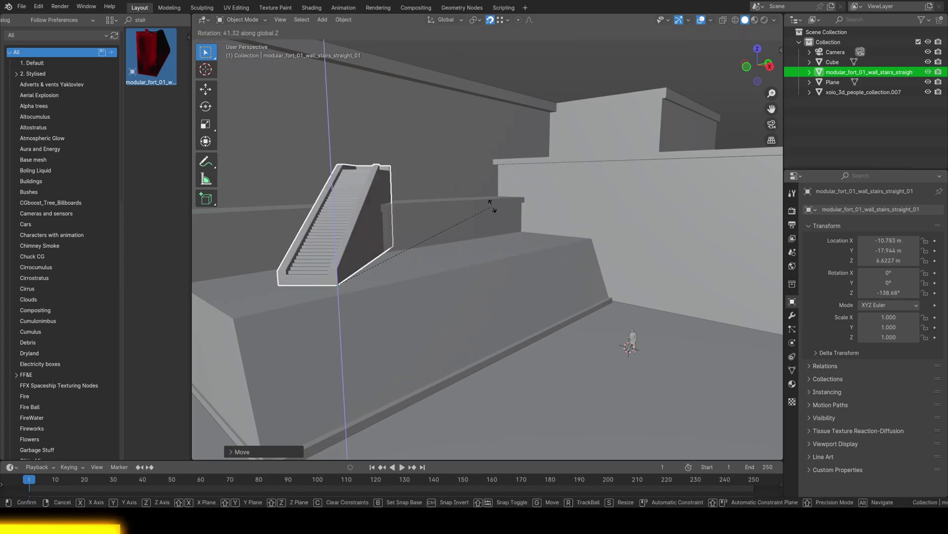
key("Return")
Step: Seat the stairs against the stepped ledge by moving them vertically and along X
middle_click_drag(562, 293, 451, 262)
key("g")
key("shift+z")
left_click(554, 194)
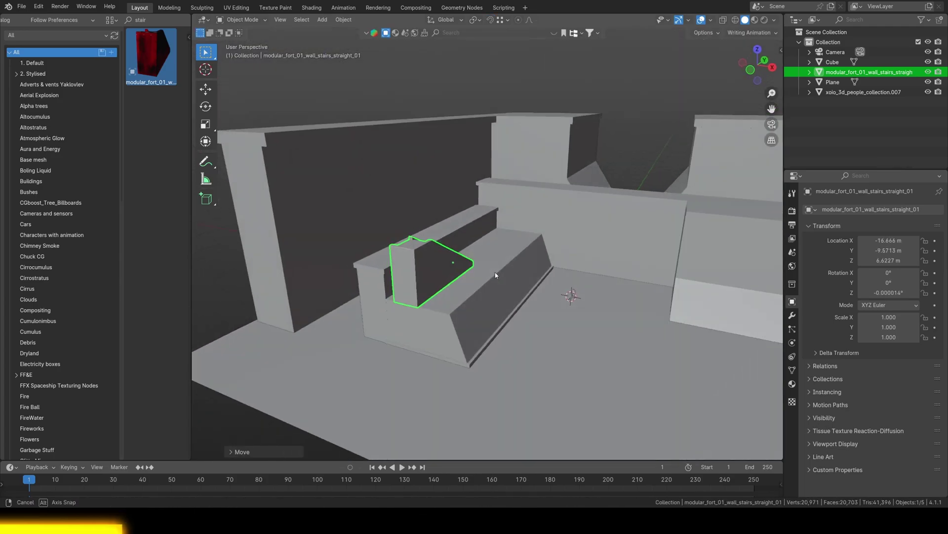
middle_click_drag(554, 195, 530, 266)
key("g")
key("x")
left_click(449, 333)
key("KP_0")
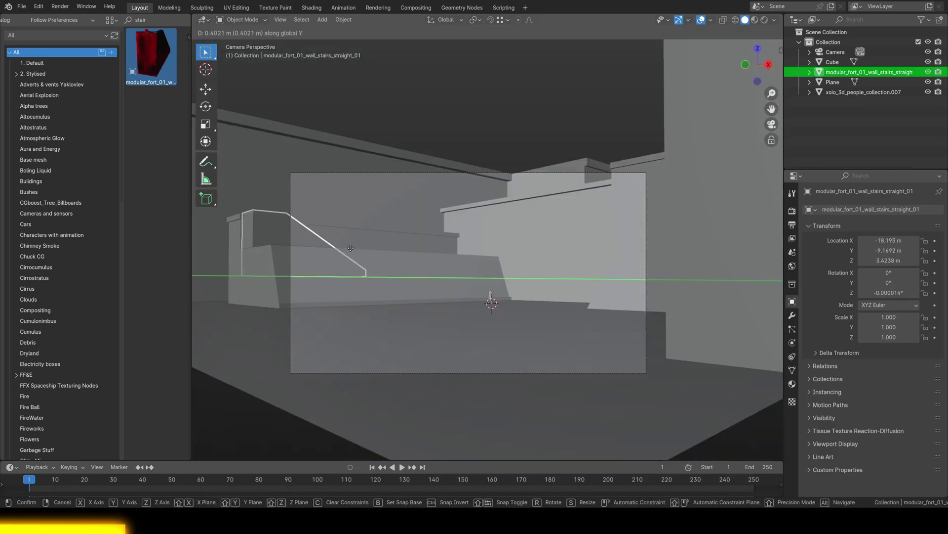
left_click(350, 247)
Step: Lower the linked copy of the person figure onto the ledge top
mouse_move(351, 248)
middle_mouse_down()
mouse_move(428, 292)
mouse_move(505, 282)
middle_mouse_up()
left_click(505, 282)
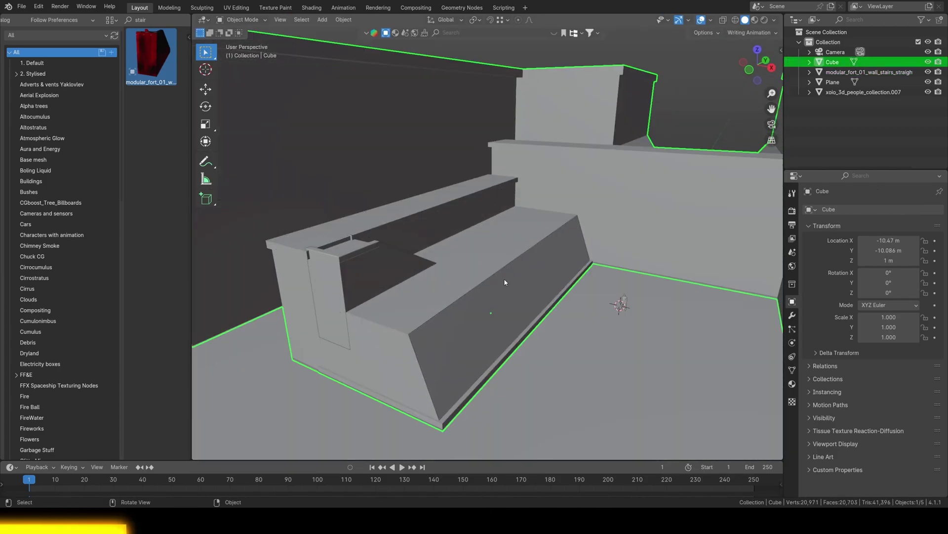
key("z")
scroll(554, 219, "up", 3)
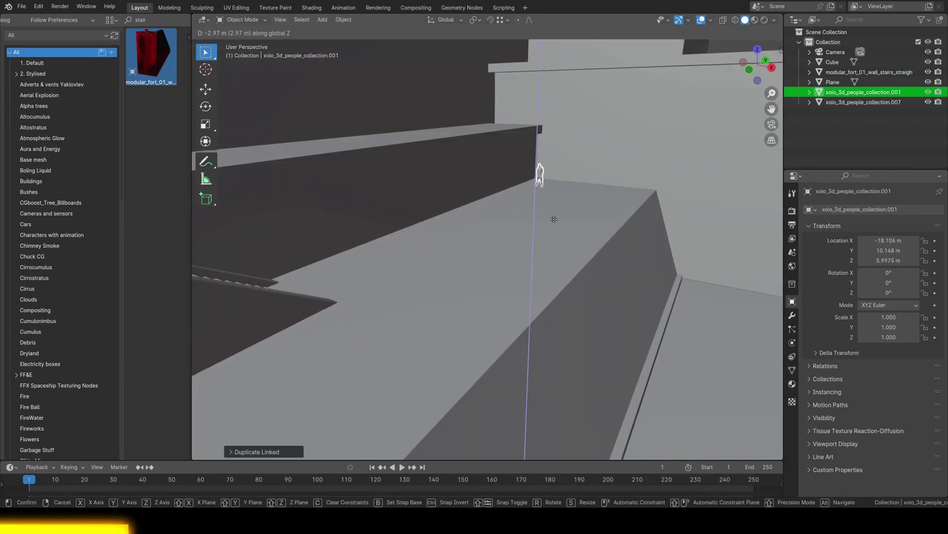
scroll(566, 303, "down", 3)
left_click(547, 269)
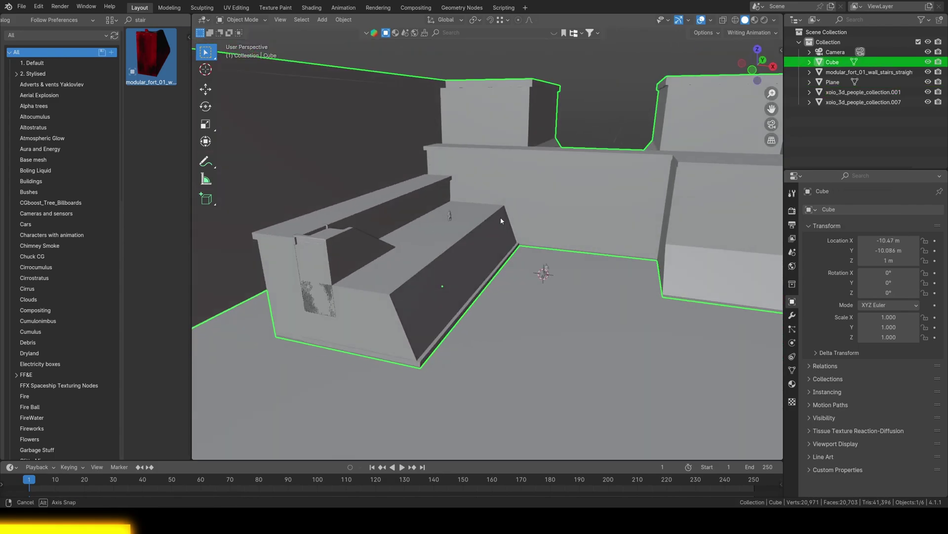
mouse_move(546, 268)
middle_mouse_down()
mouse_move(502, 230)
mouse_move(507, 250)
middle_mouse_up()
scroll(547, 304, "down", 2)
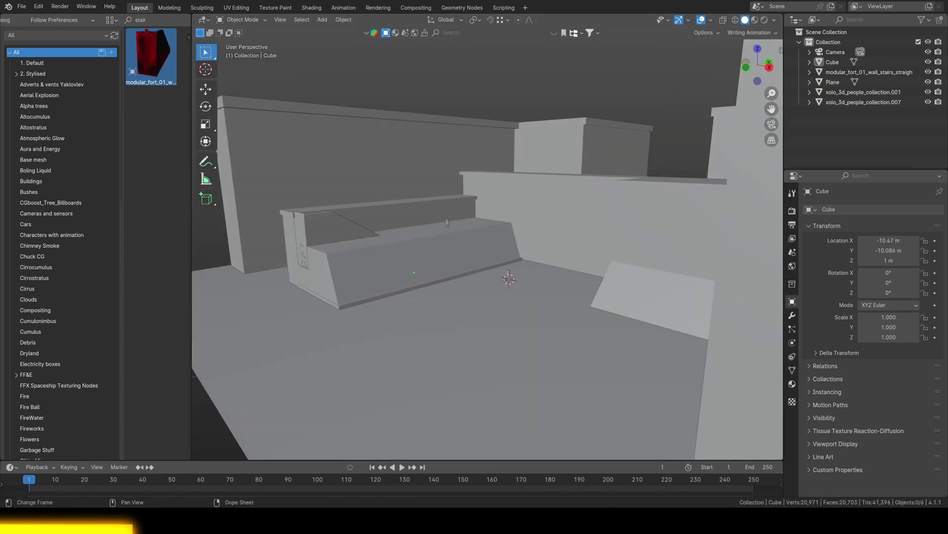
Step: Add a cylinder, rotate it about X and position it in the arch wall
scroll(508, 279, "up", 2)
key("shift+a")
left_click(469, 122)
key("r")
key("x")
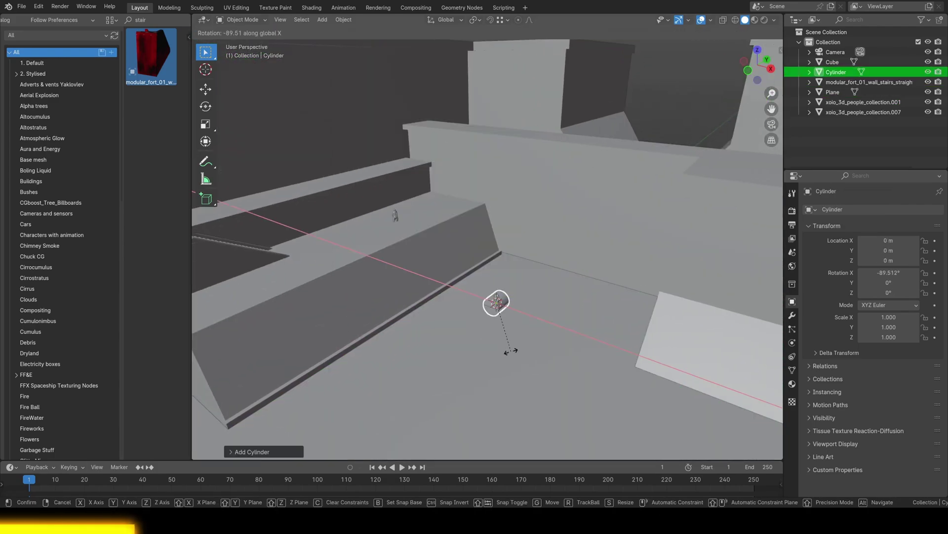
key("Tab")
middle_click_drag(582, 337, 598, 316)
key("g")
left_click(610, 296)
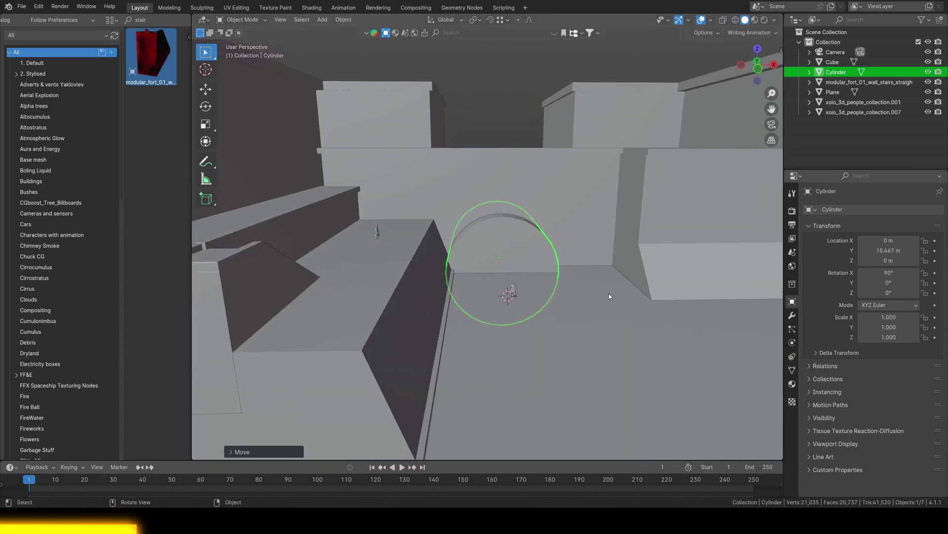
middle_click_drag(653, 274, 637, 298)
Step: Subdivide the arch cylinder's edges and scale it down
key("Tab")
right_click(541, 198)
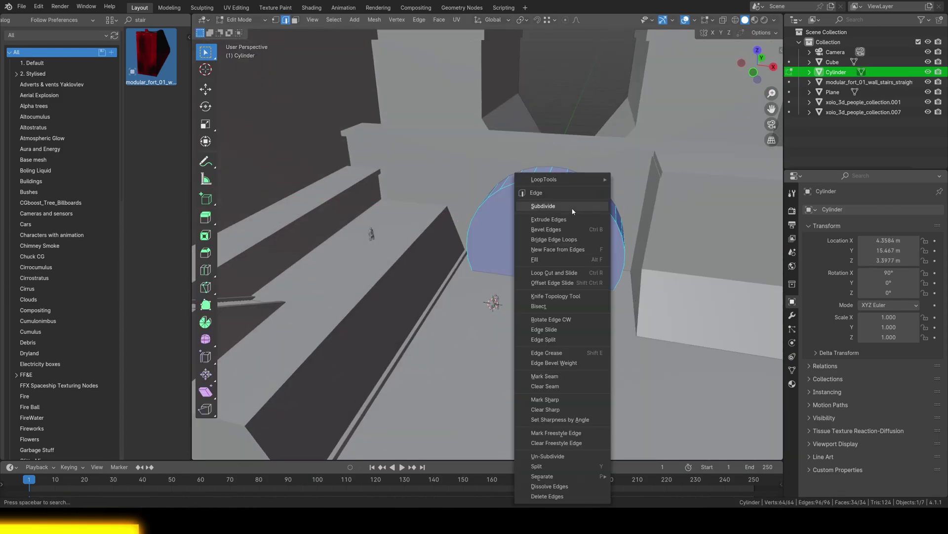
left_click(541, 203)
key("Tab")
key("s")
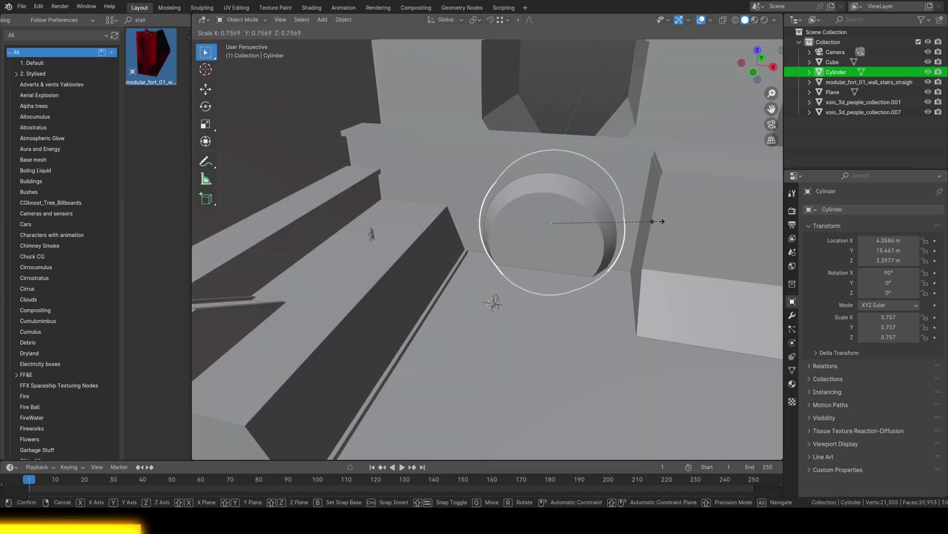
left_click(661, 218)
Step: Slide the arch cylinder along the Y axis into place
key("Tab")
middle_click_drag(543, 247, 571, 270)
key("s")
key("y")
left_click(685, 249)
Step: Delete the arch cylinder's lower half, leaving an open half-shell
key("Tab")
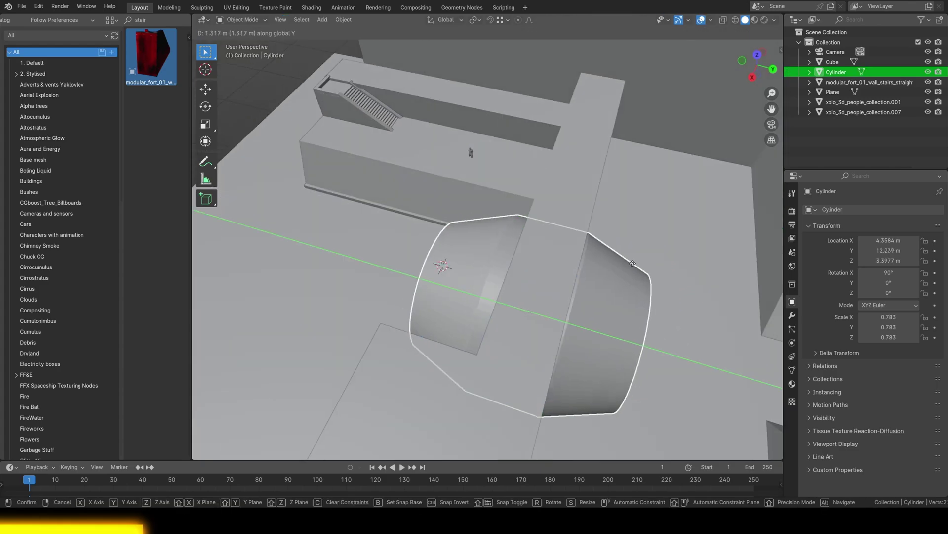
key("Tab")
key("3")
left_click(435, 297)
key("x")
left_click(509, 310)
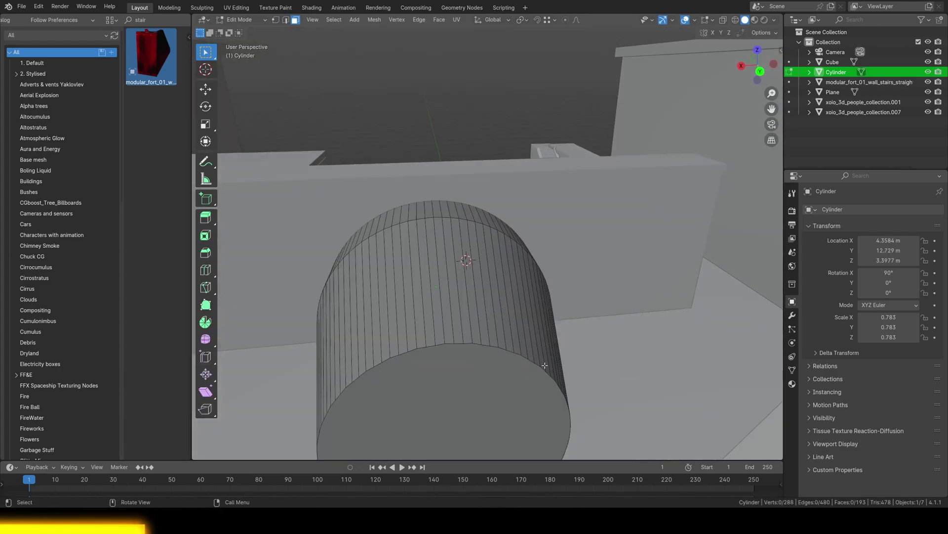
key("1")
mouse_move(508, 310)
middle_mouse_down()
mouse_move(455, 217)
mouse_move(551, 239)
middle_mouse_up()
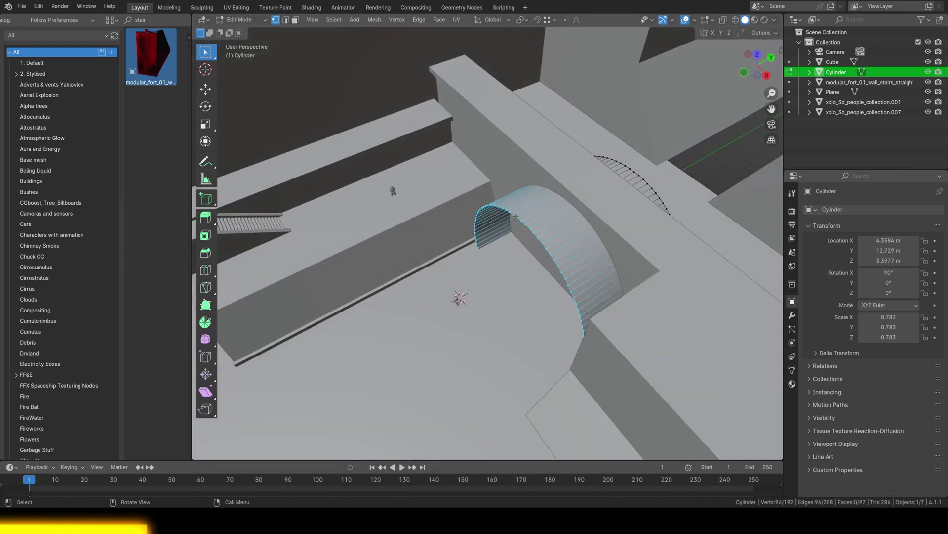
key("Tab")
scroll(551, 239, "up", 3)
Step: Duplicate the arch cylinder and rotate the copy 90° about Z
key("shift+d")
key("r")
key("z")
key("9")
key("0")
key("Return")
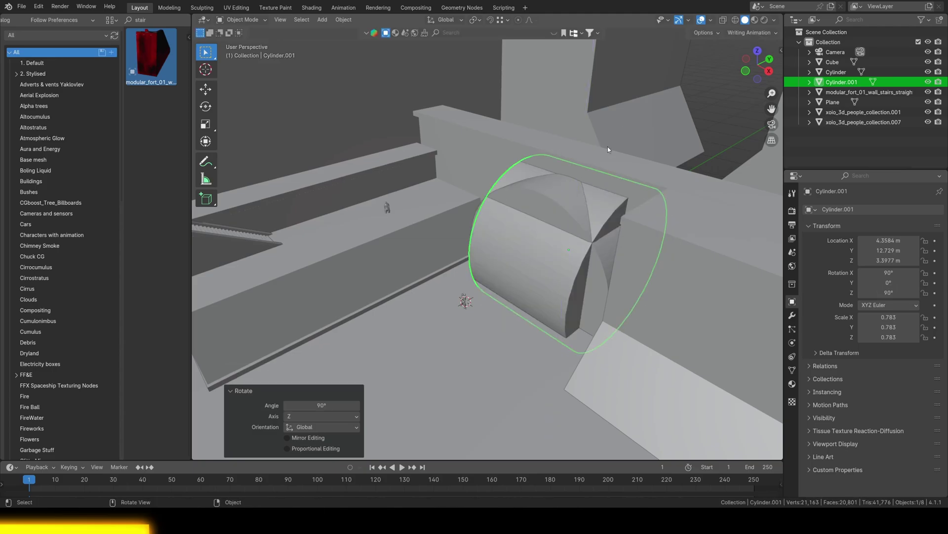
Step: Resize and lengthen the copy, then position it along X
key("g")
key("Return")
key("s")
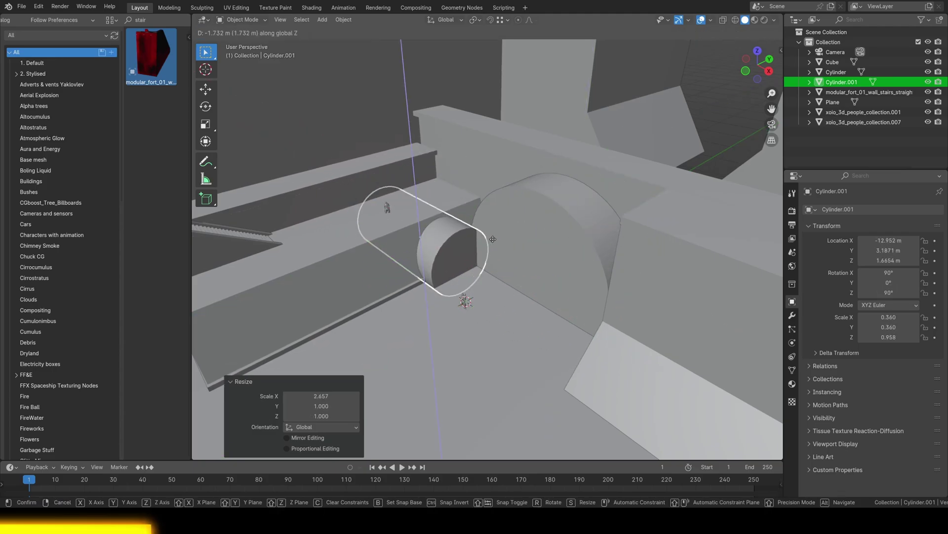
key("Return")
middle_click_drag(493, 239, 519, 228)
key("g")
key("Return")
key("g")
key("x")
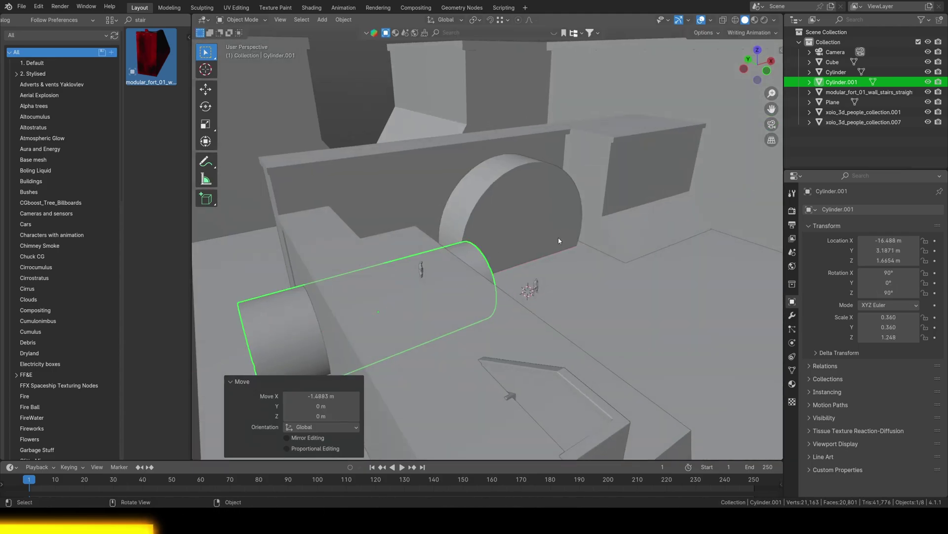
left_click(483, 213)
Step: Fine-tune the long copy's position and duplicate the long cylinder
key("g")
mouse_move(483, 222)
middle_mouse_down()
mouse_move(464, 227)
mouse_move(475, 235)
middle_mouse_up()
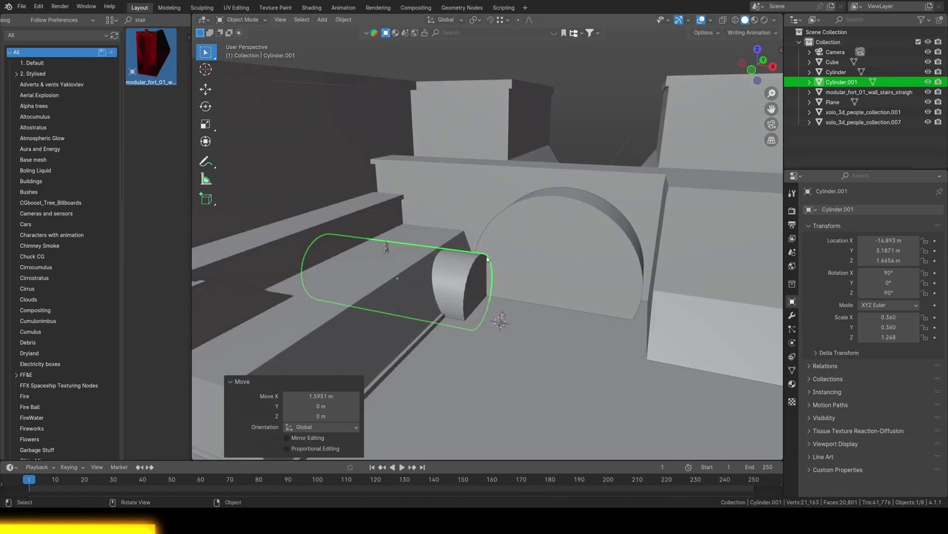
scroll(476, 238, "up", 4)
scroll(476, 239, "up", 2)
scroll(477, 240, "down", 5)
key("shift+d")
left_click(345, 259)
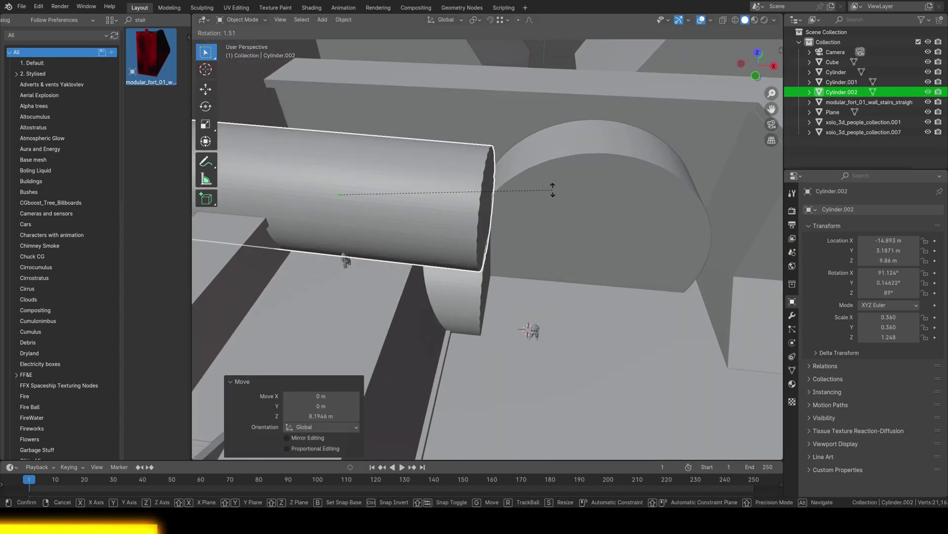
mouse_move(345, 259)
middle_mouse_down()
mouse_move(464, 194)
mouse_move(523, 229)
middle_mouse_up()
Step: Add a new cylinder and rotate it 90° about Y
key("shift+a")
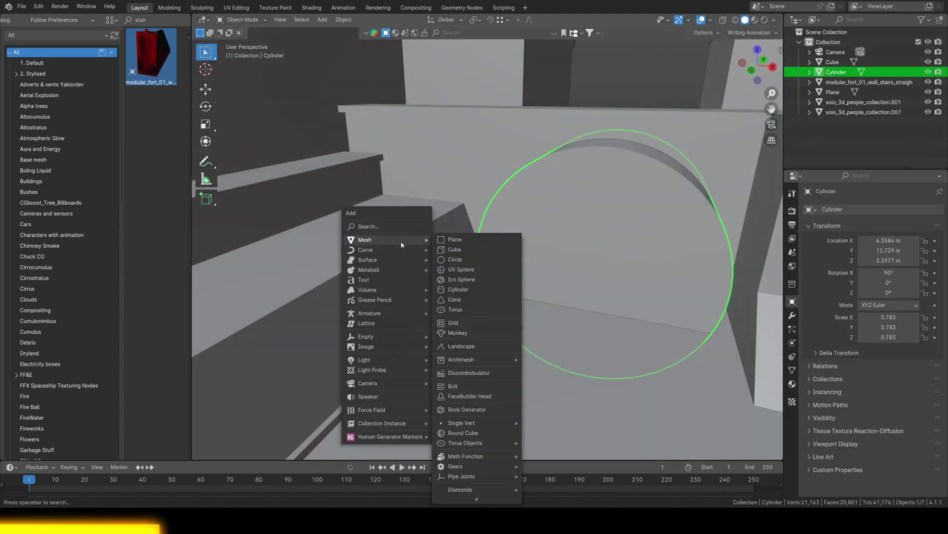
left_click(474, 272)
left_click(589, 344)
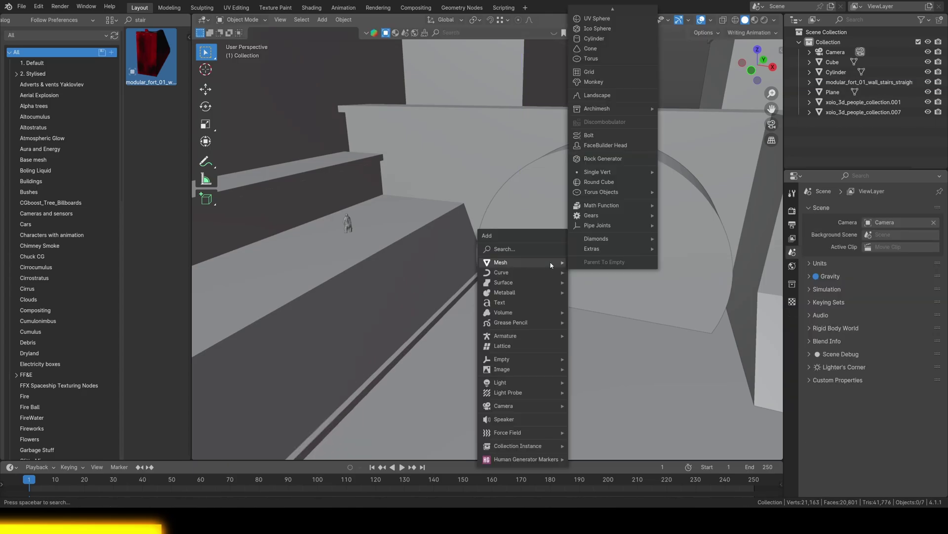
key("ctrl+z")
type("y90")
key("Return")
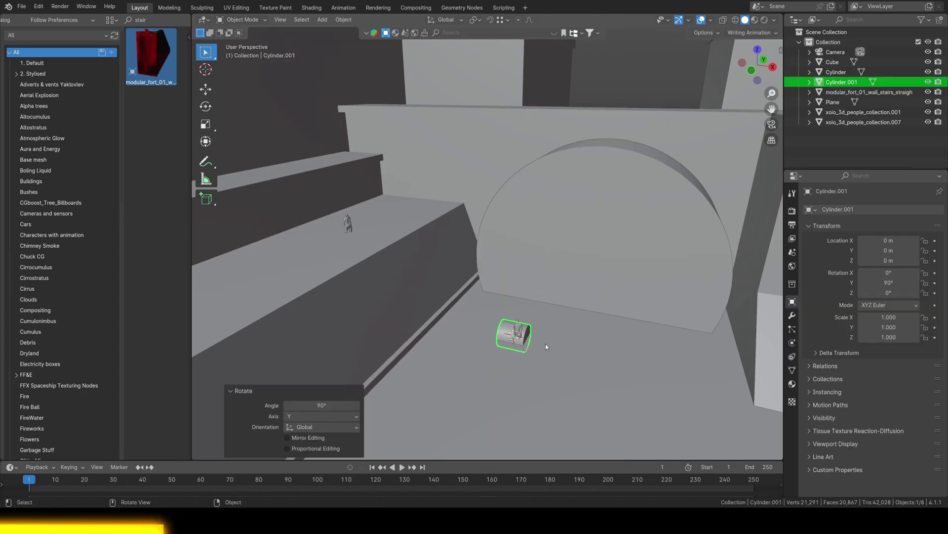
Step: Stretch the new cylinder along X and slide it along Y onto the walkway
key("s")
key("x")
key("g")
key("y")
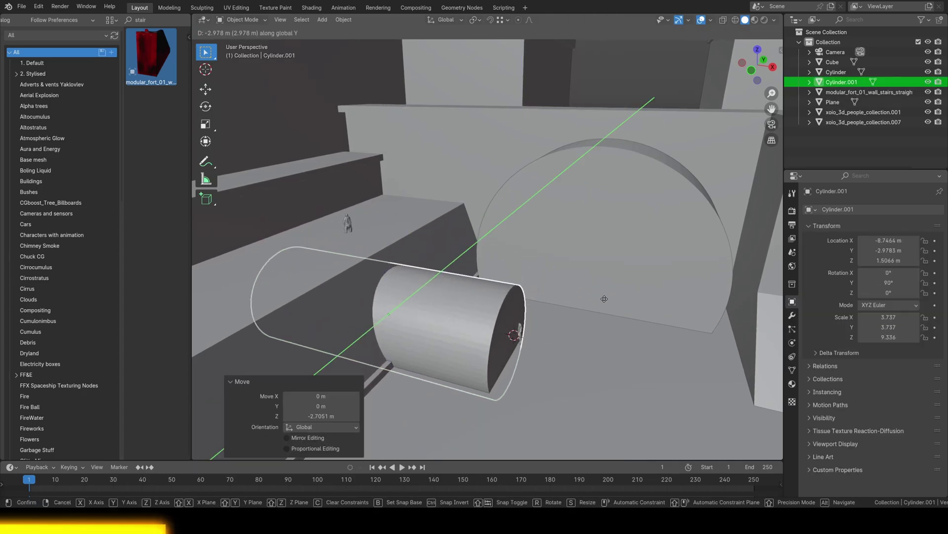
left_click(484, 299)
mouse_move(494, 297)
middle_mouse_down()
mouse_move(485, 299)
mouse_move(588, 322)
mouse_move(543, 306)
middle_mouse_up()
key("g")
key("Escape")
Step: Duplicate the long cylinder, rotate the copy about X and lower it along Y
key("shift+d")
key("r")
key("x")
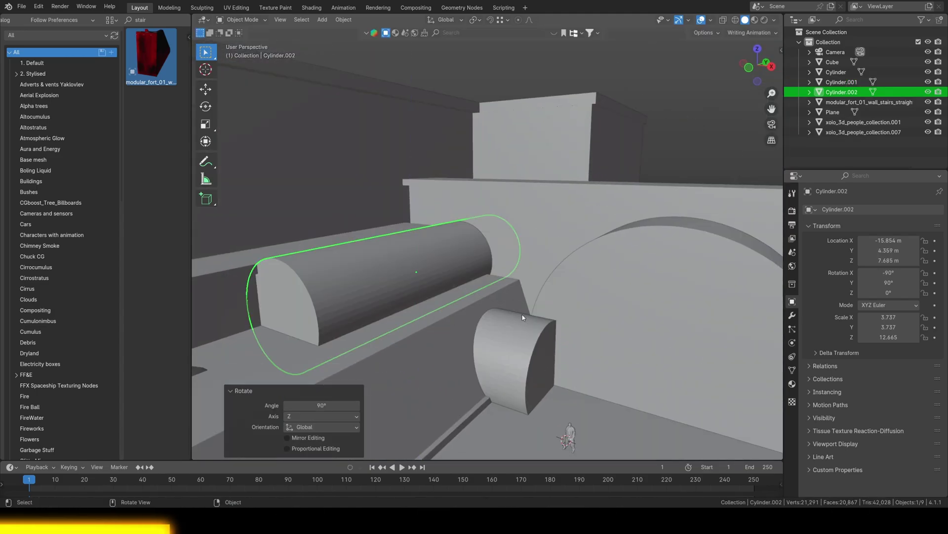
key("g")
key("y")
key("g")
left_click(563, 345)
mouse_move(564, 346)
middle_mouse_down()
mouse_move(465, 321)
mouse_move(500, 310)
mouse_move(468, 307)
middle_mouse_up()
key("g")
key("y")
left_click(467, 317)
Step: Delete the copied cylinder and add a circle standing upright, rotated 90° about X
key("x")
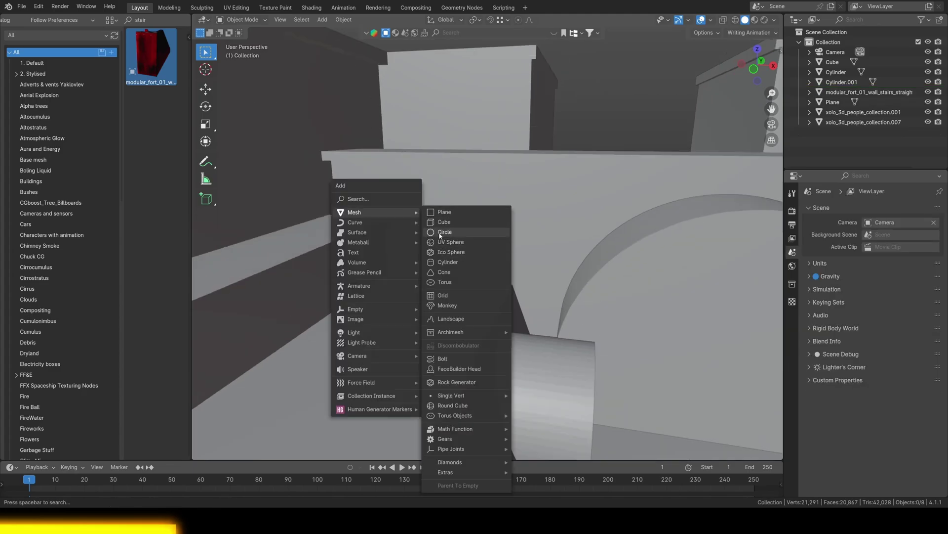
left_click(440, 235)
key("r")
key("x")
key("9")
key("0")
key("Return")
middle_click_drag(468, 248, 452, 258)
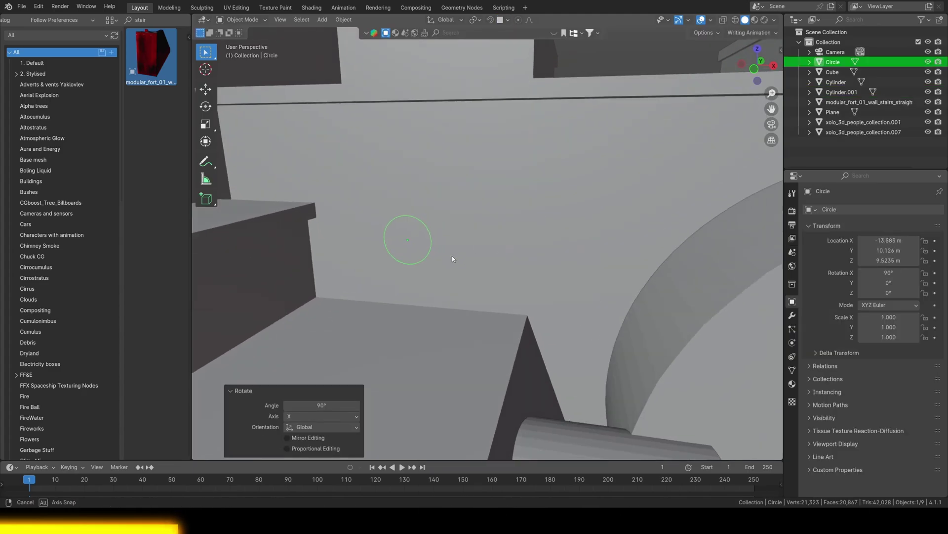
key("KP_1")
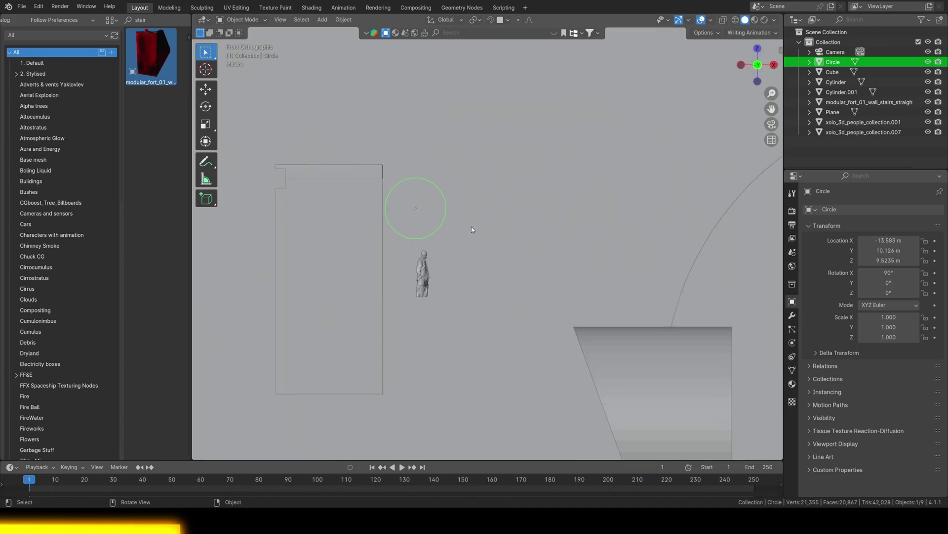
Step: Delete the circle's lower half and extend its ends downward into arch legs
key("Tab")
scroll(459, 222, "up", 2)
left_click_drag(363, 198, 492, 247)
key("x")
left_click(403, 233)
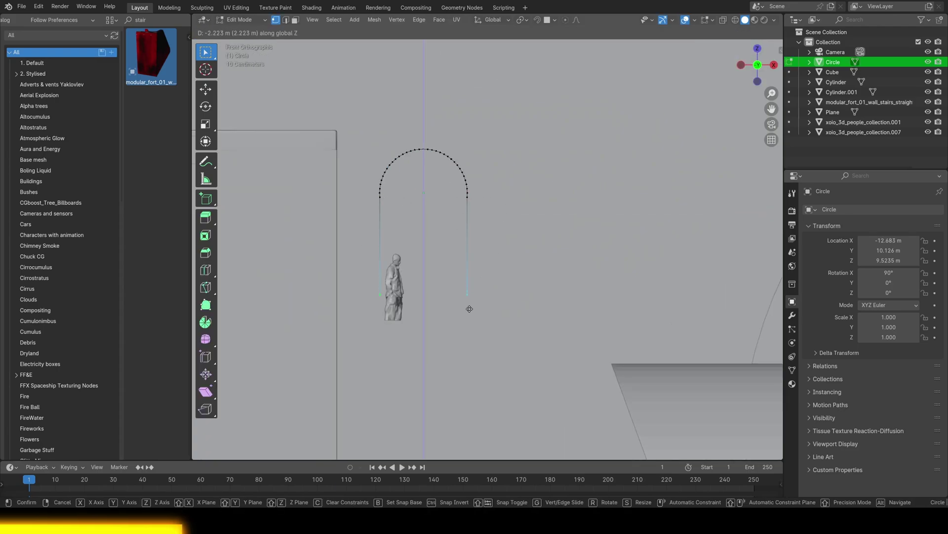
left_click(470, 332)
middle_click_drag(470, 331, 494, 277)
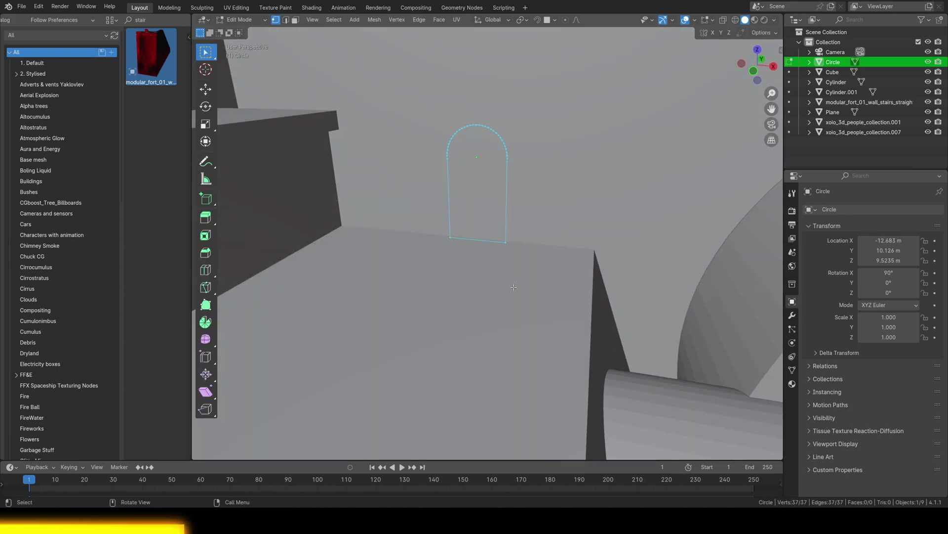
key("Tab")
key("g")
key("x")
left_click(504, 258)
Step: Fill the arch outline with a face and raise it along Z
key("Tab")
key("f")
key("s")
key("Return")
key("g")
key("z")
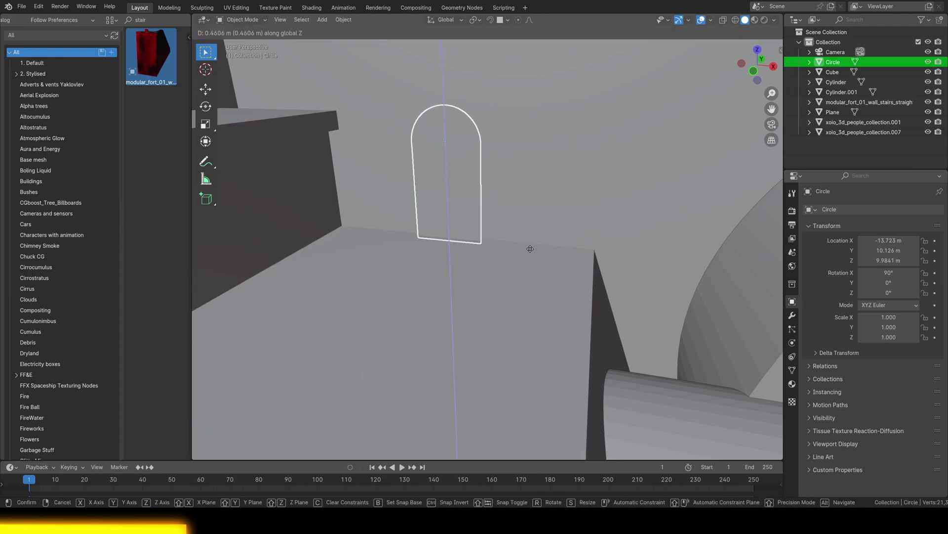
key("Tab")
key("g")
left_click(489, 229)
Step: Extrude the arch face along Y into a solid door block
key("Tab")
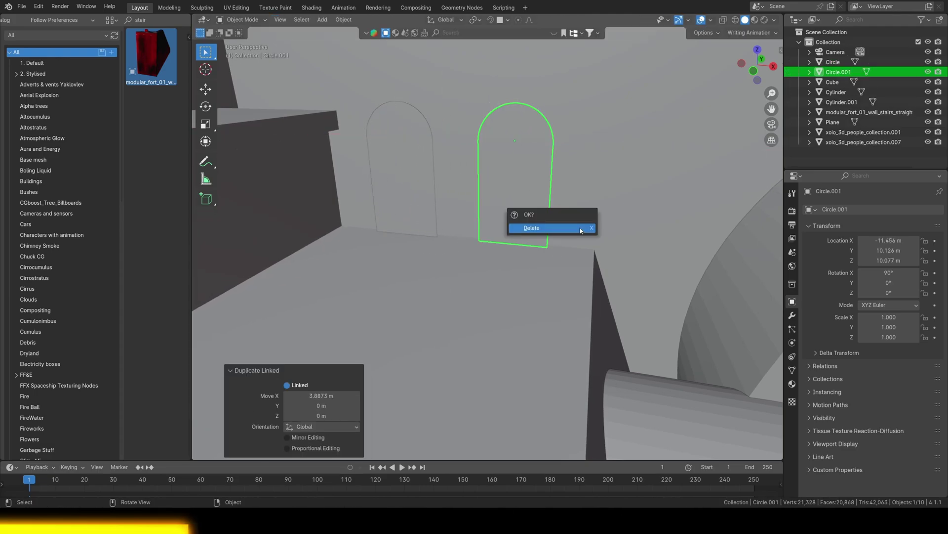
key("e")
key("y")
left_click(390, 167)
key("a")
Step: Duplicate the arch, resize the copy along X and move it along Z beside the first
key("shift+d")
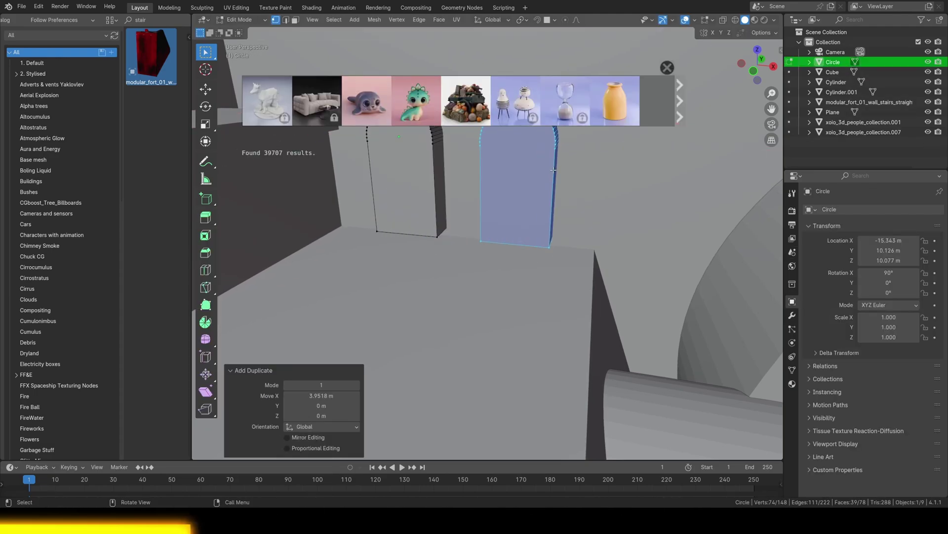
key("s")
key("x")
mouse_move(391, 167)
middle_mouse_down()
mouse_move(487, 244)
mouse_move(445, 296)
mouse_move(435, 345)
middle_mouse_up()
key("Escape")
key("g")
key("z")
left_click(487, 244)
key("Tab")
scroll(445, 296, "down", 3)
key("alt+z")
Step: Return to solid shading and boolean-cut the arch shapes out of the wall
key("Tab")
key("z")
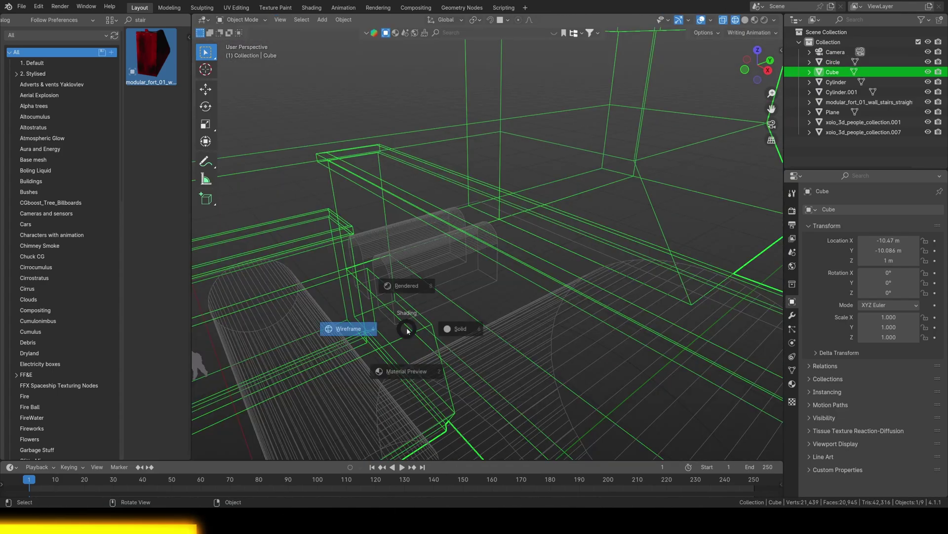
left_click(487, 328)
left_click(513, 228, "shift")
left_click(528, 245)
middle_click_drag(529, 246, 522, 202)
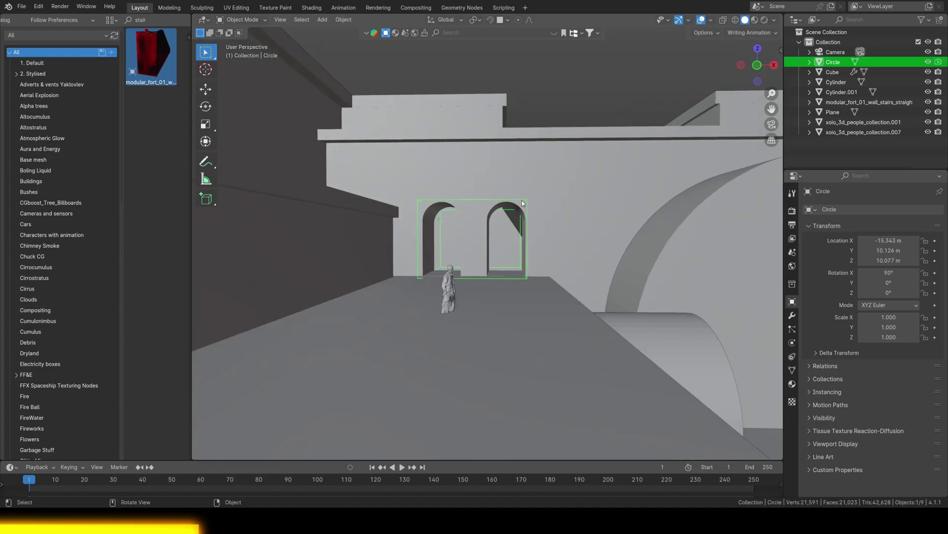
left_click(578, 239)
key("ctrl+shift+minus")
Step: Set the arch cut's boolean solver to Exact and inspect the carved arches
left_click(792, 315)
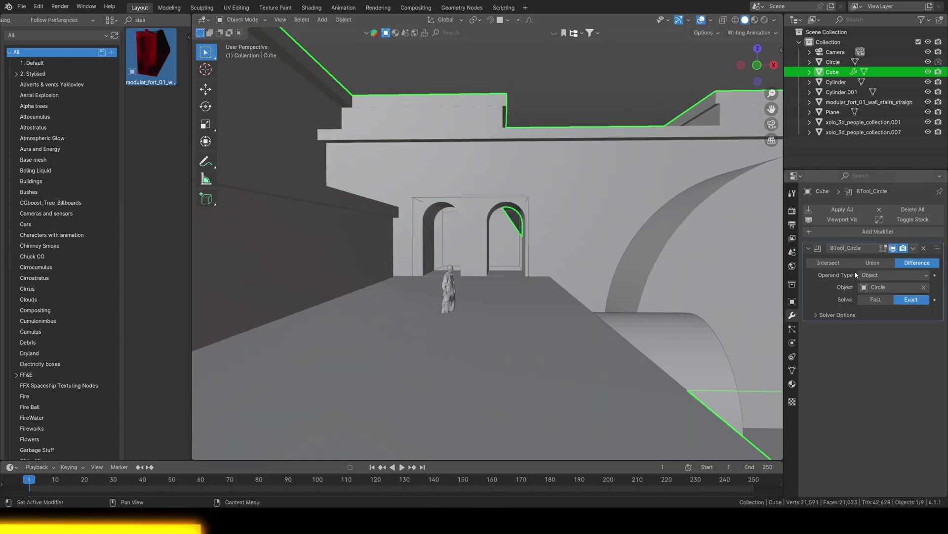
scroll(520, 276, "up", 2)
mouse_move(520, 277)
middle_mouse_down()
mouse_move(440, 264)
mouse_move(445, 303)
mouse_move(580, 261)
mouse_move(526, 256)
mouse_move(517, 266)
middle_mouse_up()
left_click(911, 299)
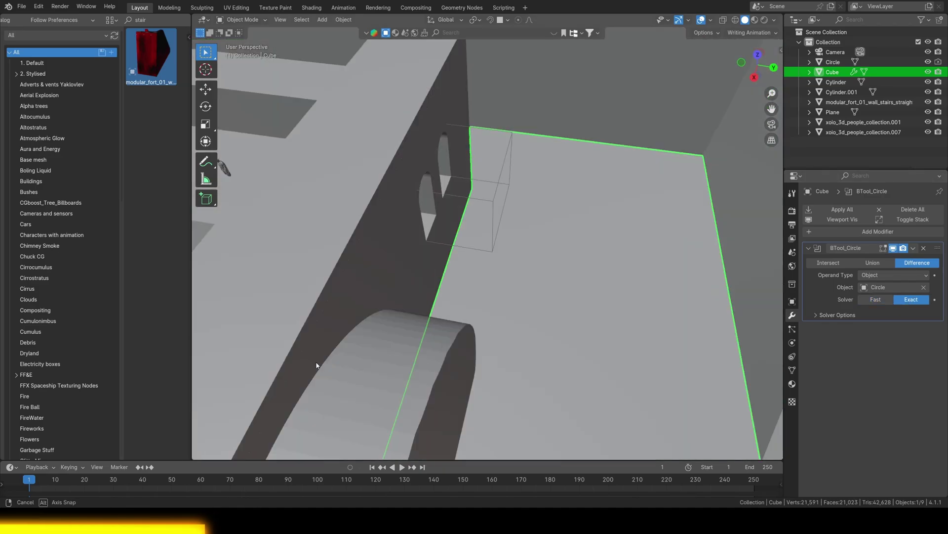
middle_click_drag(494, 297, 407, 349)
scroll(408, 352, "down", 5)
Step: Lower the big arch cylinder along Z and resize it
left_click(508, 307)
middle_click_drag(508, 306, 645, 211)
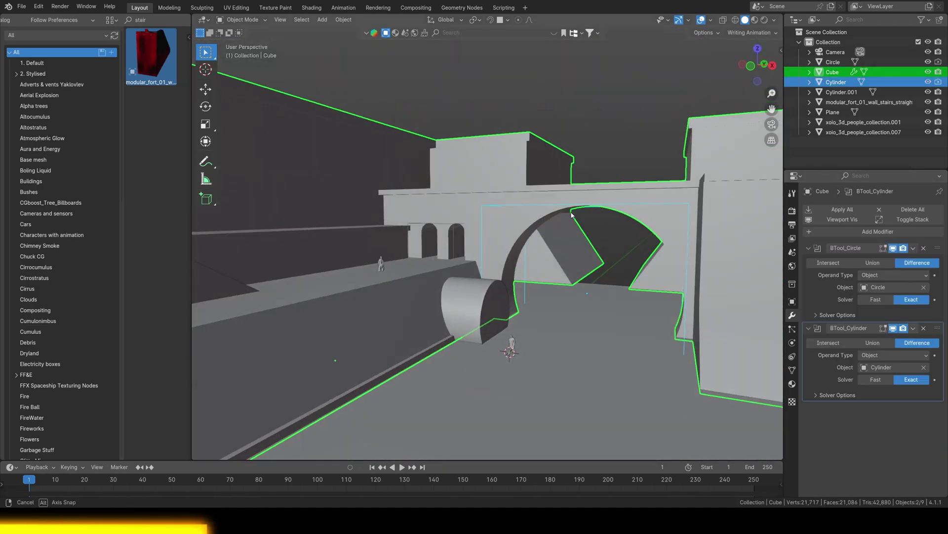
key("g")
key("z")
left_click(645, 217)
key("s")
Step: Cut the long cylinder from the wall and set both cylinder cuts to the Fast solver
left_click(496, 310)
left_click(400, 313, "shift")
key("ctrl+minus")
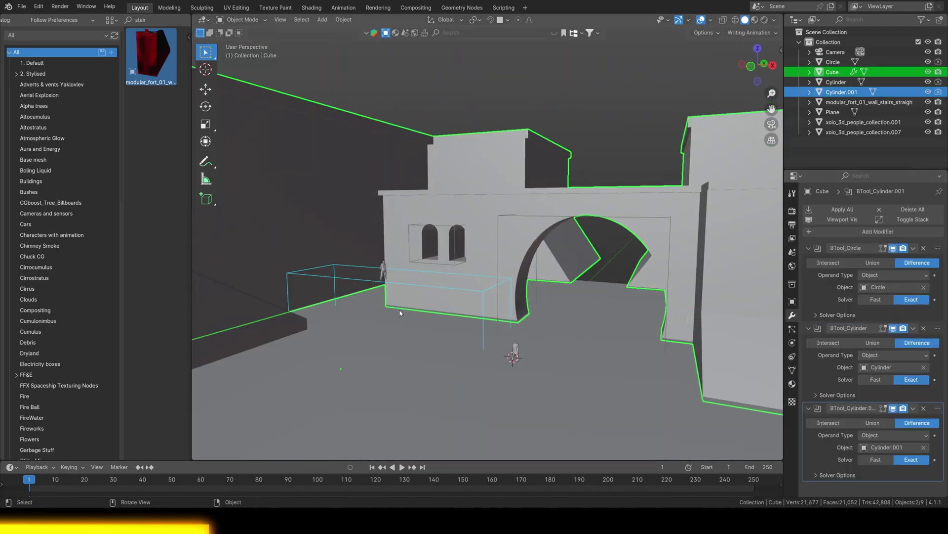
left_click(875, 460)
scroll(534, 319, "up", 5)
middle_click_drag(534, 319, 581, 265)
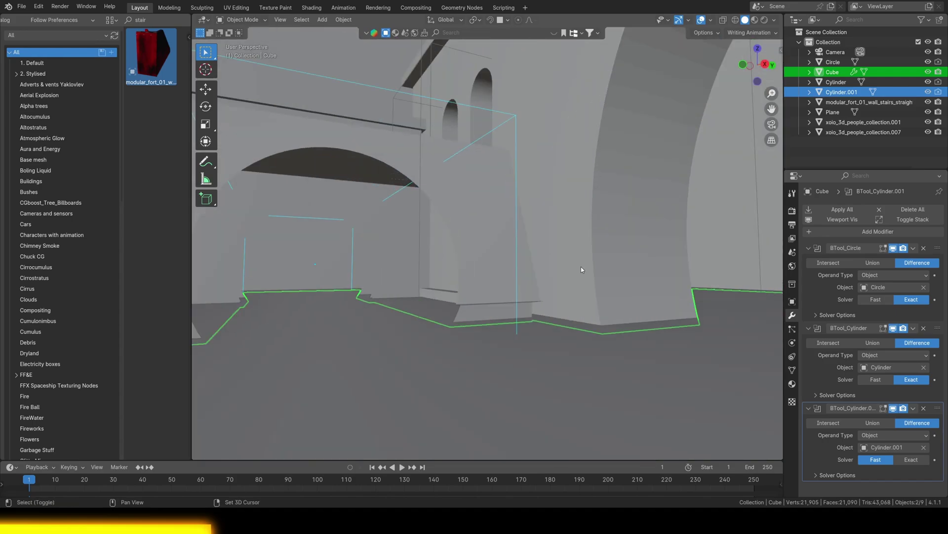
left_click(876, 379)
Step: Select the Cube wall and apply its scale
middle_click_drag(541, 237, 548, 212)
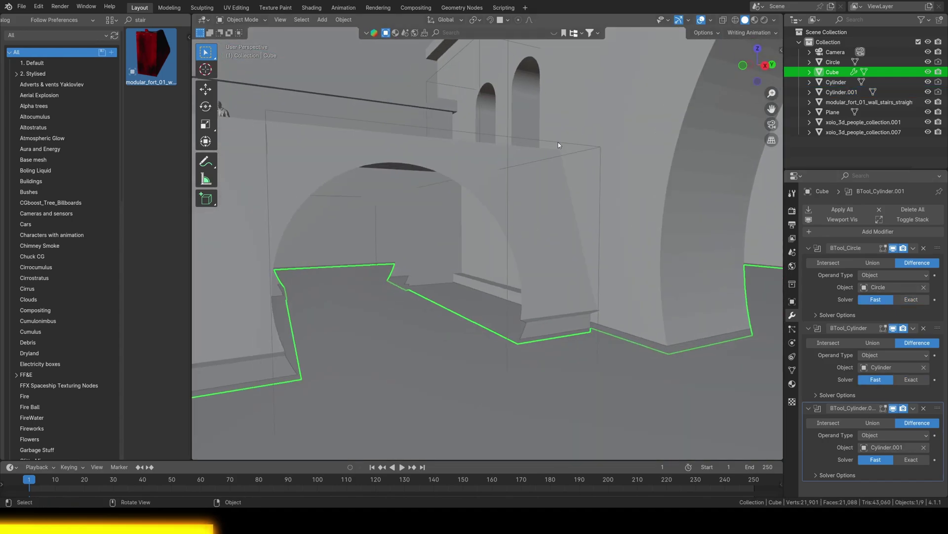
left_click(558, 218)
scroll(558, 215, "up", 3)
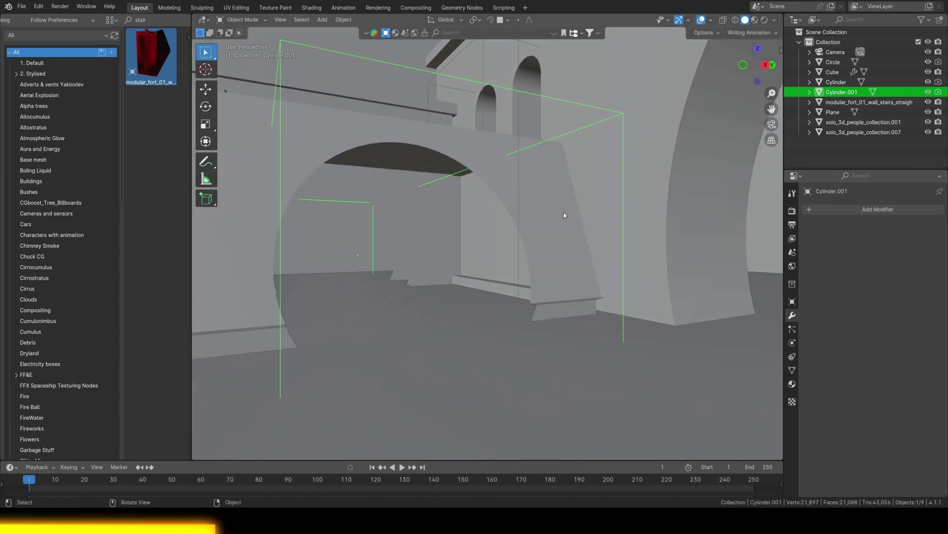
left_click(564, 212)
key("ctrl+a")
left_click(573, 227)
key("ctrl+a")
left_click(566, 213)
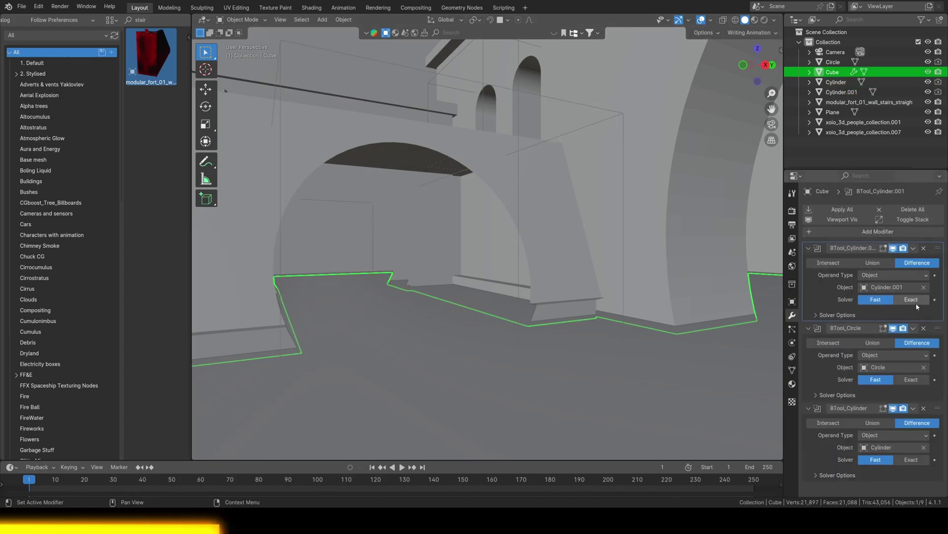
Step: Try Exact on the Cylinder.001 cut, reorder it among the booleans, then revert to Fast
left_click(912, 300)
left_click_drag(938, 248, 937, 330)
left_click(876, 460)
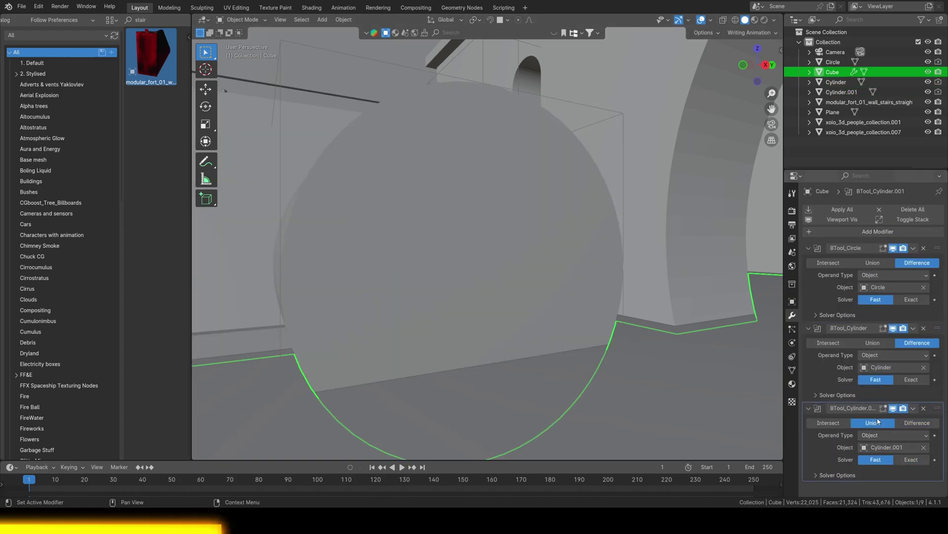
scroll(494, 247, "down", 5)
mouse_move(599, 324)
middle_mouse_down()
mouse_move(496, 235)
mouse_move(422, 228)
middle_mouse_up()
Step: Set BTool_Cylinder.001's solver to Exact and view the new small arch opening
left_click(816, 475)
left_click(887, 487)
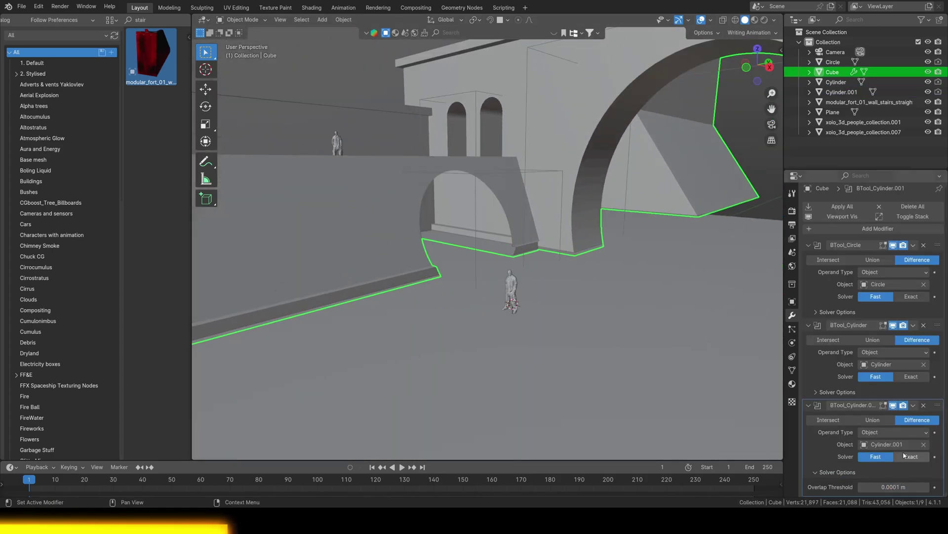
left_click(871, 443)
left_click(912, 456)
scroll(912, 456, "down", 1)
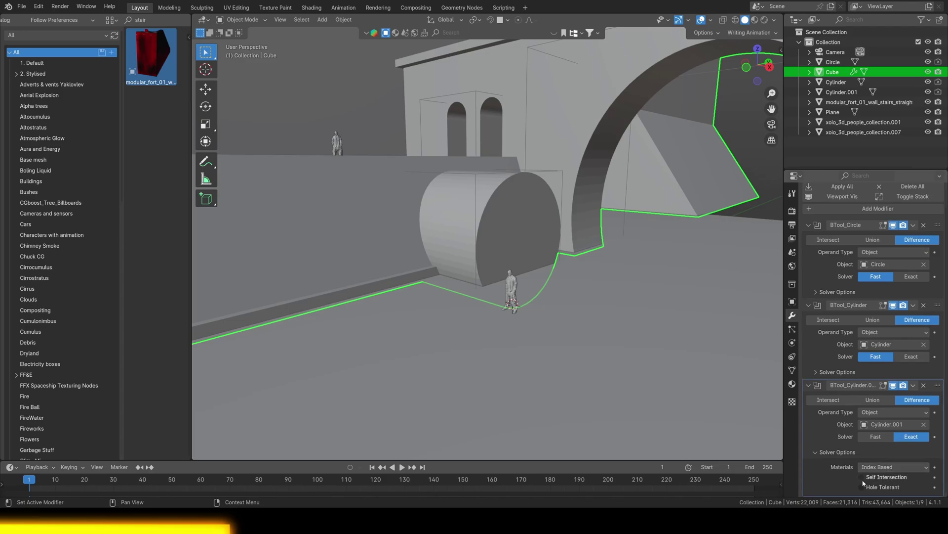
scroll(590, 381, "up", 5)
mouse_move(590, 381)
middle_mouse_down()
mouse_move(630, 385)
mouse_move(595, 369)
middle_mouse_up()
scroll(595, 368, "down", 4)
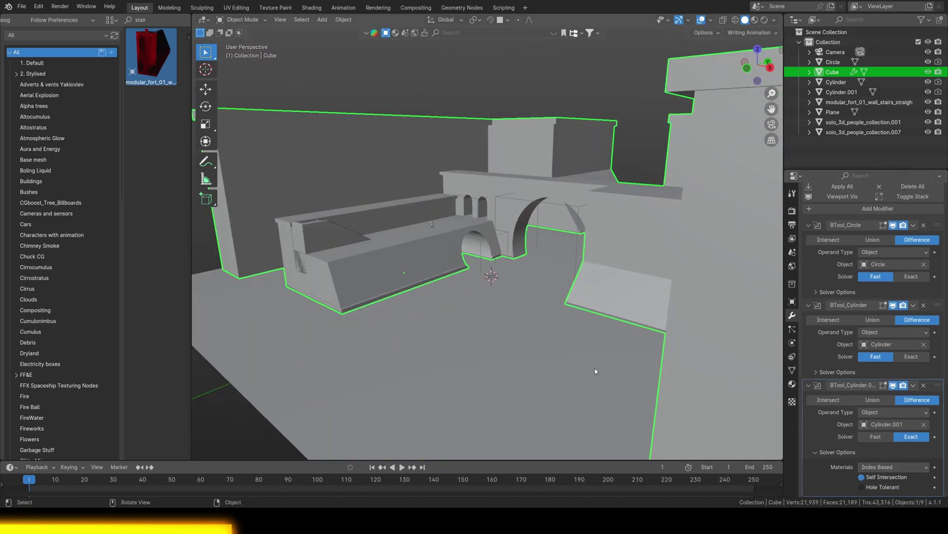
Step: Reselect only the Cylinder.001 cutter and orbit around the arch toward the stairs
key("alt+a")
scroll(852, 210, "up", 1)
scroll(520, 239, "up", 3)
left_click(520, 239)
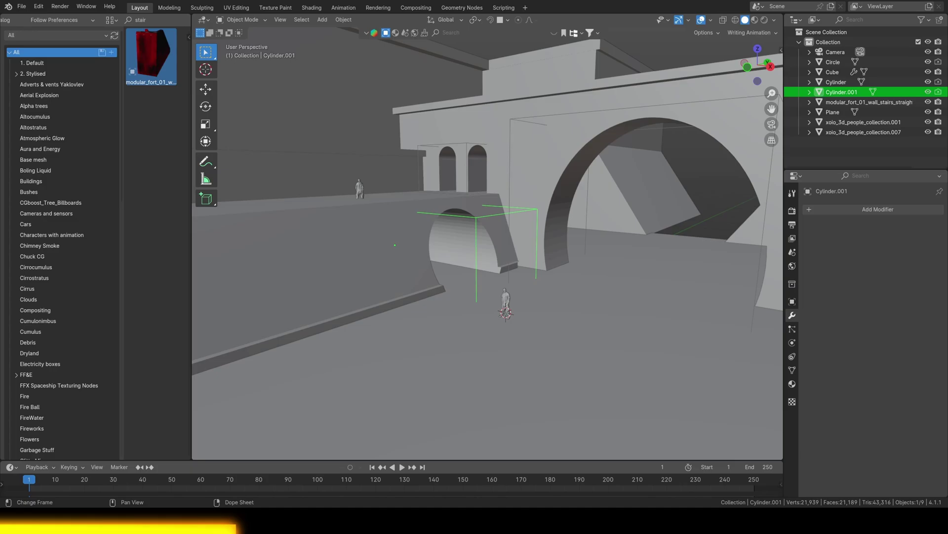
middle_click_drag(480, 249, 492, 253)
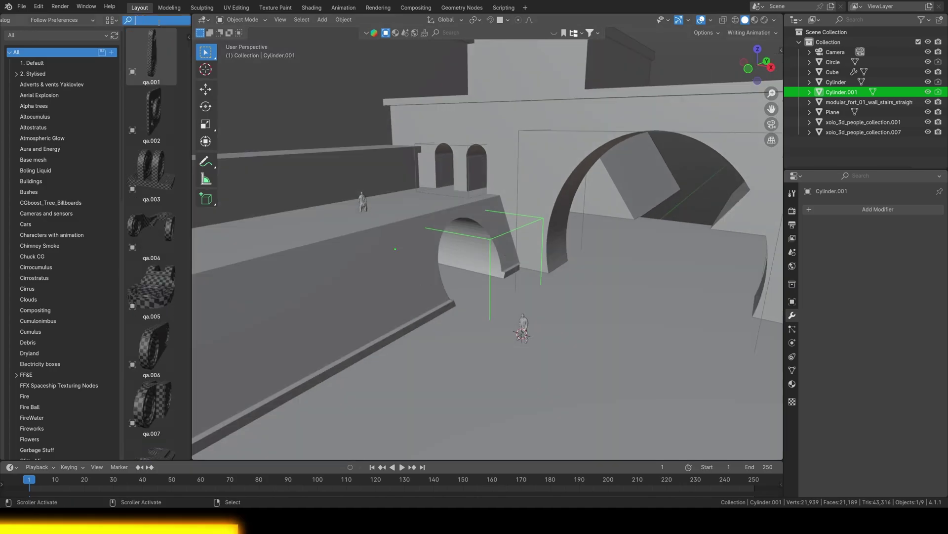
middle_click_drag(491, 410, 502, 413)
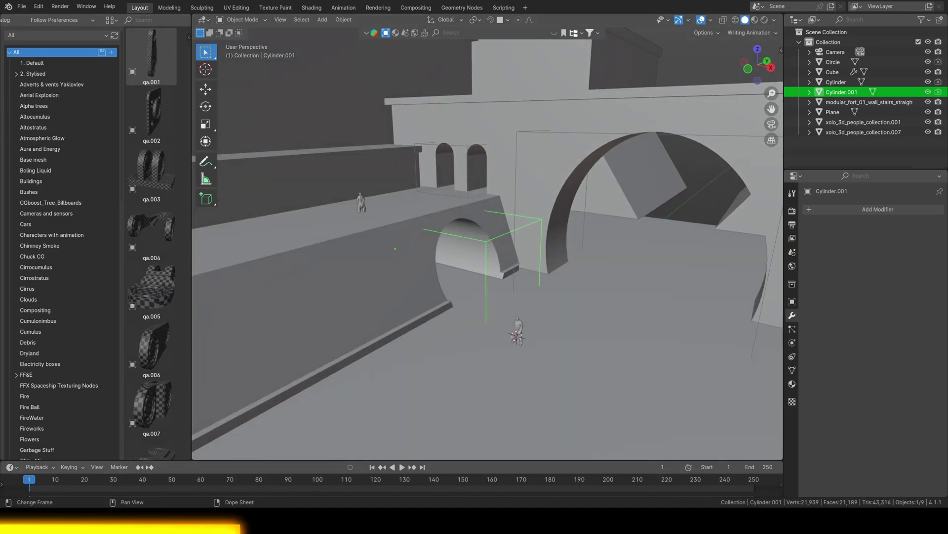
middle_click_drag(346, 195, 377, 193)
scroll(494, 247, "up", 5)
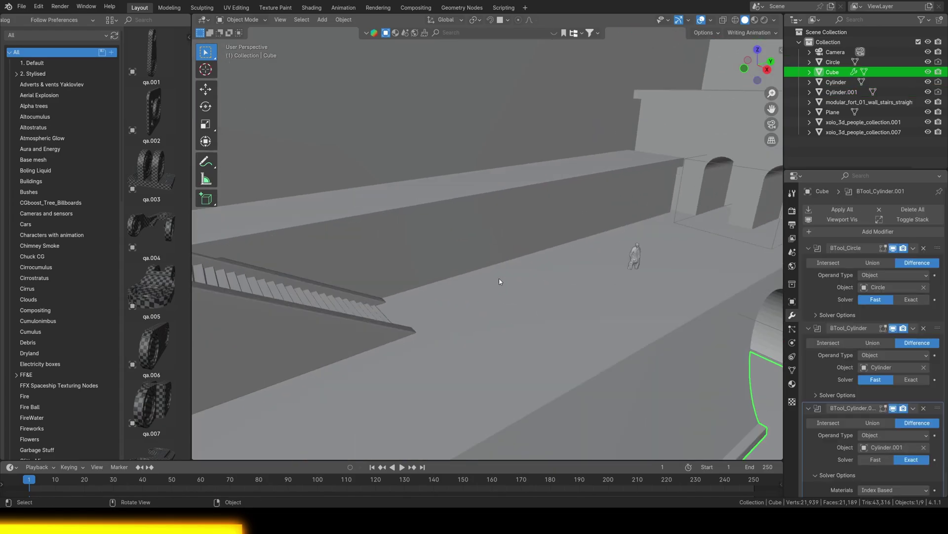
Step: Raise the person figure along Z and snap the 3D cursor to it
left_click(493, 205)
key("g")
key("z")
left_click(544, 238)
key("shift+s")
left_click(472, 265)
Step: Add a plane at the figure's feet, rotate it 90° and raise it 1 m
key("shift+a")
left_click(432, 219)
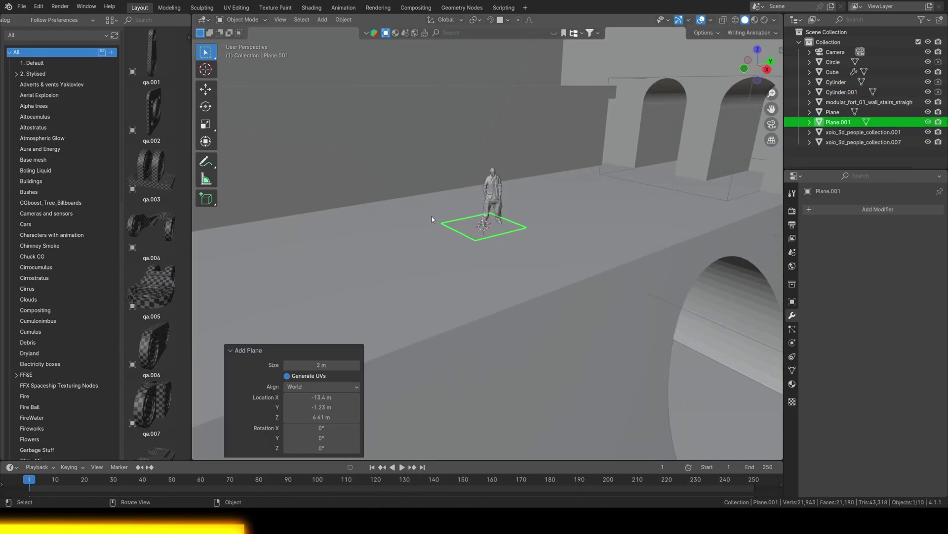
type("90")
key("Return")
key("g")
key("z")
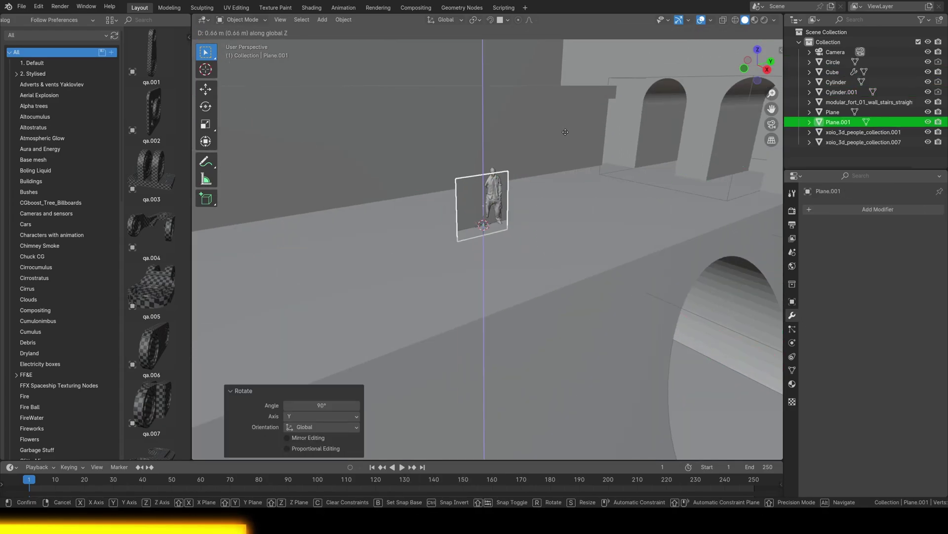
type("gz1")
key("Return")
Step: Rotate the plane 90° on Z and X to stand it upright in front view, shifting it along X
middle_click_drag(506, 170, 544, 232)
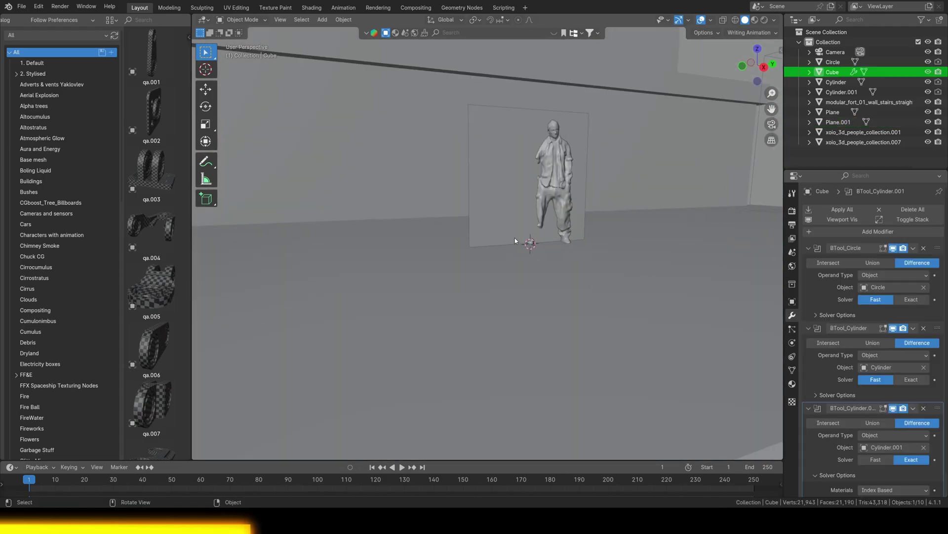
type("rz90")
key("Return")
key("KP_1")
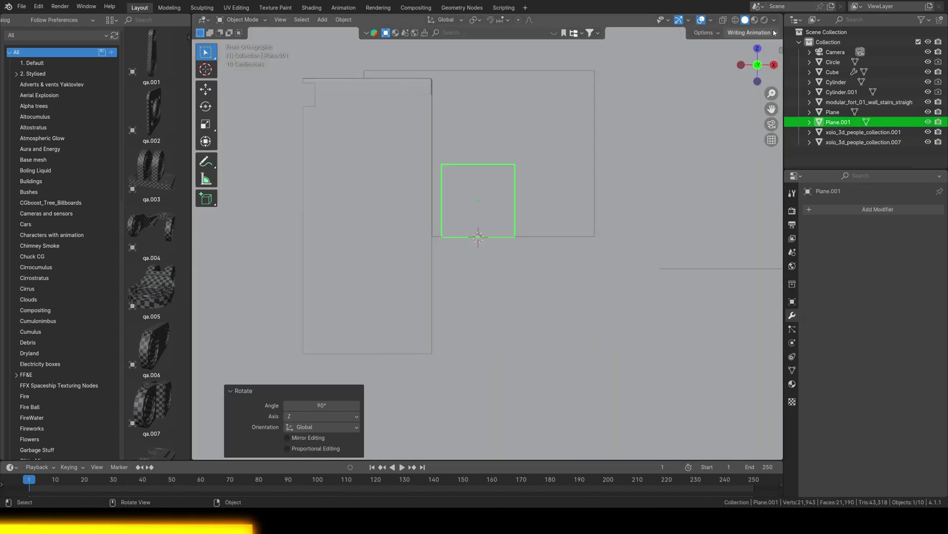
left_click(774, 20)
type("rx90")
key("Return")
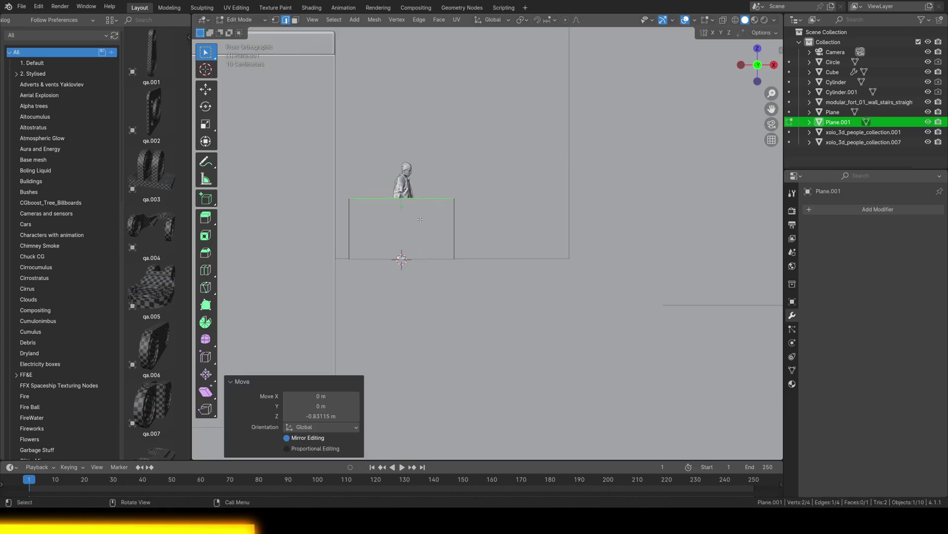
key("g")
key("x")
Step: In Edit Mode, loop-cut the plane and lower the middle edges about 0.28 m
key("Tab")
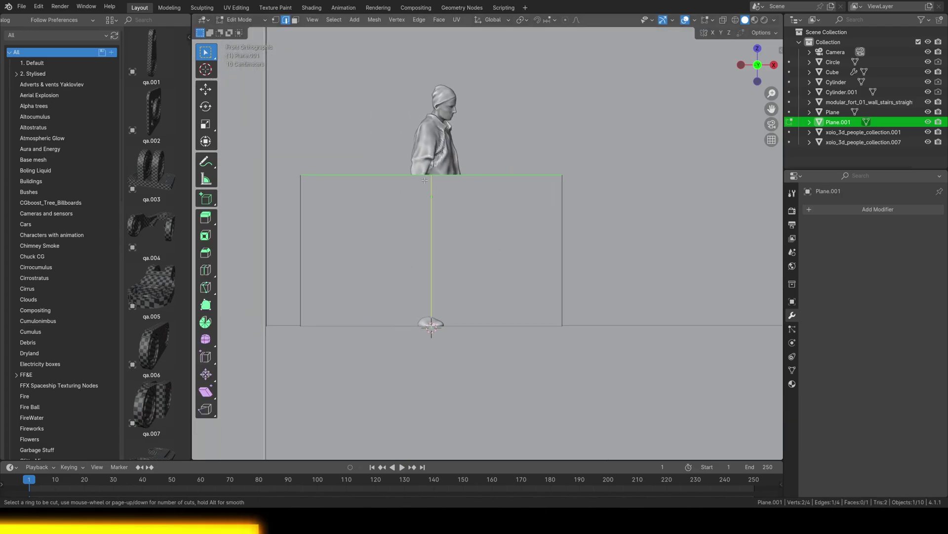
left_click(424, 180)
right_click(441, 218)
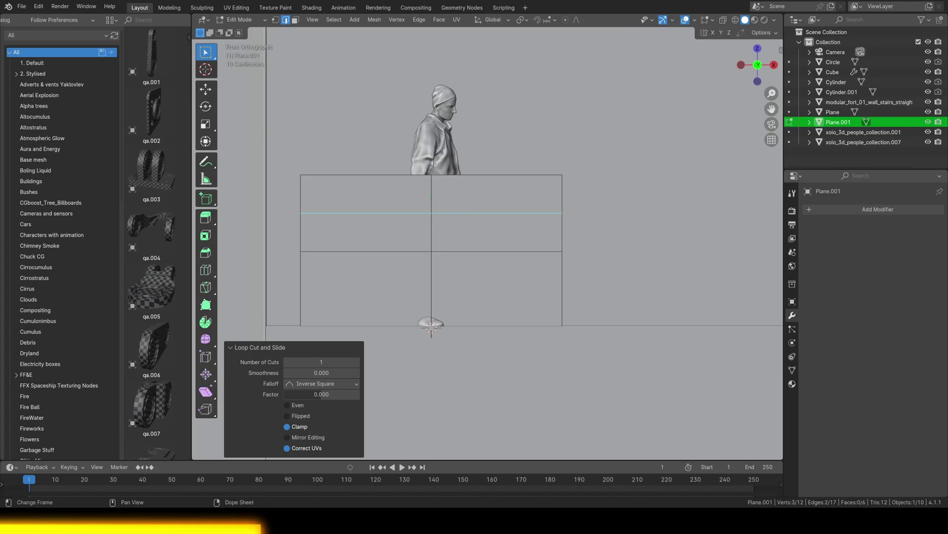
left_click(475, 251, "shift")
key("g")
key("z")
left_click(474, 250)
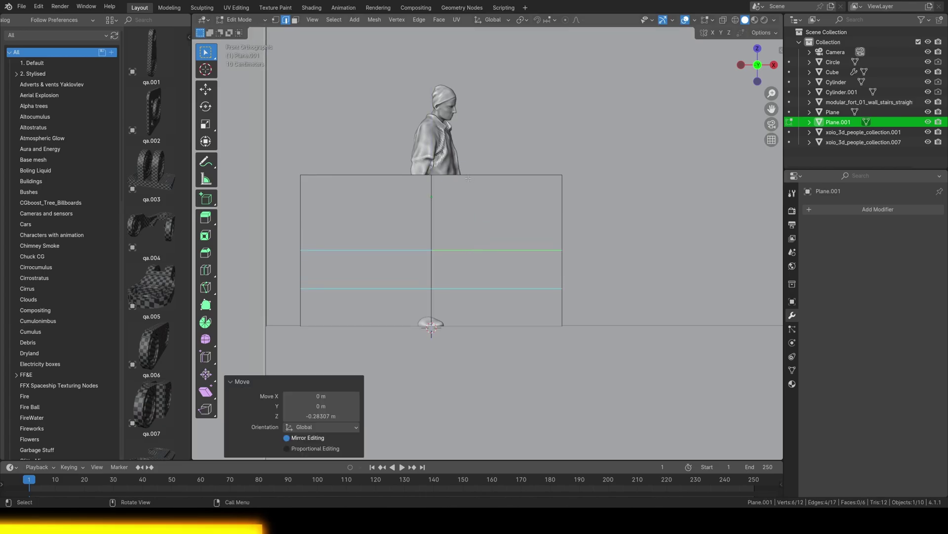
right_click(429, 202)
Step: Delete the plane's top part and return to Object Mode
key("x")
left_click(434, 200)
key("1")
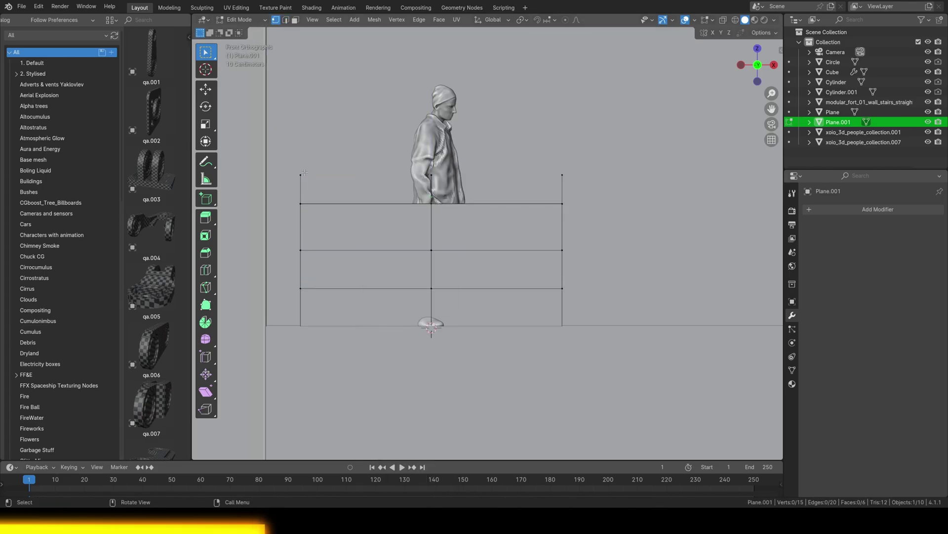
key("x")
left_click(561, 179)
key("Tab")
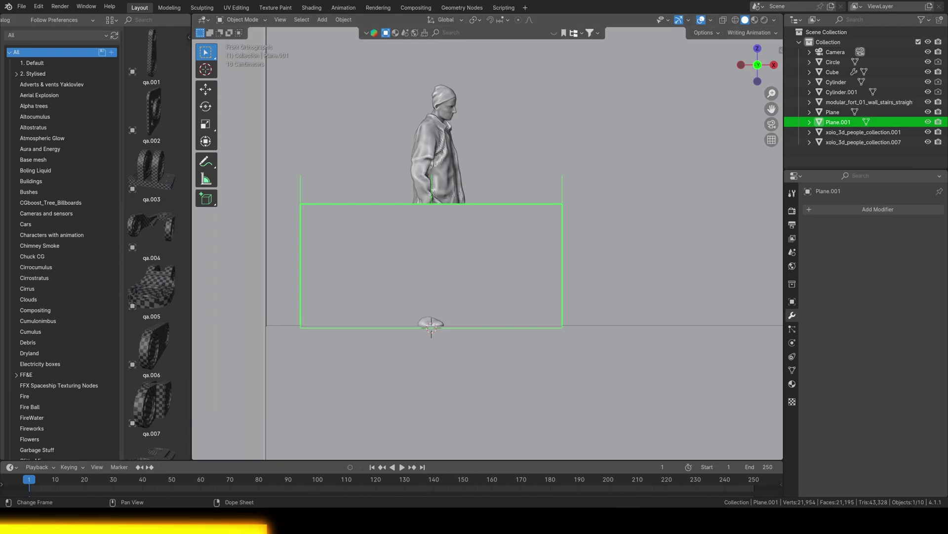
Step: Delete the plane and add a small mesh circle beside the figure
key("x")
left_click(482, 269)
key("shift+a")
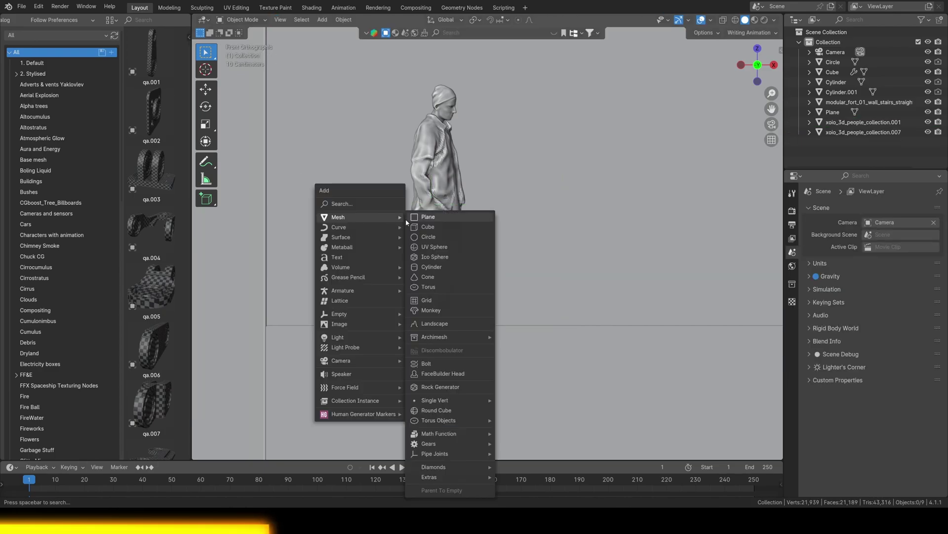
key("Escape")
key("shift+a")
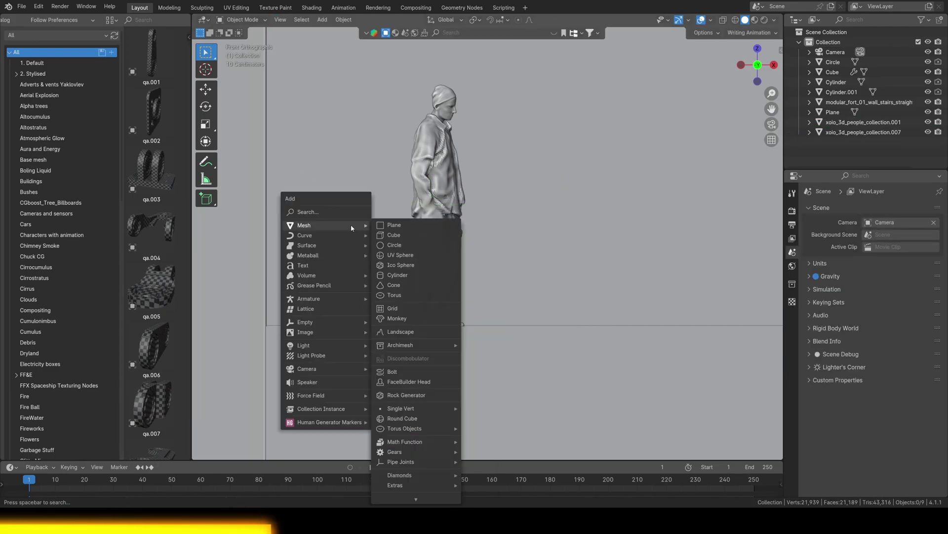
left_click(391, 246)
key("s")
left_click(503, 320)
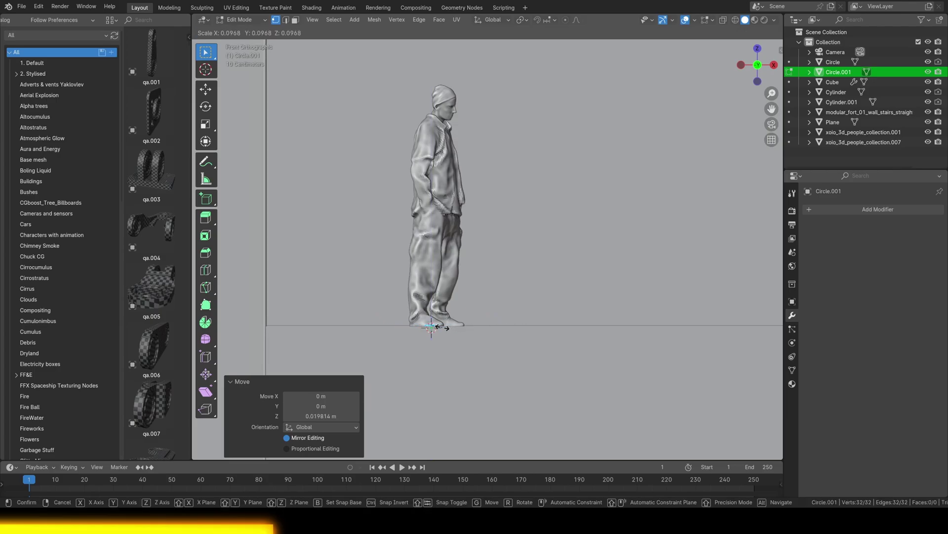
left_click(442, 327)
scroll(420, 331, "up", 5)
scroll(528, 286, "down", 3)
Step: Extrude the circle upward into a tube, then extrude and widen a second section
key("e")
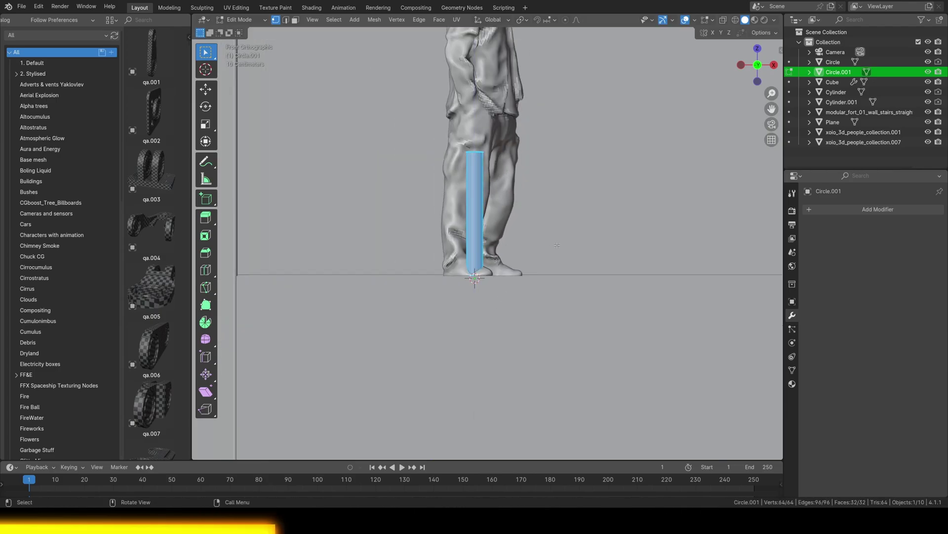
left_click(464, 212)
scroll(464, 210, "up", 1)
scroll(464, 209, "up", 2)
key("e")
left_click(466, 220)
key("s")
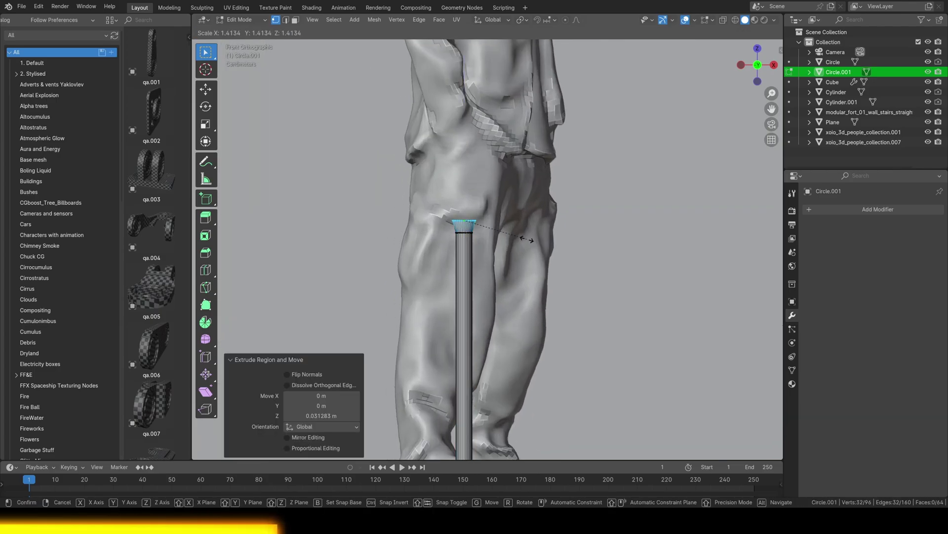
left_click(520, 217)
scroll(524, 232, "up", 3, "shift")
key("s")
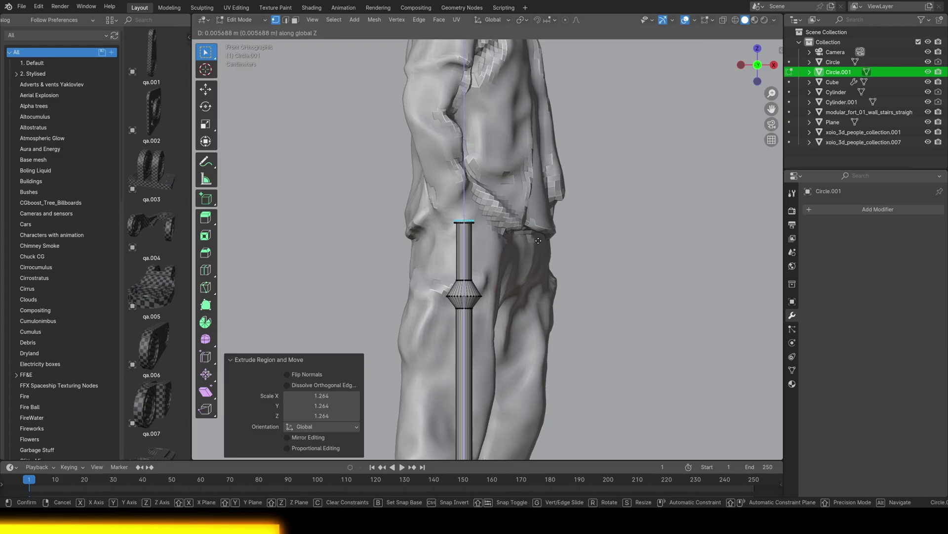
key("s")
key("x")
key("Escape")
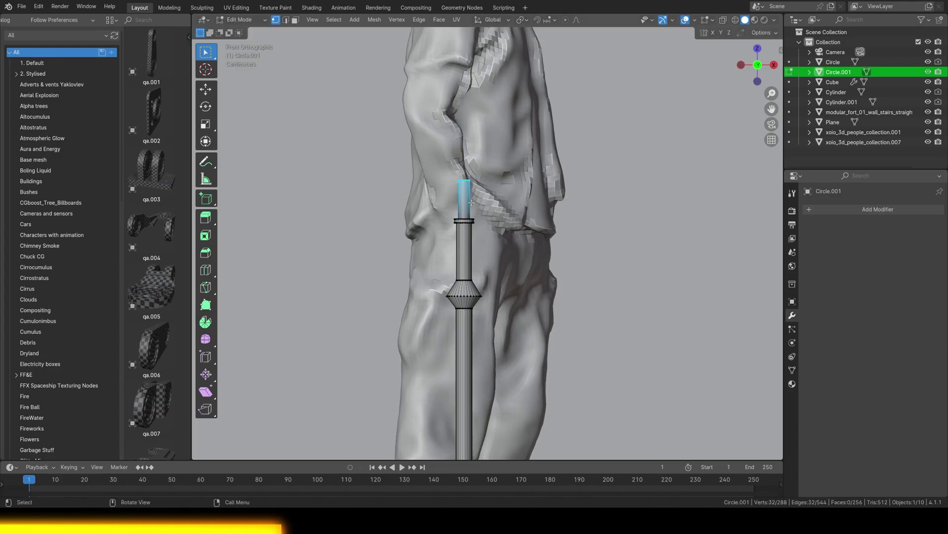
Step: Bevel the tube's middle ring into a rounded bulb
left_click(465, 295, "alt")
scroll(465, 296, "up", 3)
key("ctrl+b")
scroll(548, 316, "up", 4)
left_click(551, 317)
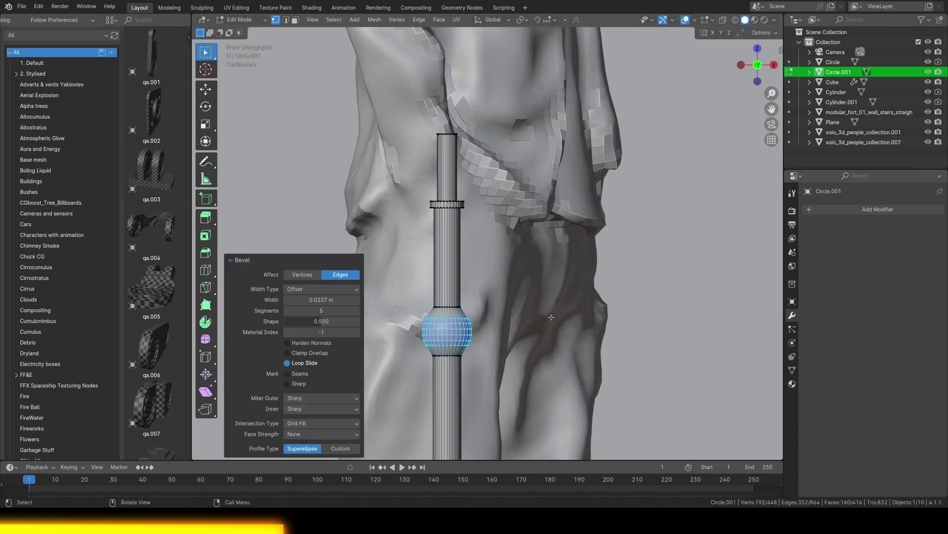
scroll(489, 221, "up", 4, "shift")
scroll(488, 221, "up", 2)
Step: Raise the top ring and scale an extruded loop outward into a flared, pointed top
left_click(446, 255, "alt")
key("g")
key("z")
left_click(505, 327)
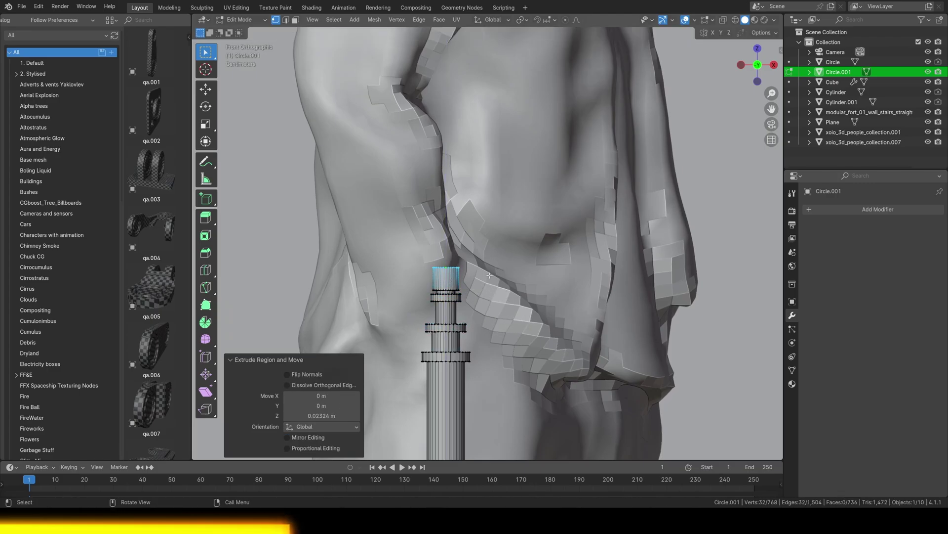
left_click(506, 256)
key("s")
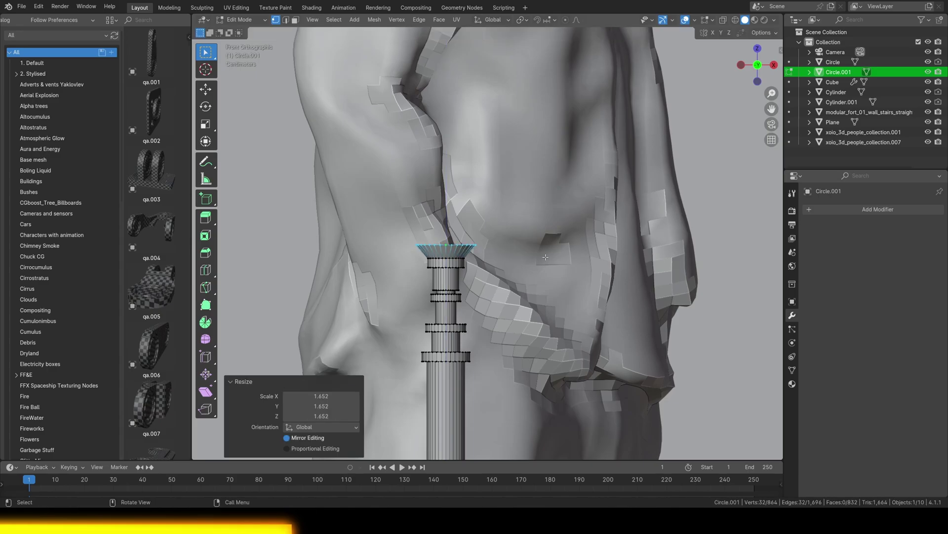
left_click(546, 241)
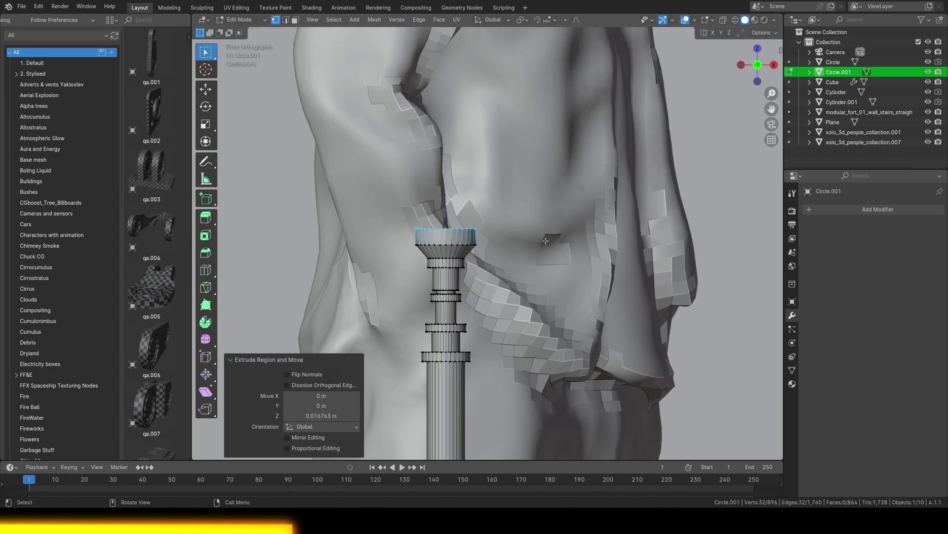
left_click(478, 244)
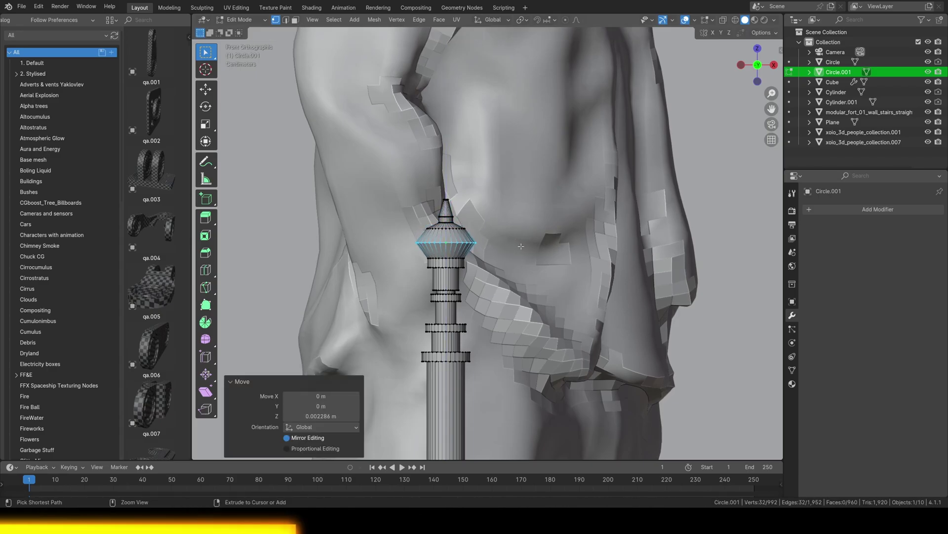
left_click(448, 243, "alt")
scroll(450, 277, "down", 5)
scroll(452, 335, "up", 3)
Step: Add a loop cut on the lower pole and bevel it into a band
key("ctrl+r")
left_click(452, 334)
middle_click_drag(452, 335, 460, 280, "shift")
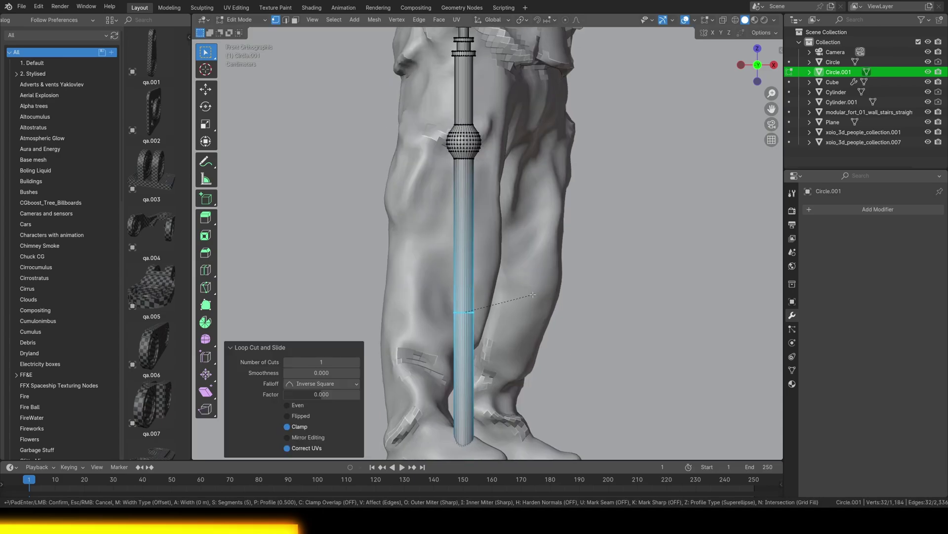
key("ctrl+b")
left_click(487, 324)
key("3")
left_click(478, 307)
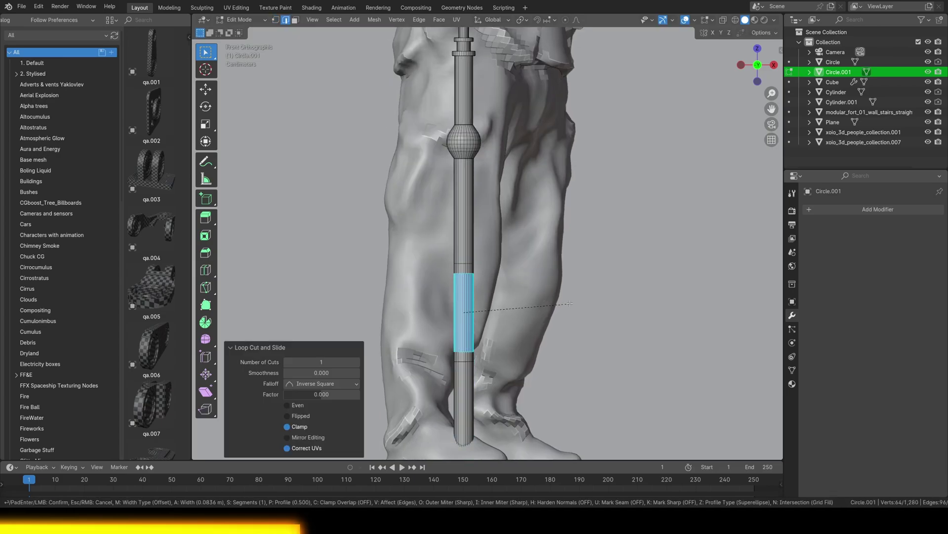
left_click(512, 307)
key("Tab")
scroll(494, 286, "down", 4)
Step: Smooth shade the post by angle and turn a duplicated face loop 90° into a horizontal rail
right_click(415, 273)
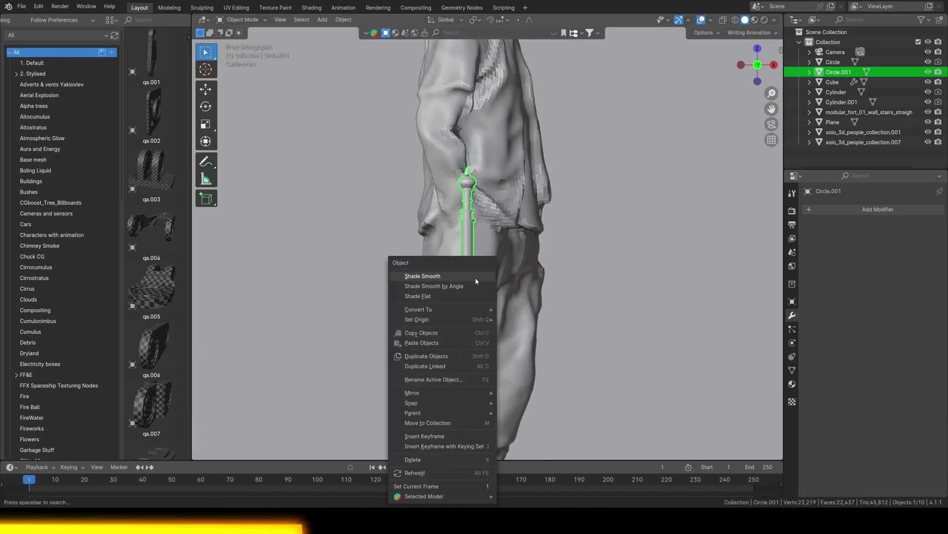
left_click(415, 282)
key("Tab")
key("Tab")
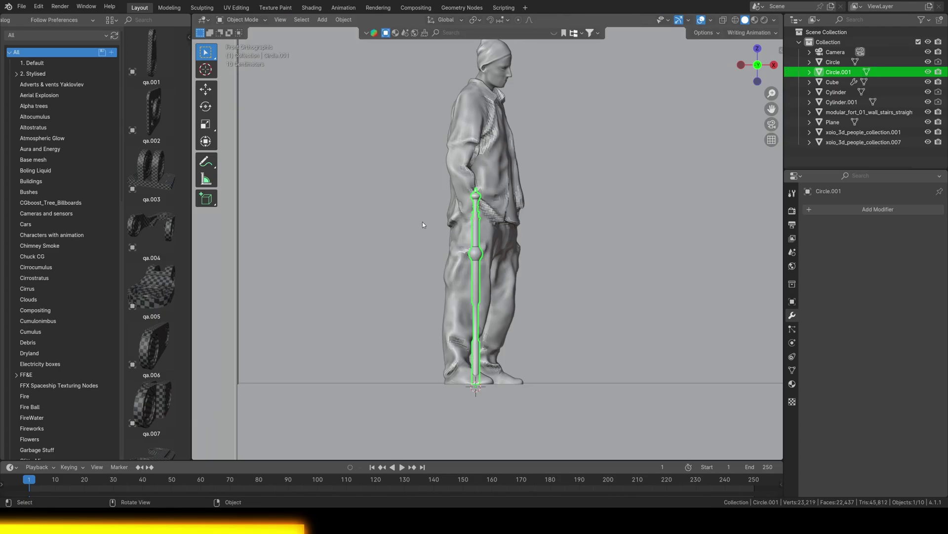
key("Tab")
right_click(398, 217)
left_click(476, 321, "alt")
key("shift+d")
type("r")
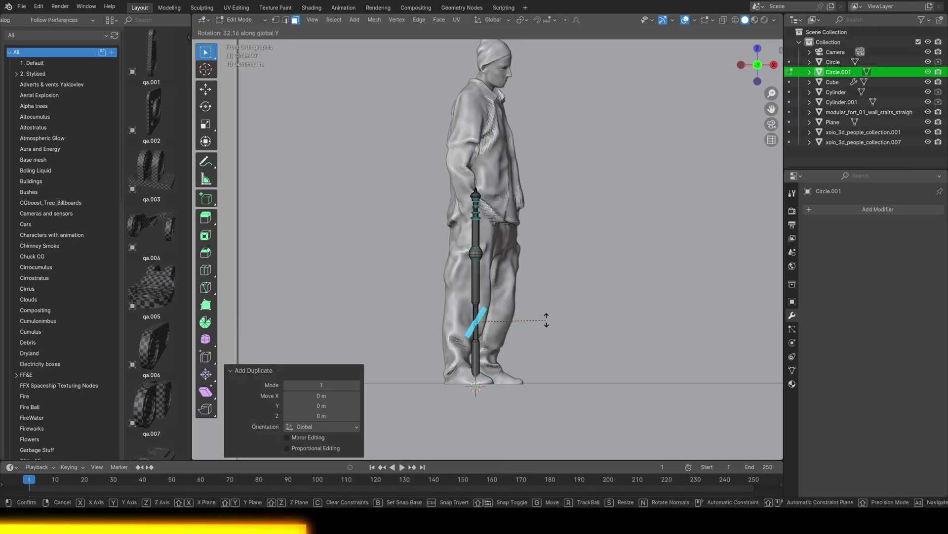
type("90")
key("Return")
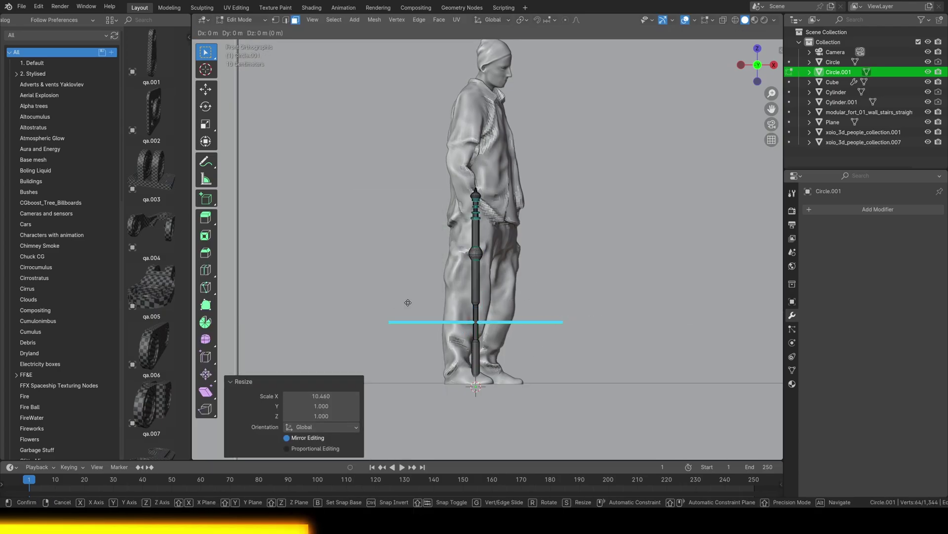
right_click(491, 345)
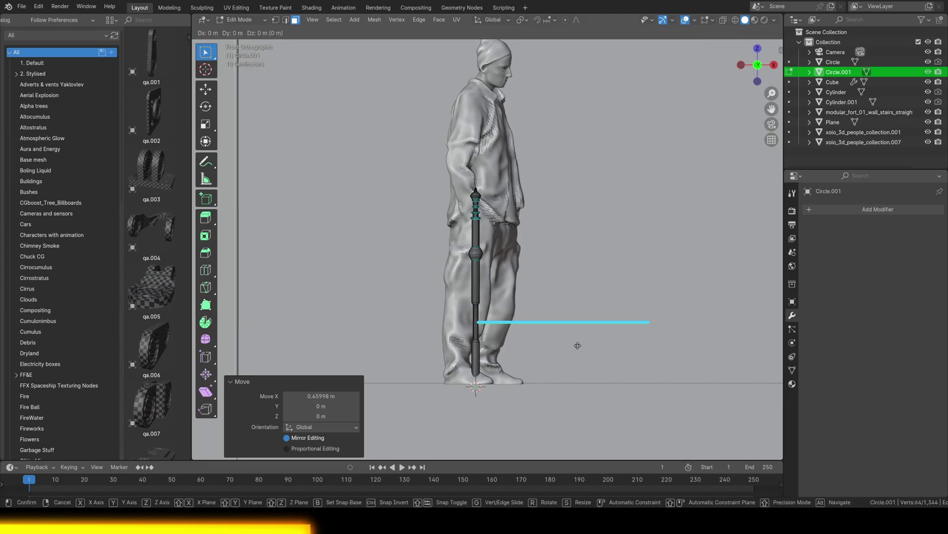
left_click(573, 309)
Step: Copy the rail twice higher up the post and resize each, making three rails
key("shift+d")
key("z")
left_click(538, 249)
key("s")
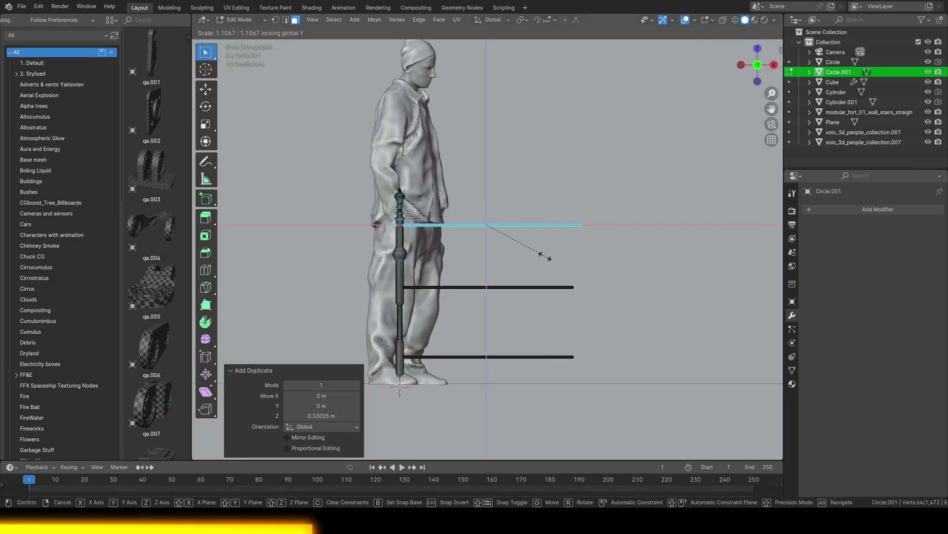
left_click(558, 264)
left_click(509, 283)
key("l")
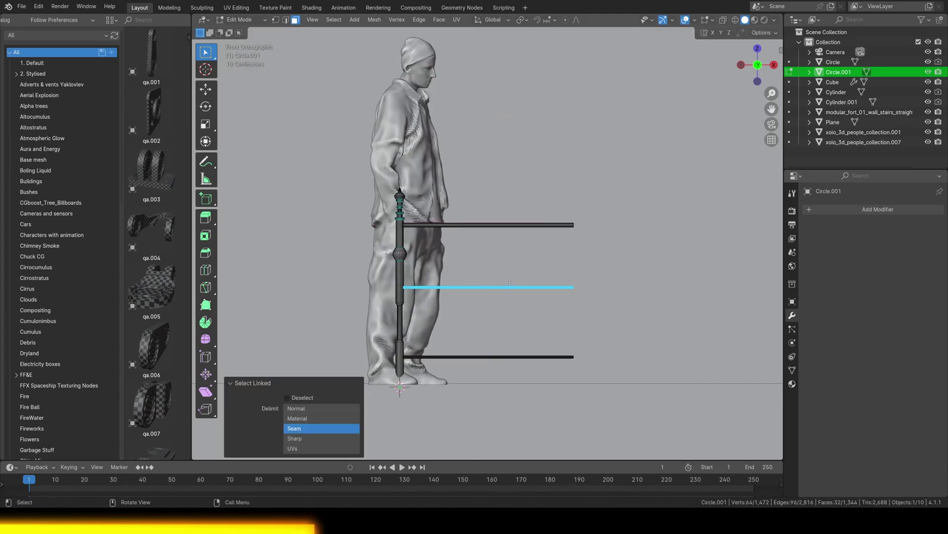
left_click(509, 228)
key("s")
key("shift+z")
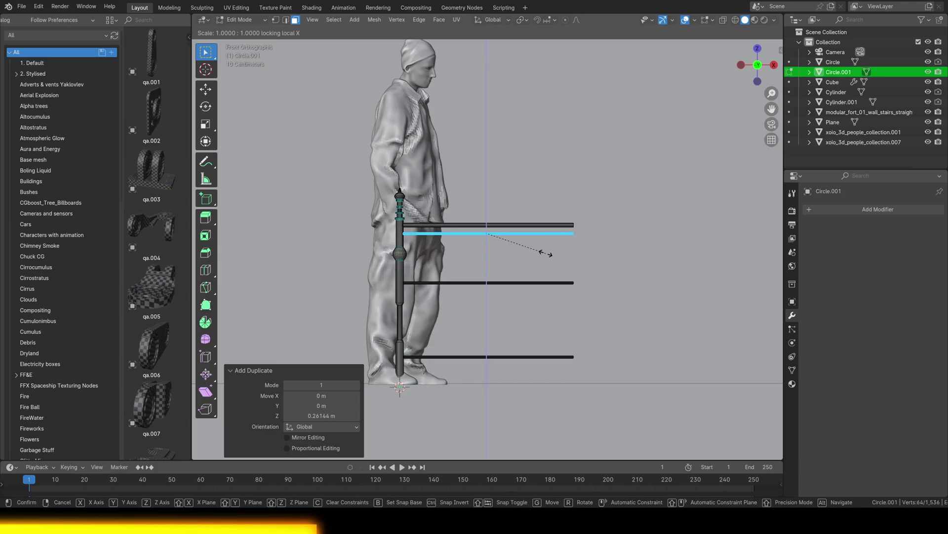
left_click(513, 250)
key("Tab")
Step: Add an Array modifier to repeat the post and rails, adjusting count and spacing
scroll(544, 237, "down", 2)
left_click(822, 209)
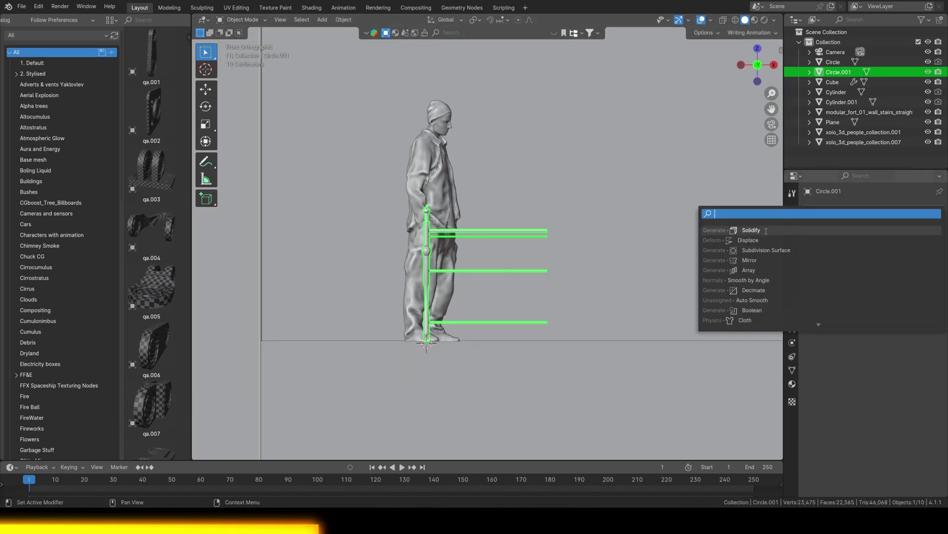
left_click(762, 229)
scroll(630, 254, "up", 2)
scroll(631, 254, "up", 2)
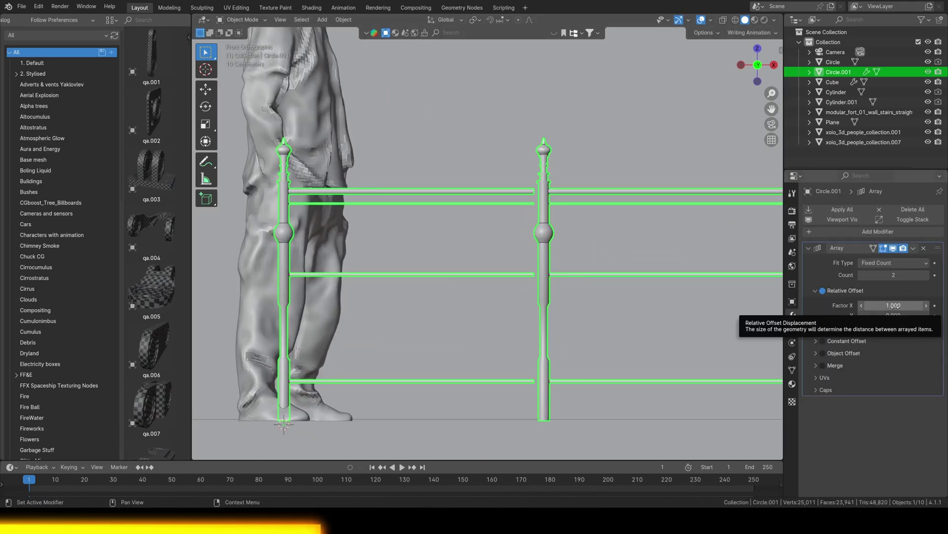
type("8")
key("Return")
left_click_drag(894, 274, 929, 275)
middle_click_drag(494, 247, 543, 197)
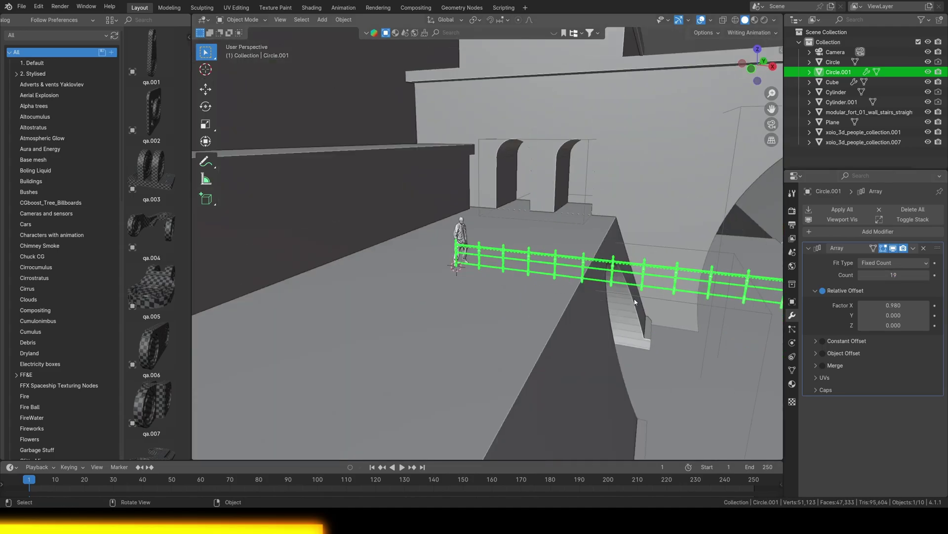
Step: Rotate the railing 90 degrees around Z
key("r")
key("z")
key("9")
key("0")
key("Return")
Step: Move the railing onto the top of the long wall and align it along X
key("g")
key("g")
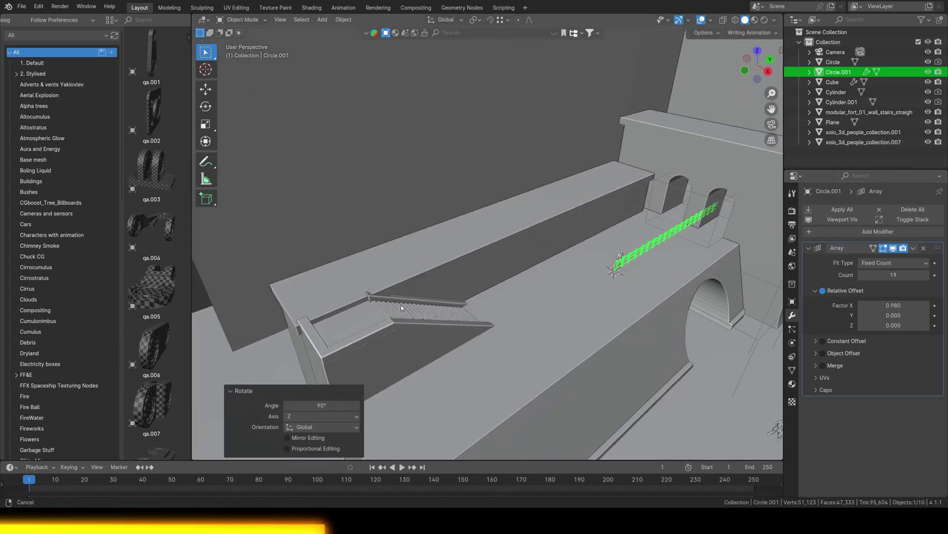
left_click(410, 376)
scroll(494, 296, "up", 3)
key("g")
key("z")
right_click(517, 259)
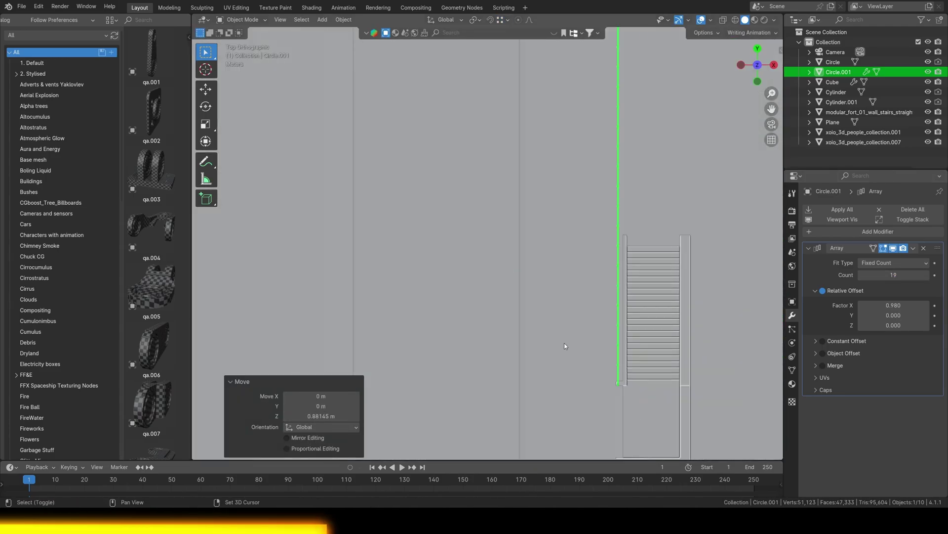
middle_click_drag(517, 259, 437, 182)
key("g")
key("x")
left_click(509, 221)
scroll(509, 221, "down", 2)
Step: Set the array to 34 copies with a 0.98 factor, then duplicate the railing
left_click_drag(889, 275, 909, 275)
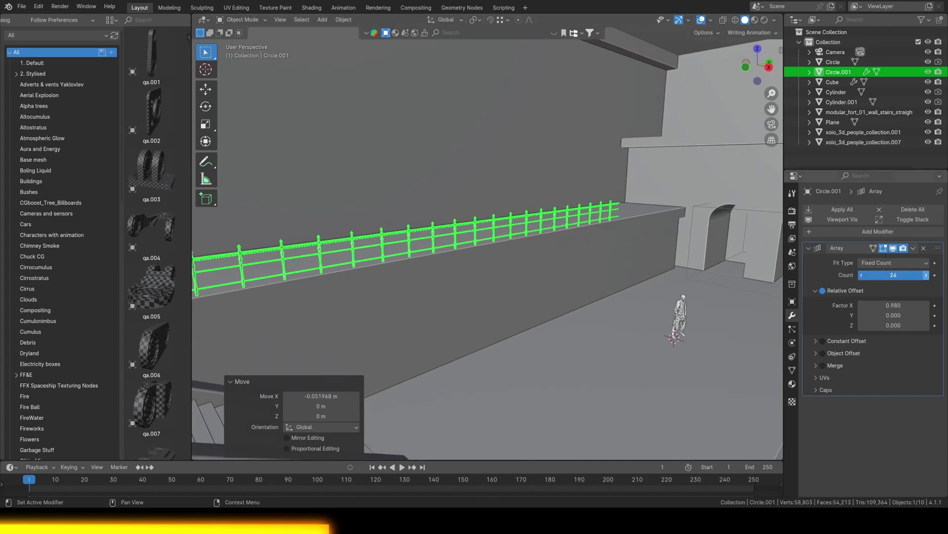
left_click(862, 306)
left_click(927, 274)
key("shift+a")
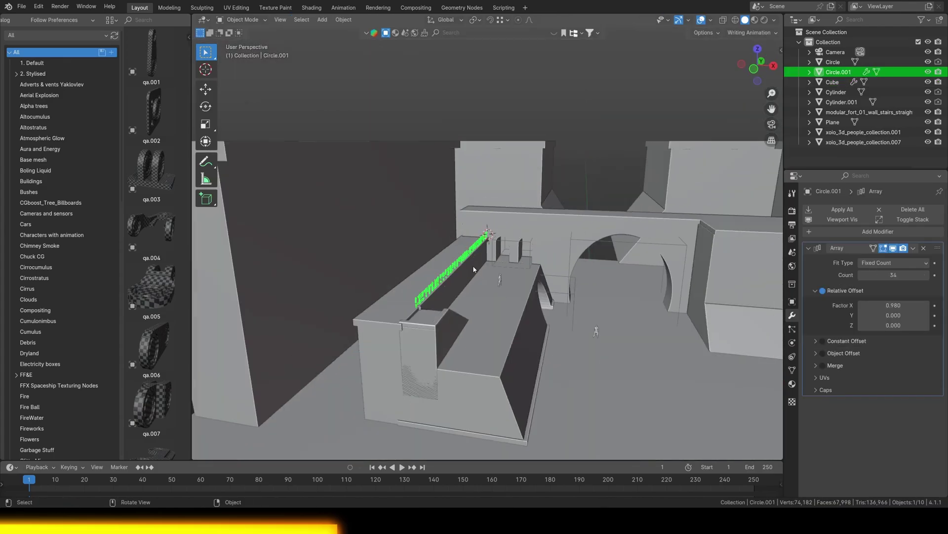
key("shift+d")
Step: Place a linked railing copy along Y and raise it onto the higher wall
key("y")
left_click(380, 246)
key("alt+d")
left_click(444, 188)
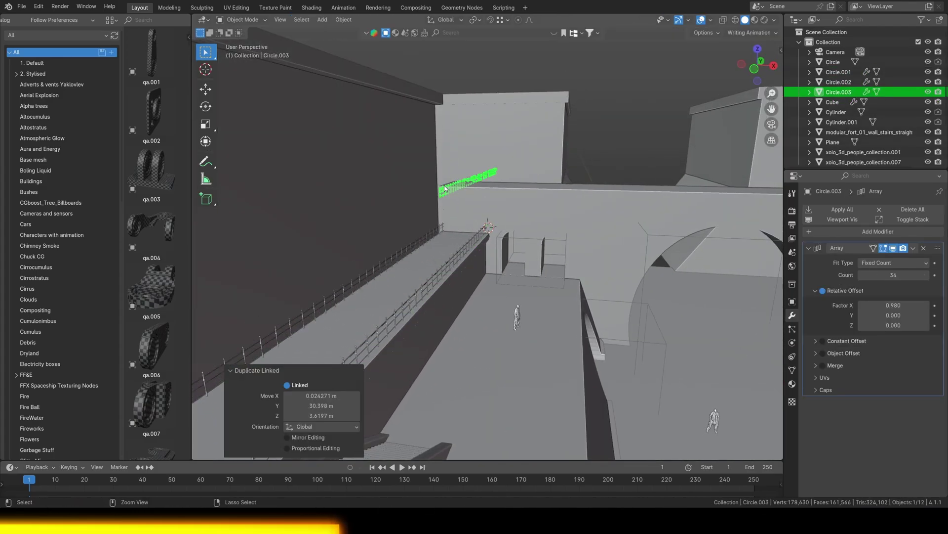
type("90")
key("Return")
key("g")
key("z")
left_click(544, 222)
Step: Reposition the raised railing on the higher wall from a top view
mouse_move(543, 222)
middle_mouse_down()
mouse_move(591, 215)
mouse_move(618, 149)
middle_mouse_up()
key("g")
key("z")
left_click(642, 128)
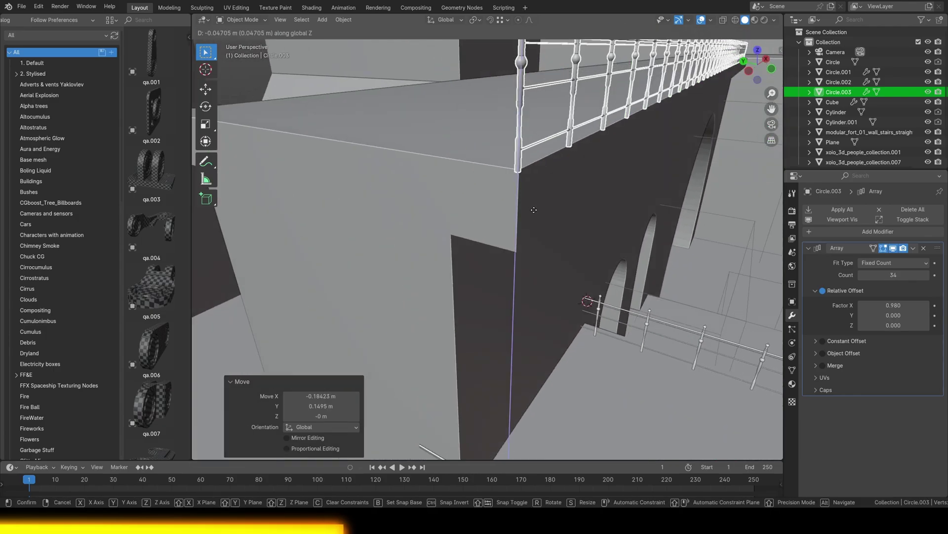
key("KP_7")
key("g")
left_click(660, 97)
Step: Slide a new linked railing copy along Y and shorten its Array count for the short section
middle_click_drag(660, 96, 379, 160)
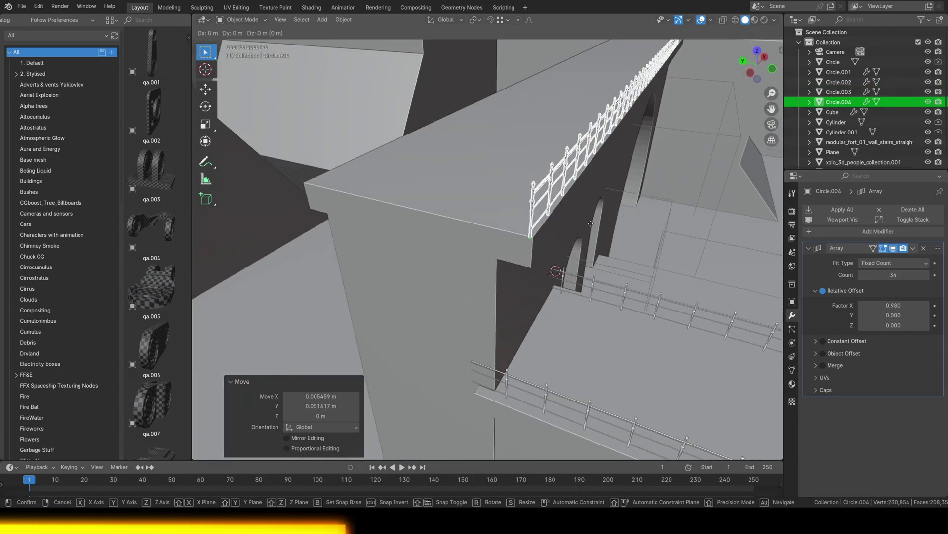
key("alt+d")
key("y")
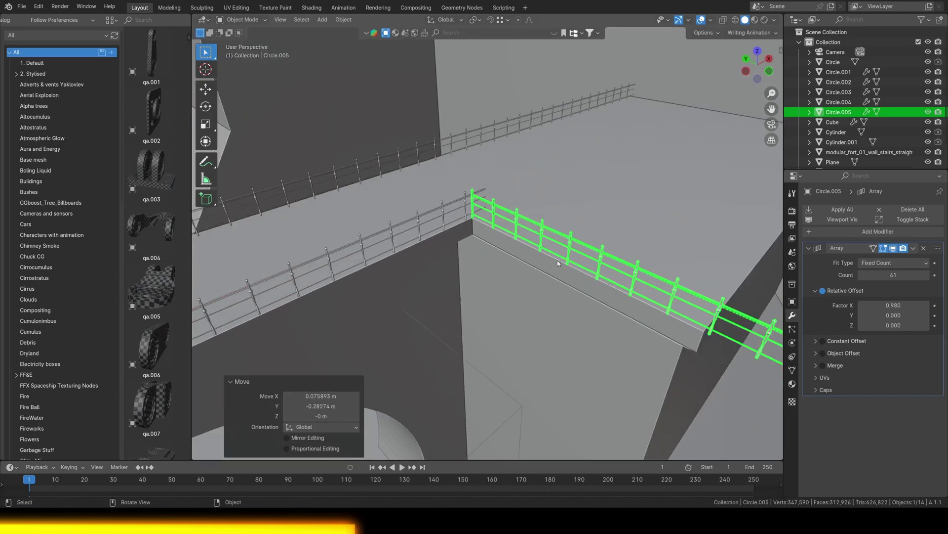
double_click(882, 275)
type("5")
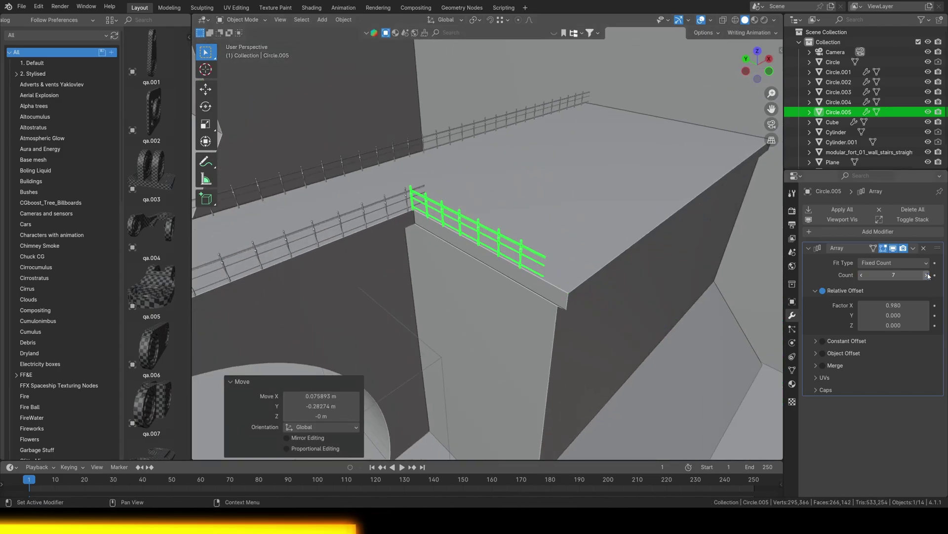
left_click(928, 275)
Step: Slide the short railing sideways along X into place on the wall
mouse_move(529, 254)
middle_mouse_down()
mouse_move(442, 196)
mouse_move(491, 207)
middle_mouse_up()
left_click(443, 192)
key("g")
key("y")
key("x")
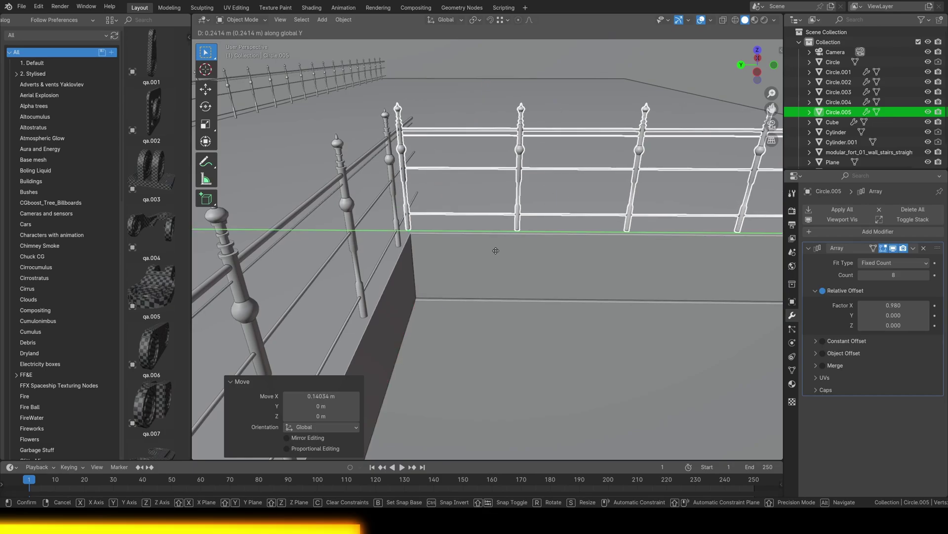
middle_click_drag(513, 252, 514, 242, "alt")
left_click(514, 243)
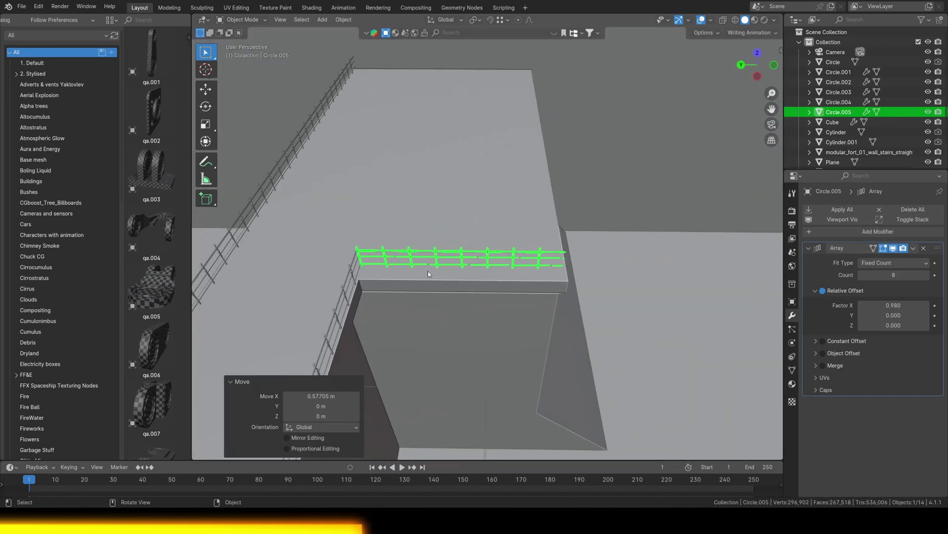
Step: Tweak the upper railing's Factor X spacing, then check the wall block in edit mode
middle_click_drag(428, 271, 408, 260)
left_click(408, 260)
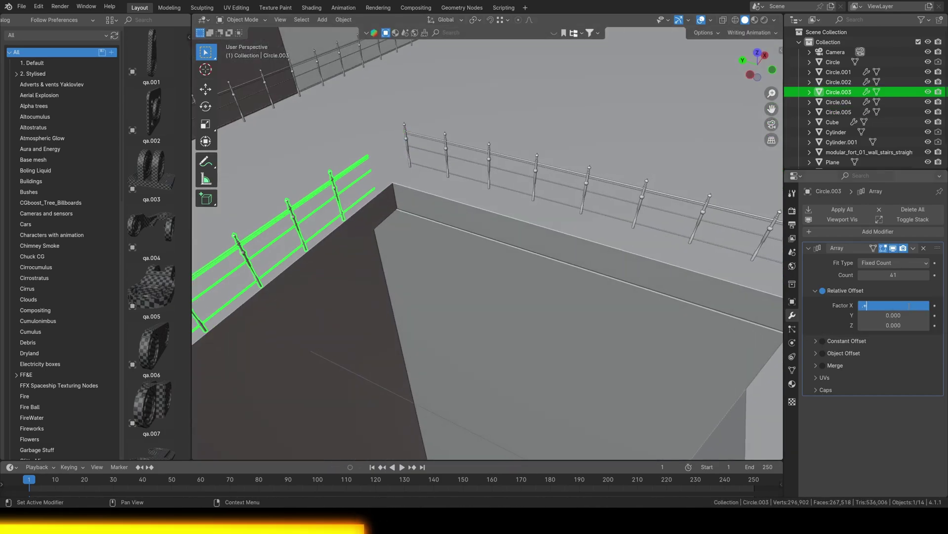
type("96")
key("Return")
left_click(494, 237)
key("Tab")
left_click(455, 232)
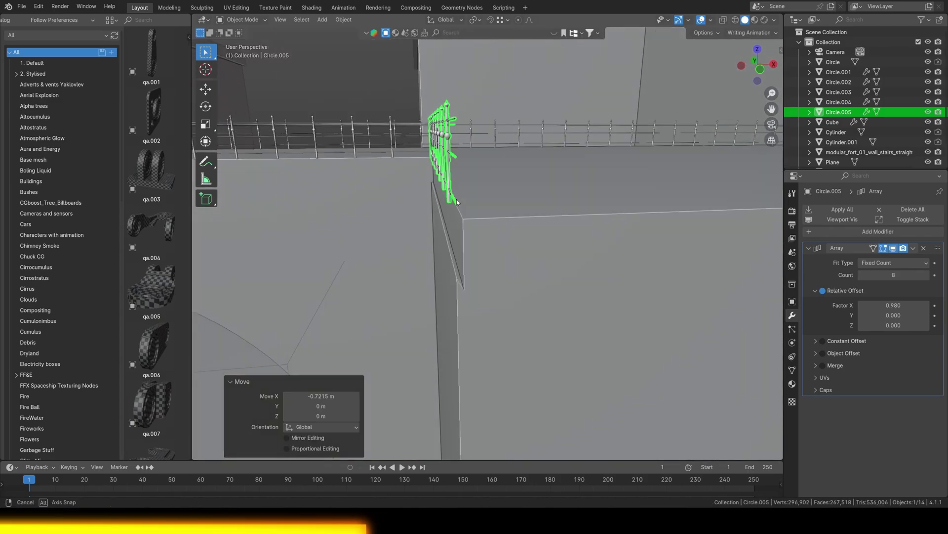
middle_click_drag(454, 232, 458, 220)
Step: Place a linked railing copy along the side wall, rotated 90° about Z
key("Tab")
left_click(474, 223)
key("alt+d")
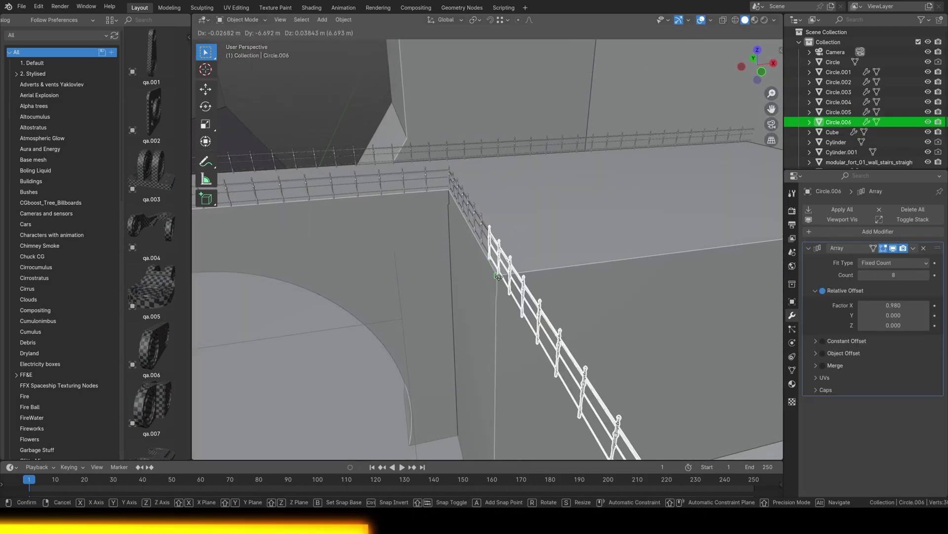
left_click(563, 207)
key("r")
key("z")
key("9")
key("0")
key("Return")
mouse_move(507, 272)
middle_mouse_down()
mouse_move(462, 239)
mouse_move(475, 271)
middle_mouse_up()
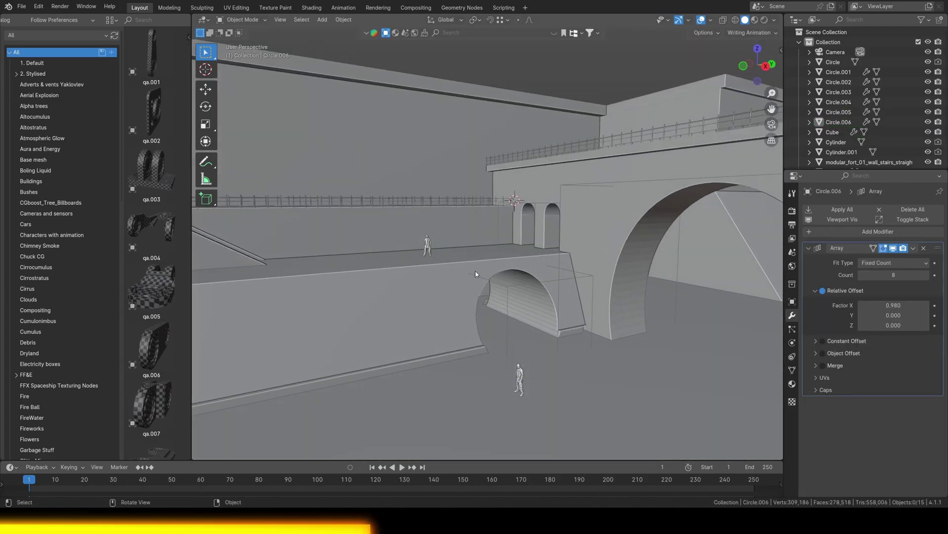
Step: Shade the first two arch cutter cylinders smooth by angle
left_click(476, 271)
right_click(470, 263)
left_click(470, 264)
left_click(527, 283)
right_click(527, 280)
left_click(526, 280)
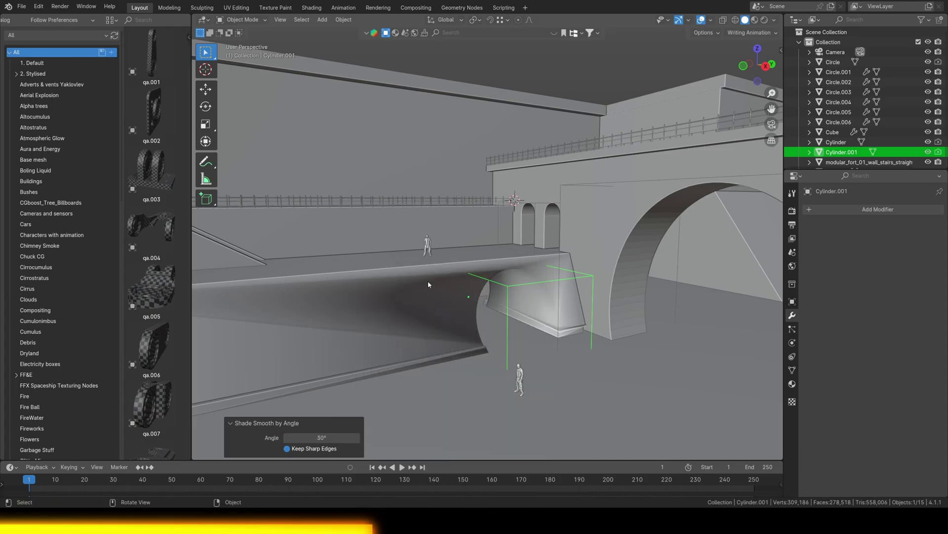
Step: Smooth-shade the small tunnel cutter cylinder, briefly reverting to flat before reapplying smooth
left_click(428, 281)
right_click(434, 277)
left_click(434, 280)
right_click(513, 283)
left_click(458, 297)
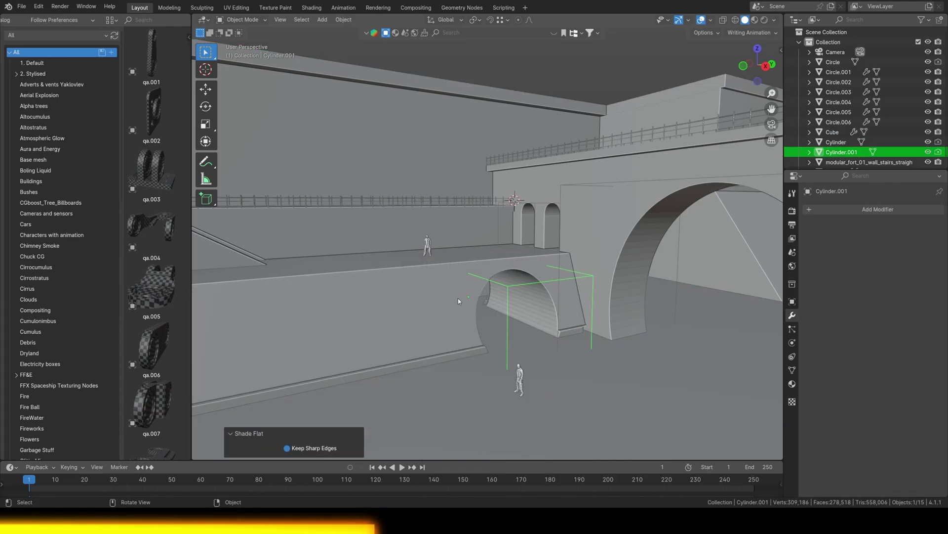
middle_click_drag(458, 298, 459, 262)
right_click(459, 262)
left_click(458, 262)
right_click(459, 249)
left_click(469, 239)
Step: Shade the large arch cutter smooth by angle and select the bridge wall
right_click(434, 205)
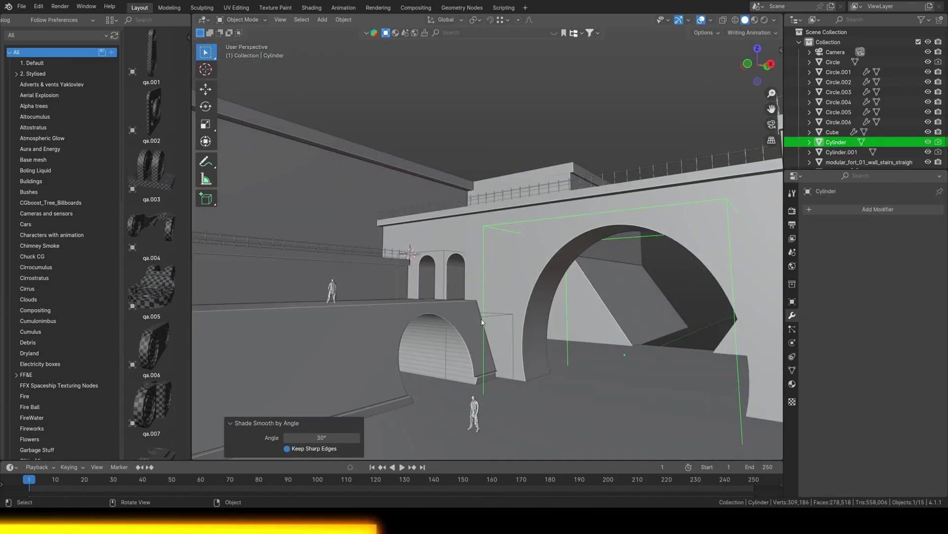
left_click(459, 286)
right_click(459, 286)
left_click(452, 286)
left_click(711, 232)
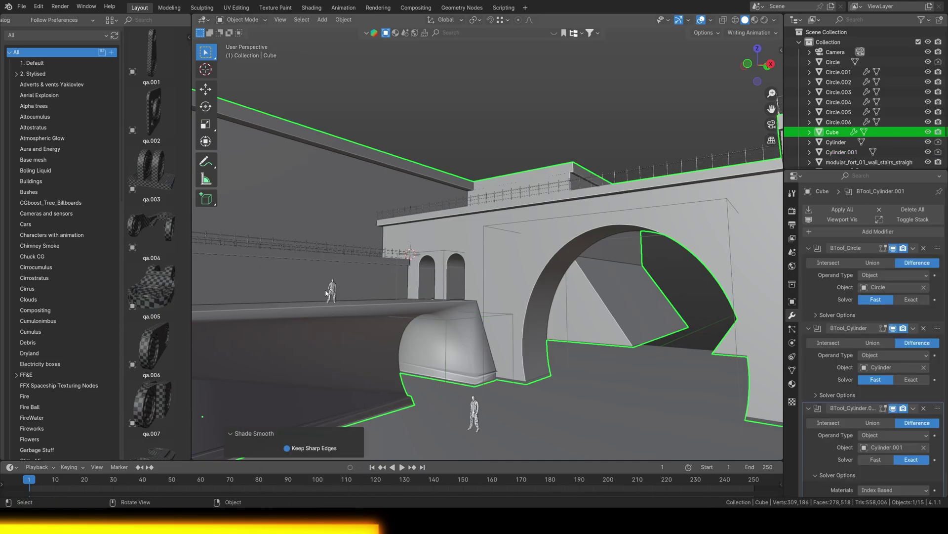
mouse_move(473, 315)
middle_mouse_down()
mouse_move(567, 319)
mouse_move(444, 297)
middle_mouse_up()
Step: Clear the asset search, deselect everything and view through the scene camera
key("BackSpace")
key("BackSpace")
type("sh")
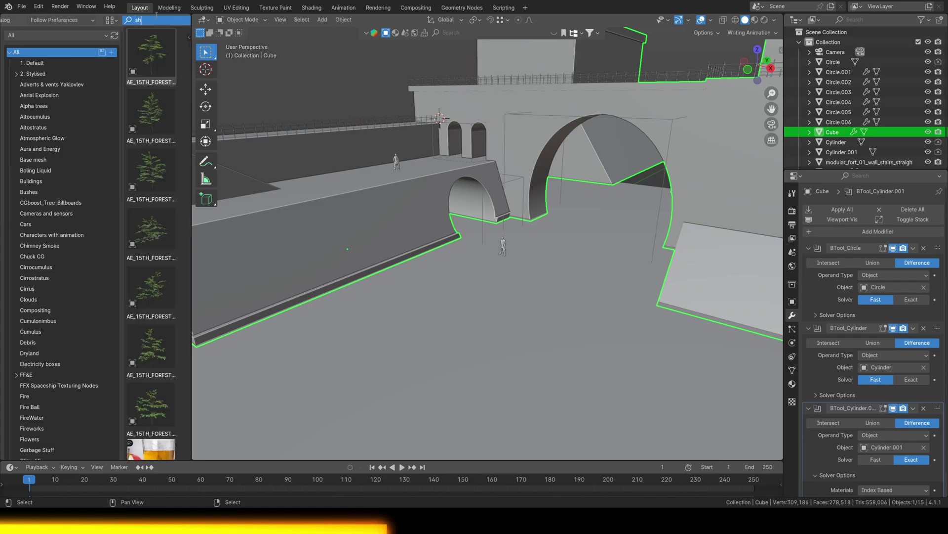
left_click(450, 256)
key("alt+a")
key("KP_0")
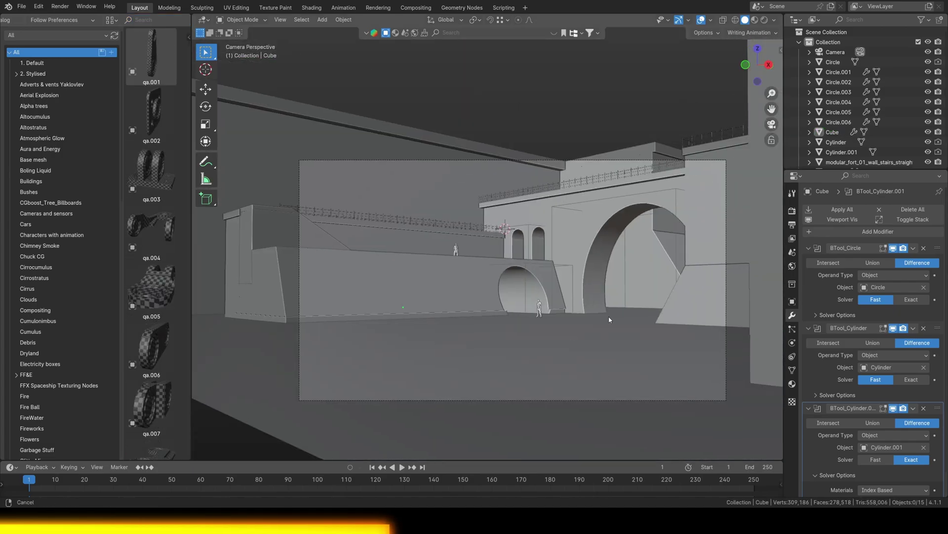
Step: Duplicate the cutter cylinder and rotate the copy 90° about Z
middle_click_drag(609, 319, 584, 339)
key("shift+d")
key("r")
key("z")
key("9")
key("0")
key("Return")
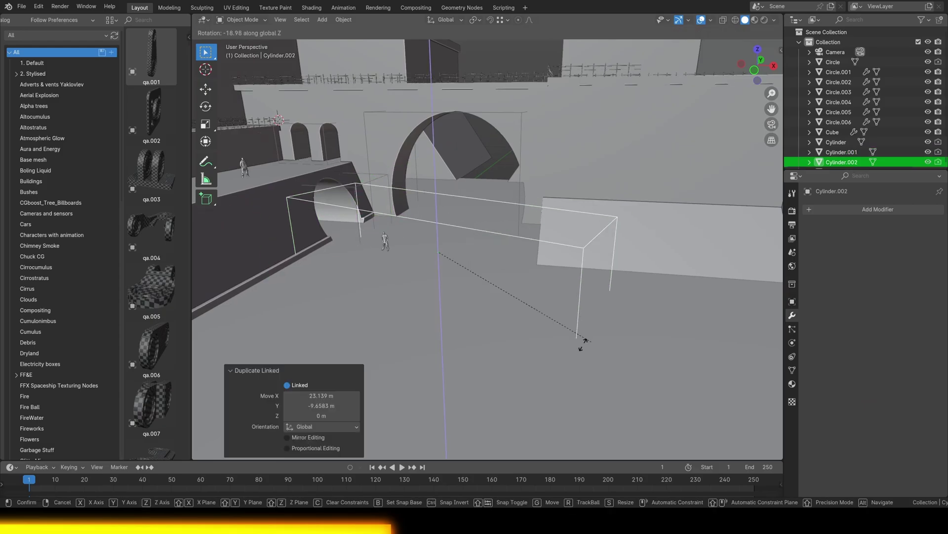
Step: Move the copy toward the bridge wall and snap the 3D cursor to it
key("g")
left_click(461, 267)
middle_click_drag(462, 267, 494, 237)
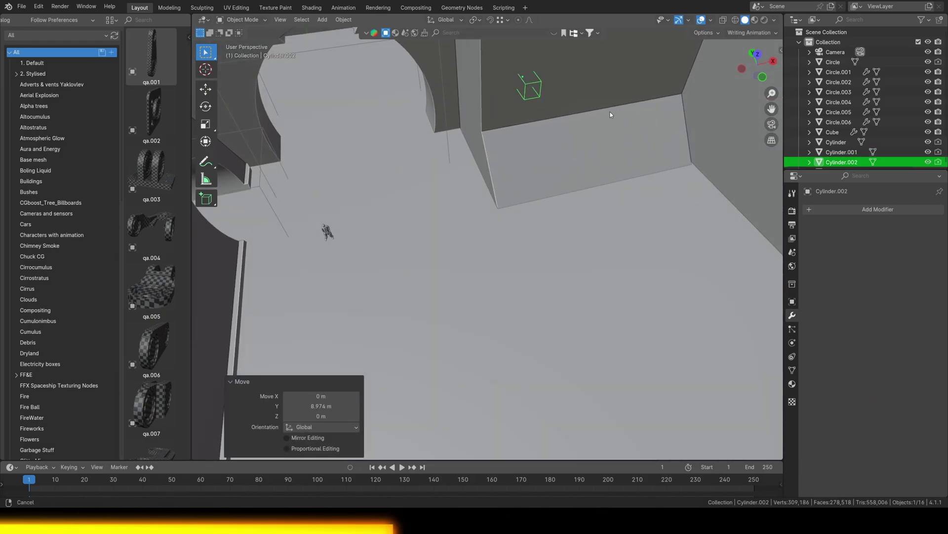
scroll(596, 252, "down", 2)
key("shift+s")
left_click(591, 295)
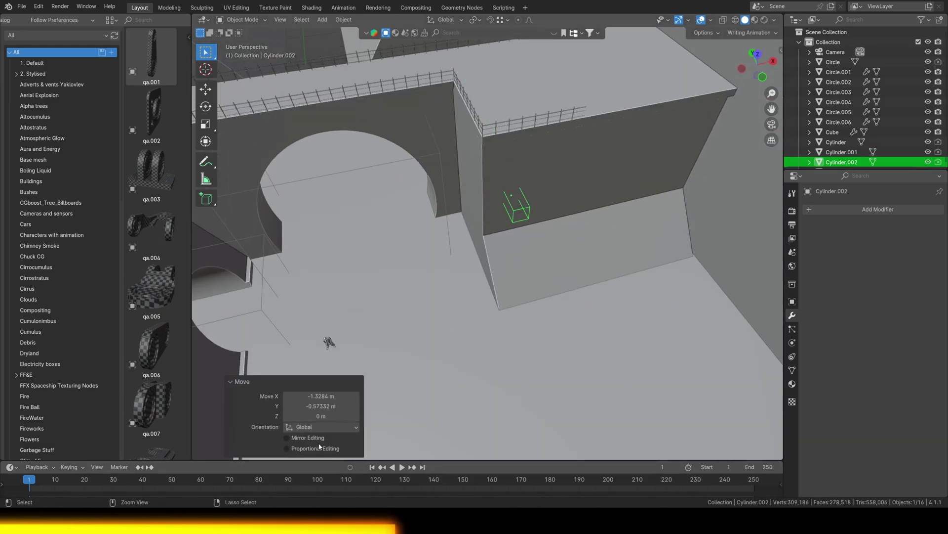
scroll(531, 277, "up", 3)
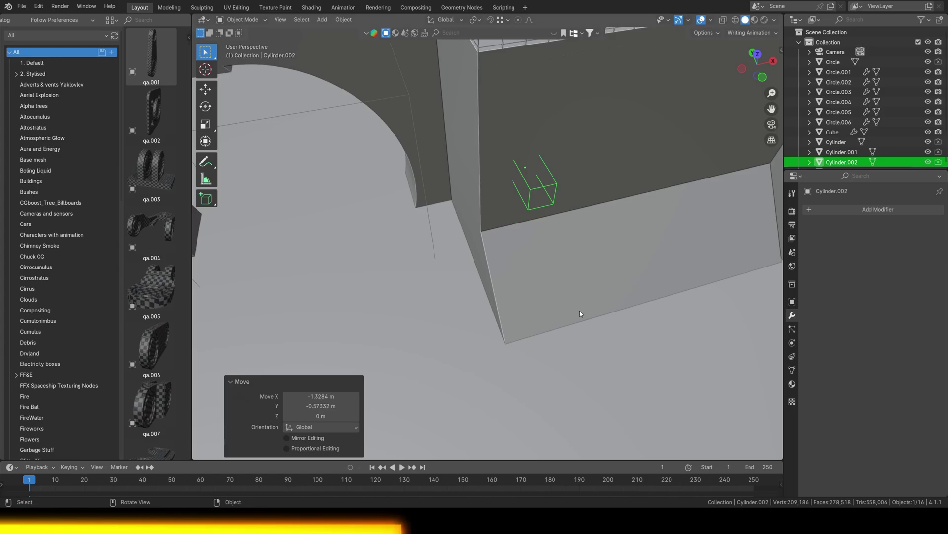
Step: Save the file and review the cylinder against the wall from the camera
key("ctrl+s")
middle_click_drag(580, 314, 517, 242)
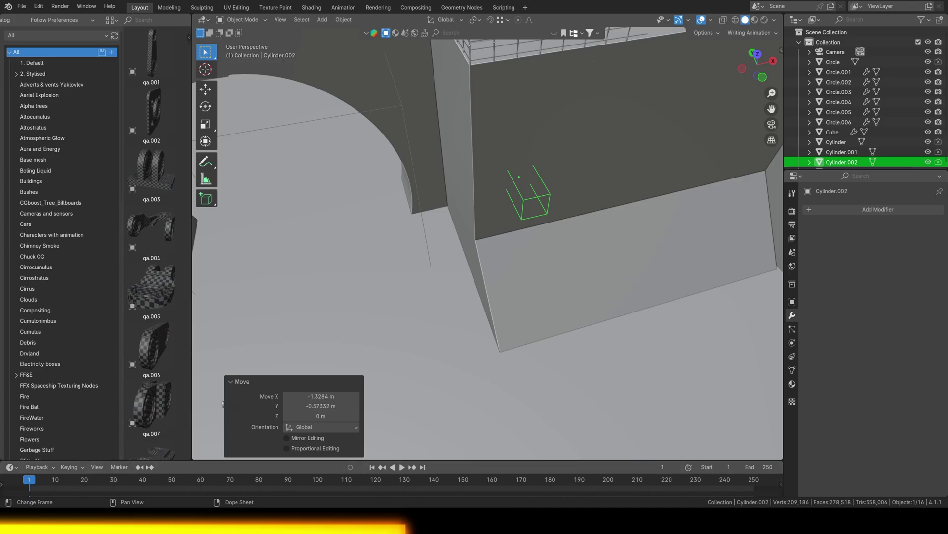
key("ctrl+s")
middle_click_drag(553, 276, 512, 247)
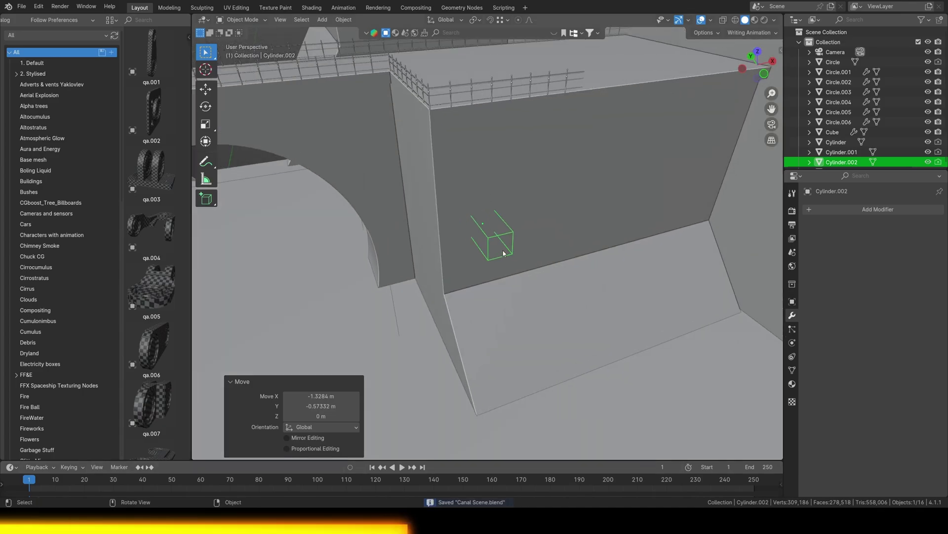
key("KP_0")
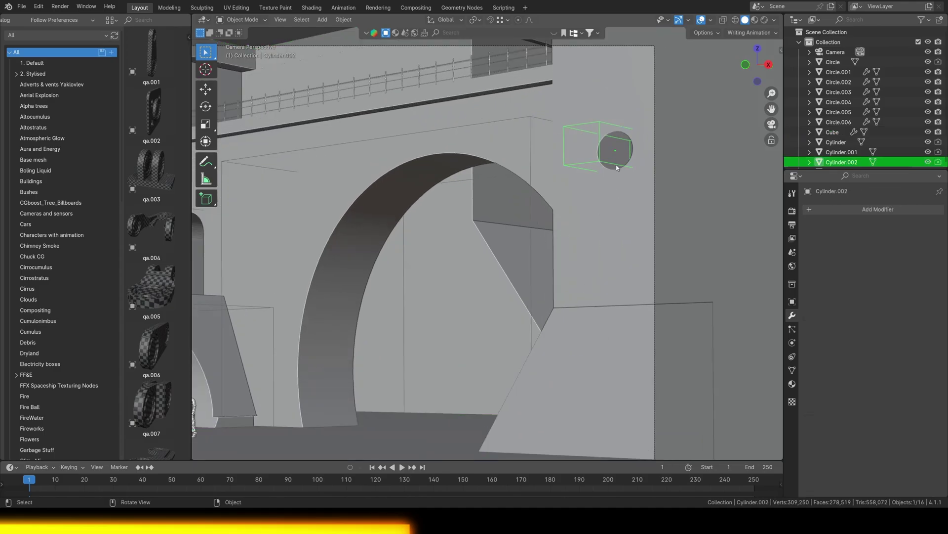
Step: Push the cylinder along Y into the wall and select the bridge wall for the cut
key("KP_0")
key("g")
key("y")
left_click(552, 282)
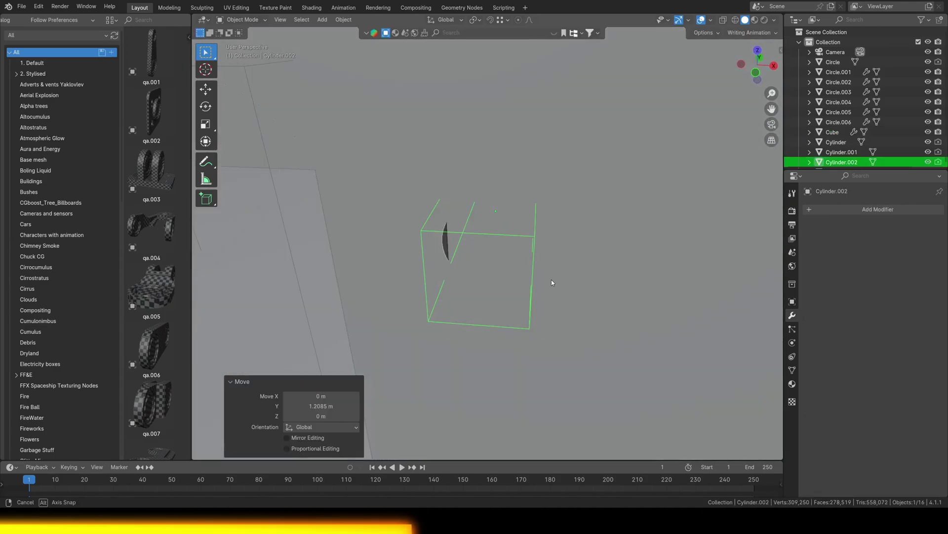
left_click(564, 267)
Step: Duplicate the hole cutter and rotate it about Z to face the left wall
scroll(588, 237, "down", 3)
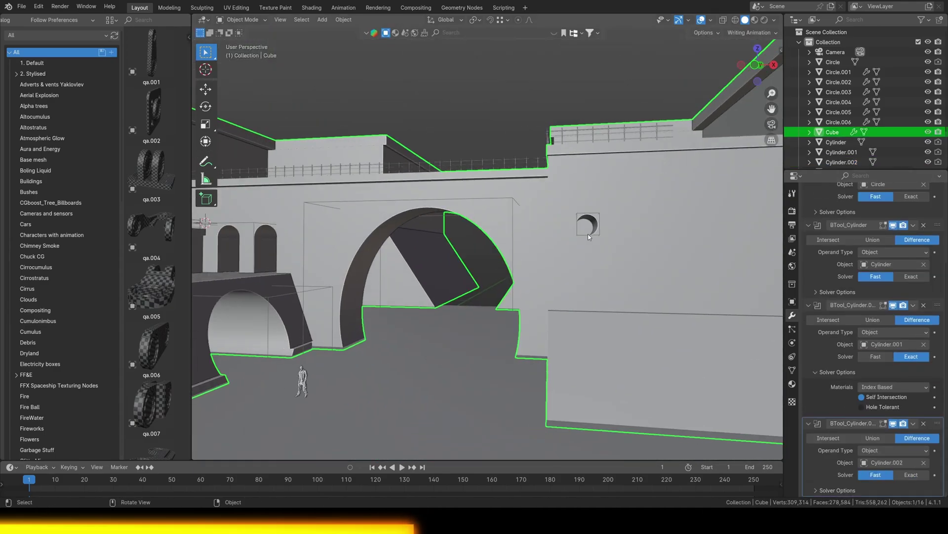
key("g")
left_click(455, 306)
left_click(507, 19)
left_click(494, 99)
key("r")
key("z")
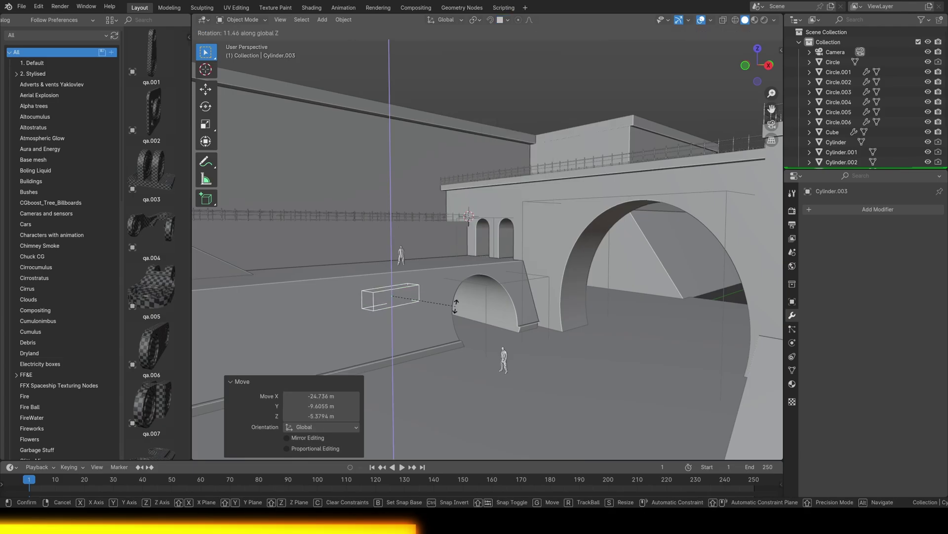
left_click(455, 306)
Step: Move the new cylinder along Y and X into the long left wall
key("g")
key("y")
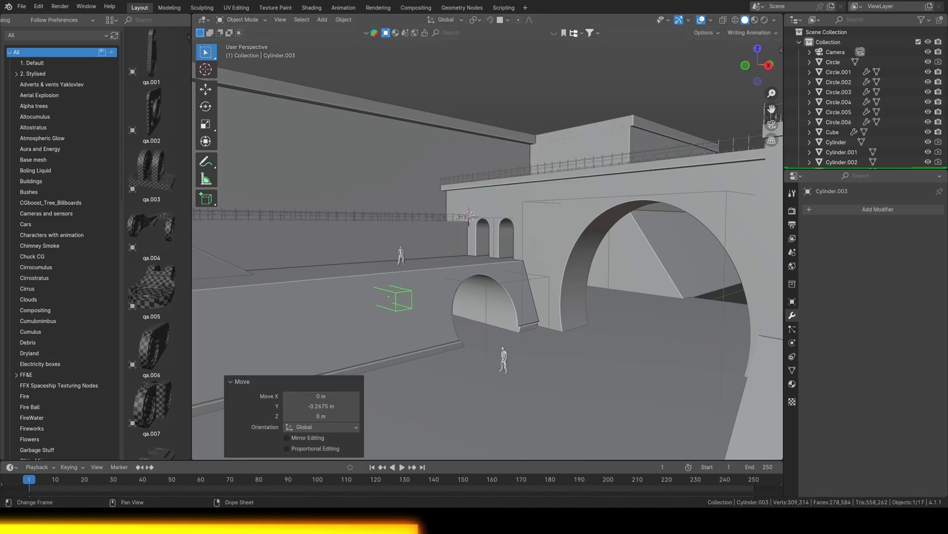
key("KP_0")
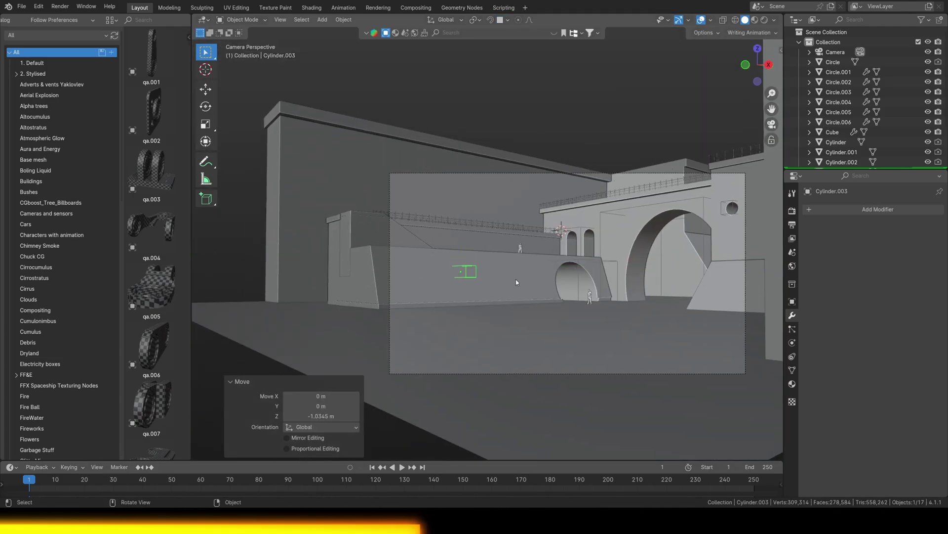
left_click(503, 282, "shift")
scroll(502, 283, "up", 1)
left_click(452, 283)
key("g")
key("x")
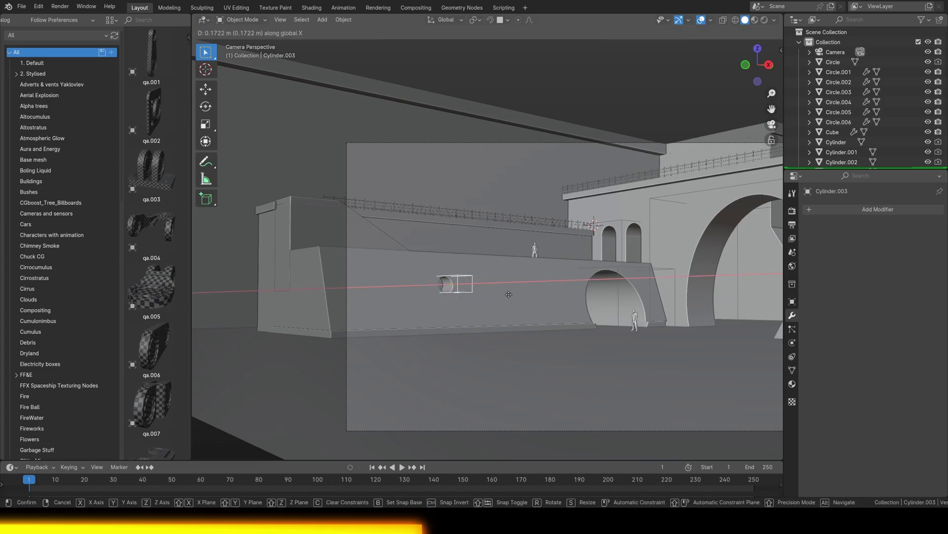
left_click(506, 298)
Step: Duplicate the cylinder along Y for a second hole and add the wall to the selection
key("shift+d")
key("y")
left_click(475, 301)
middle_click_drag(499, 328, 463, 309, "shift")
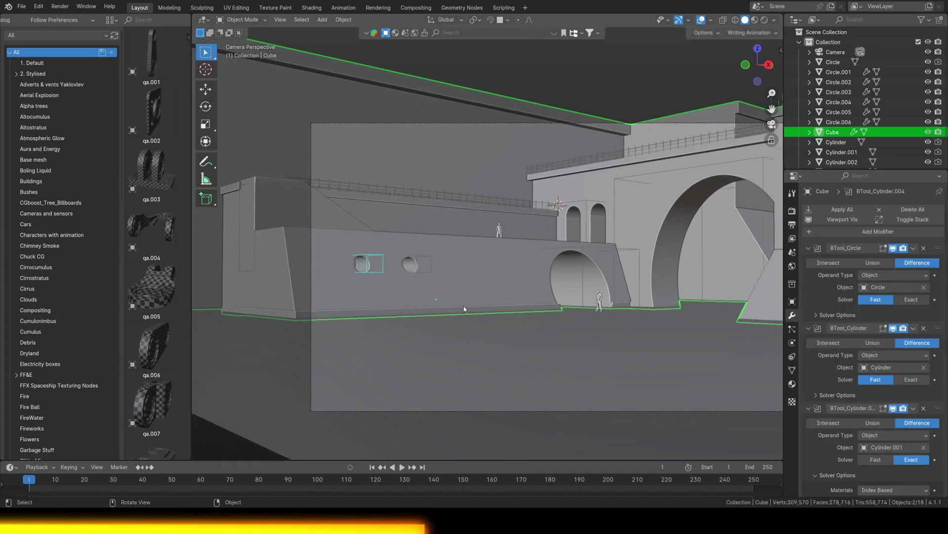
scroll(463, 309, "up", 2)
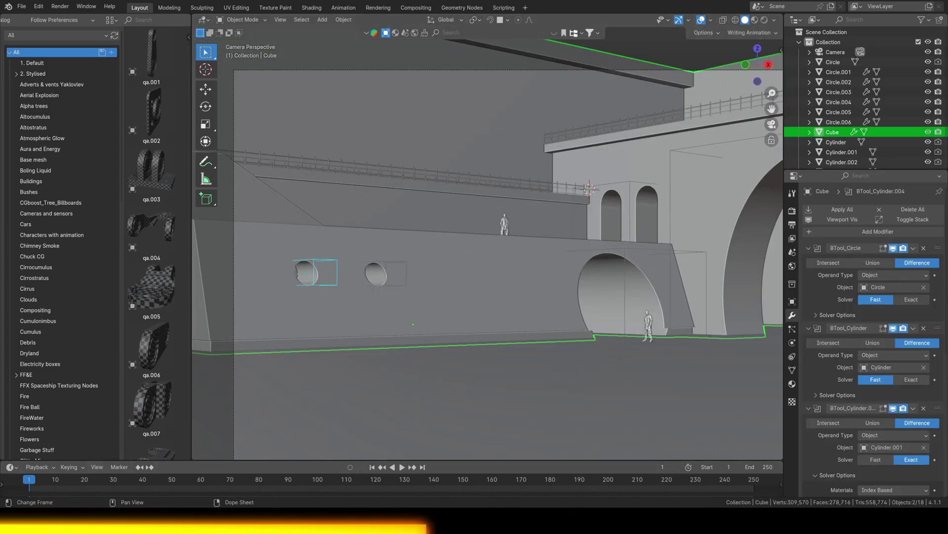
Step: Search the asset library for 'boat', save, and switch to the Shading workspace
left_click(538, 36)
type("boatn")
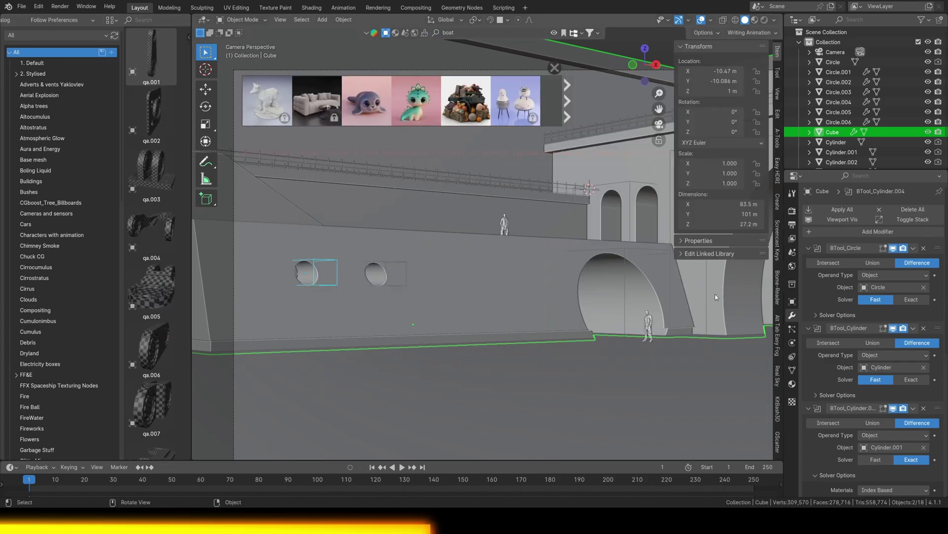
type("n")
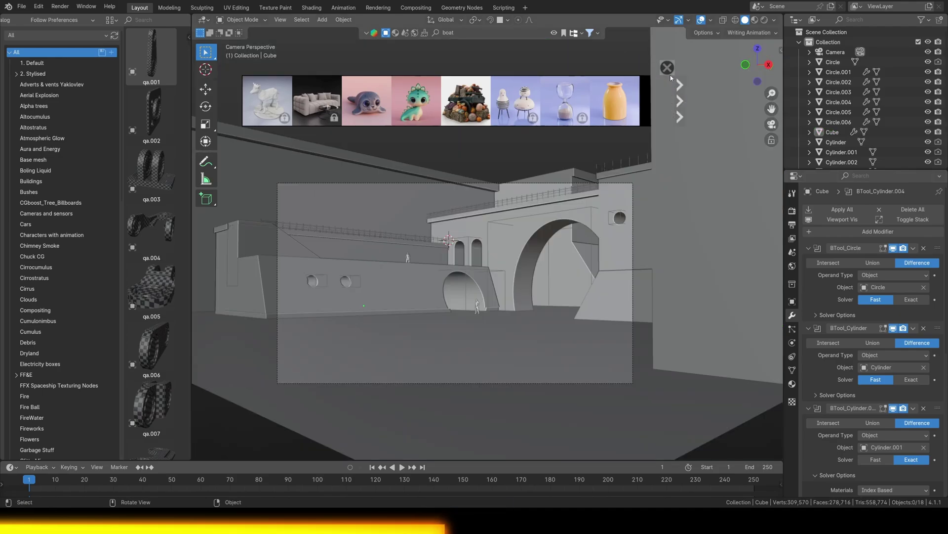
key("ctrl+s")
left_click(311, 7)
Step: Purge all unused data from the file via F3 search
scroll(488, 202, "up", 5)
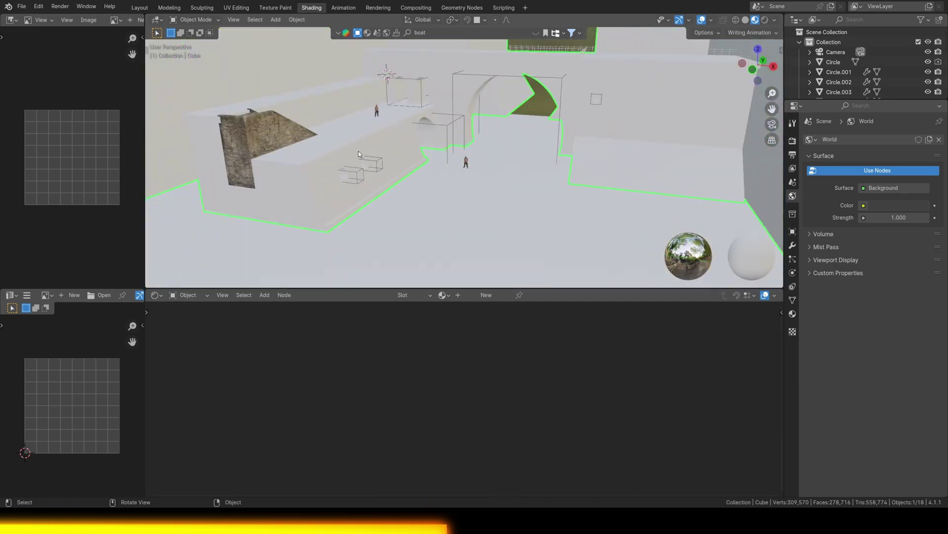
key("F3")
type("purge")
key("Return")
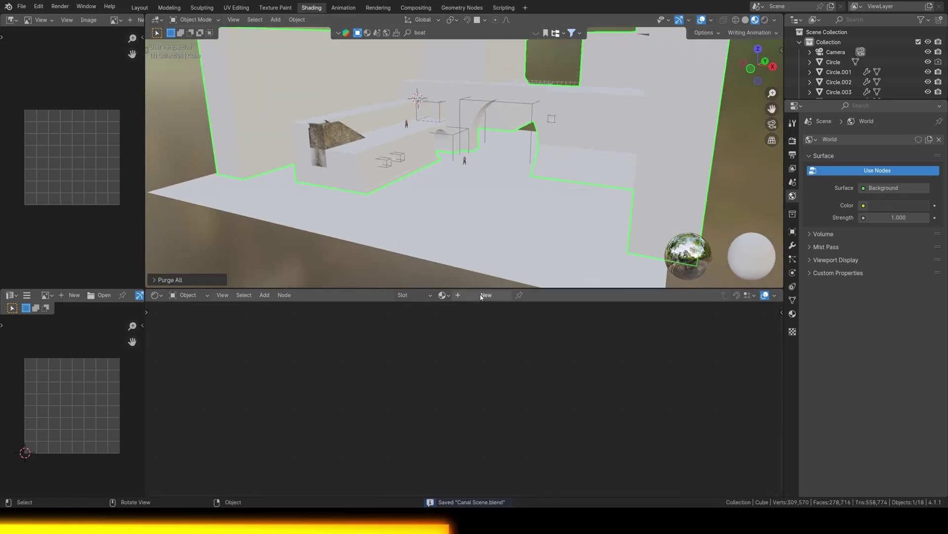
Step: Give the wall a new material with a mapped TexturesCom_ConcreteBunker0255_1_S.jpg image texture from imperfections
left_click(481, 295)
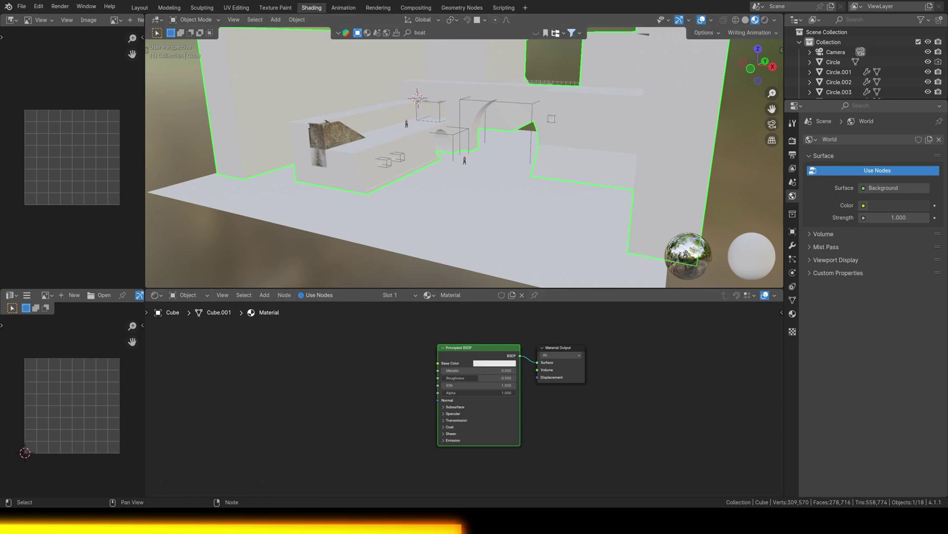
key("ctrl+t")
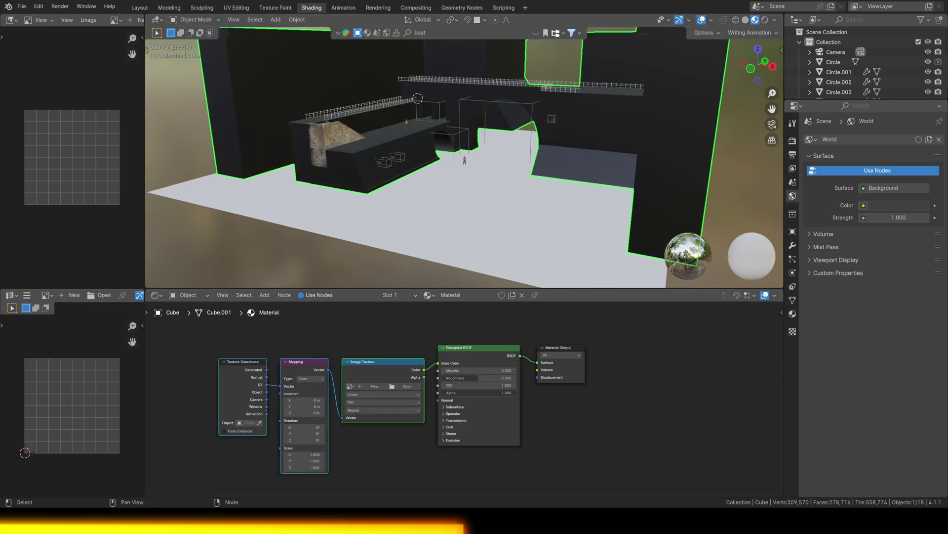
key("alt+o")
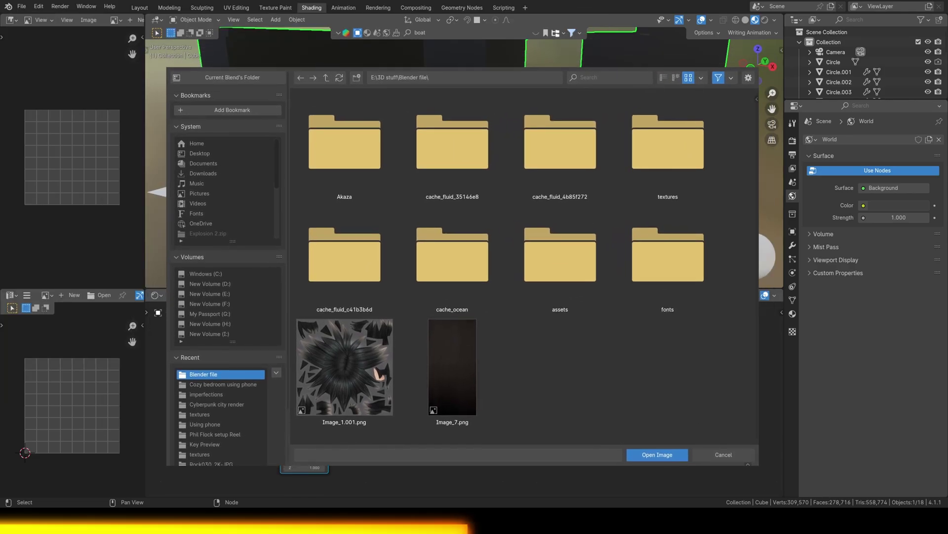
left_click(223, 383)
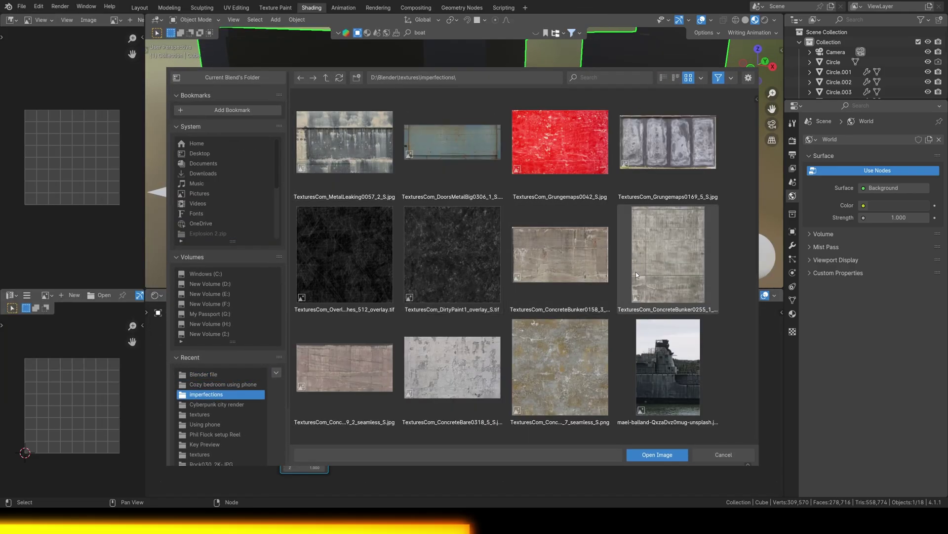
left_click(636, 275)
double_click(636, 275)
key("Tab")
Step: UV-unwrap all the wall geometry with cube projection
key("a")
key("u")
left_click(632, 265)
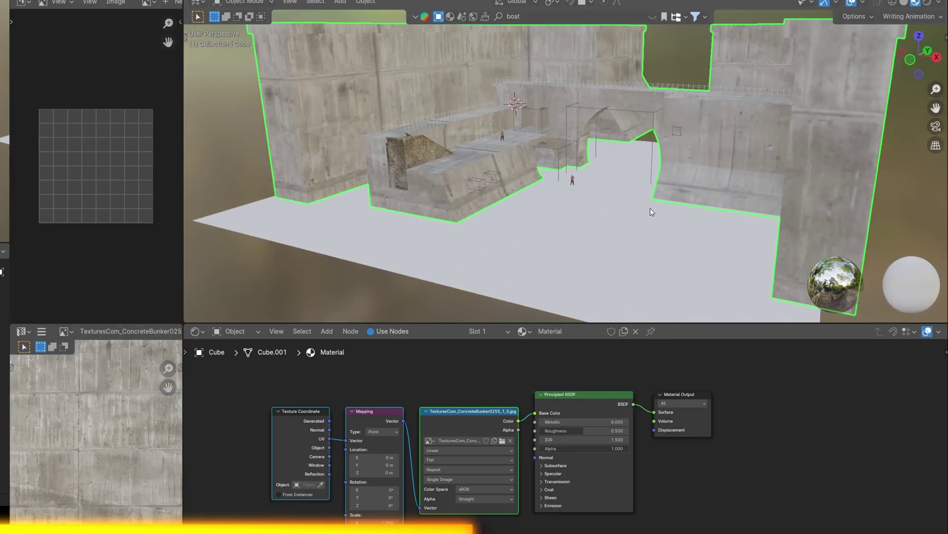
scroll(361, 436, "down", 3)
Step: Duplicate the concrete Image Texture node twice for additional concrete images
left_click_drag(365, 405, 373, 368)
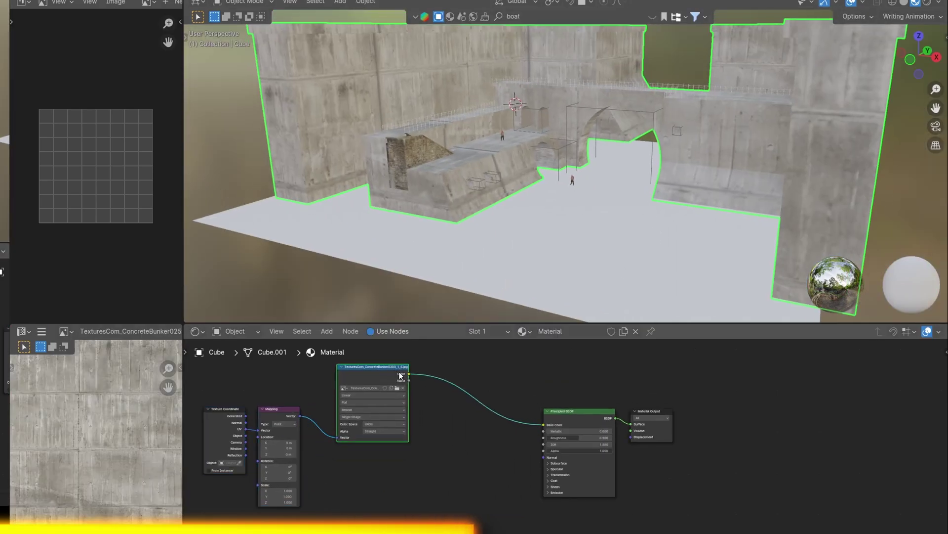
key("shift+d")
left_click(474, 430)
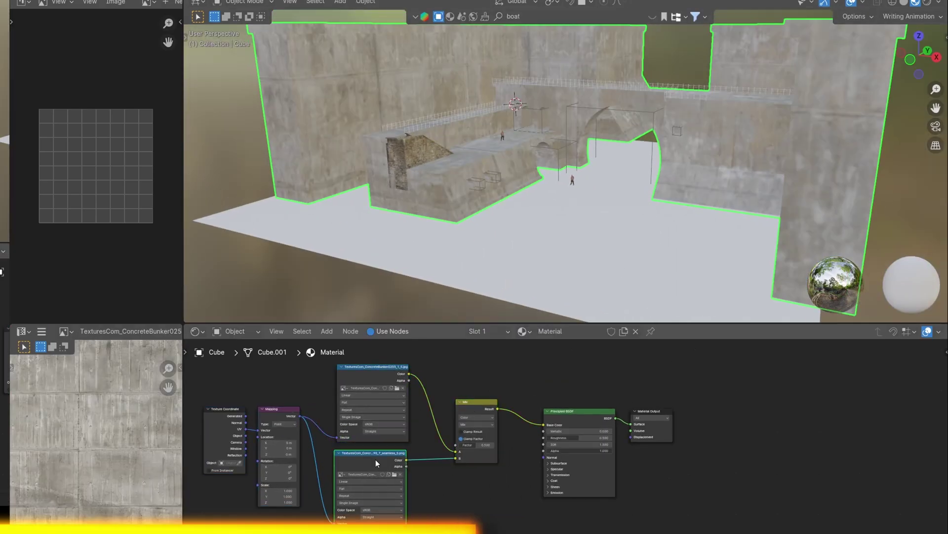
key("shift+d")
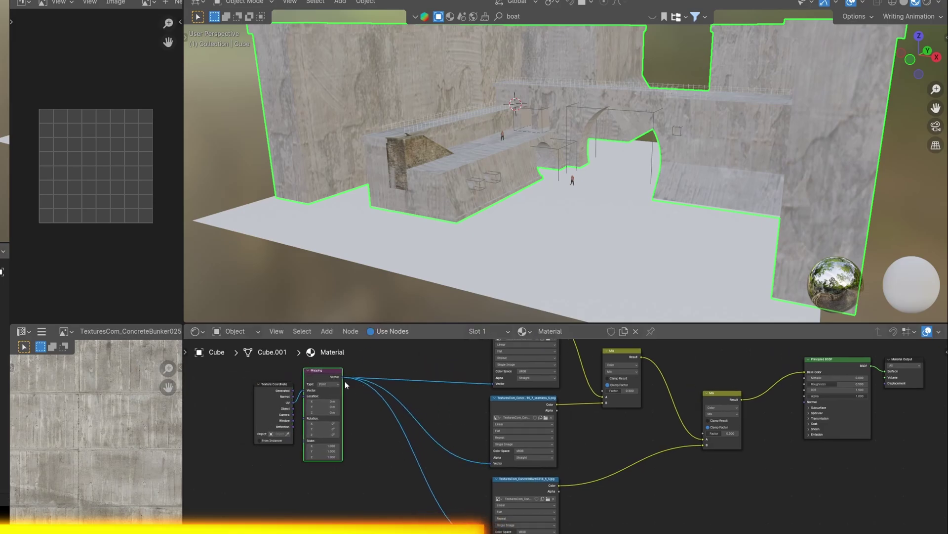
Step: Duplicate the Mapping node and wire the copy into the new texture chain
left_click_drag(345, 381, 395, 378)
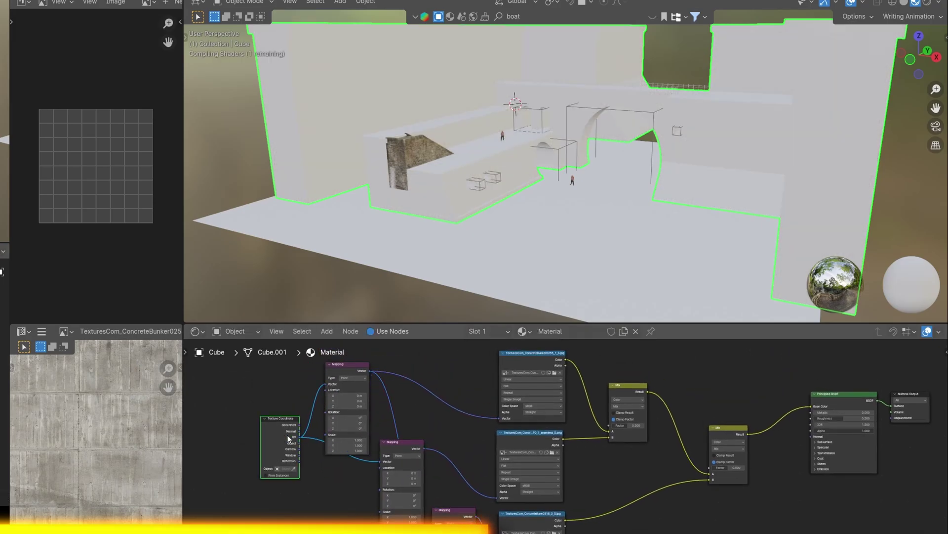
scroll(425, 467, "down", 2)
key("shift+d")
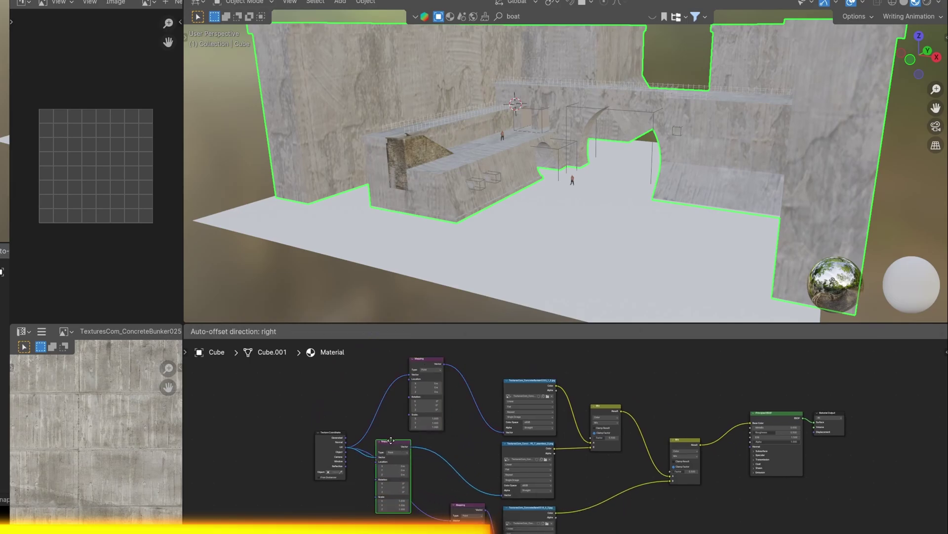
left_click(437, 486)
scroll(540, 472, "up", 2)
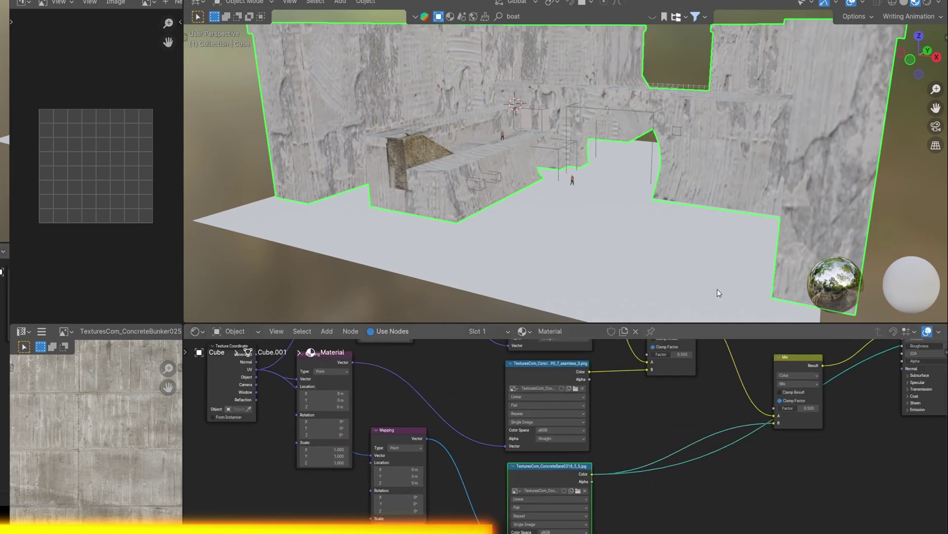
scroll(482, 476, "up", 2)
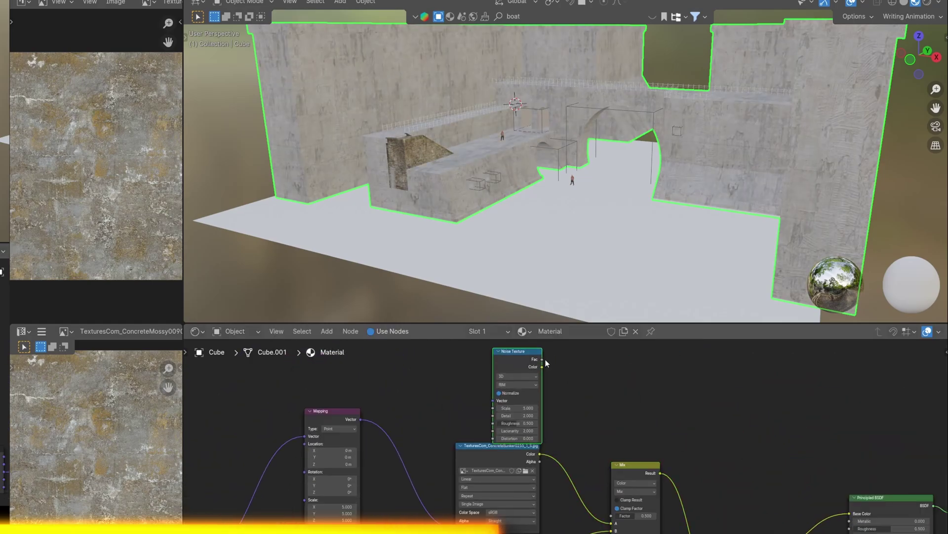
Step: Raise noise scale to about 21, tweak the Color Ramp, add concrete bump, rotate the mapping
left_click_drag(577, 398, 607, 396)
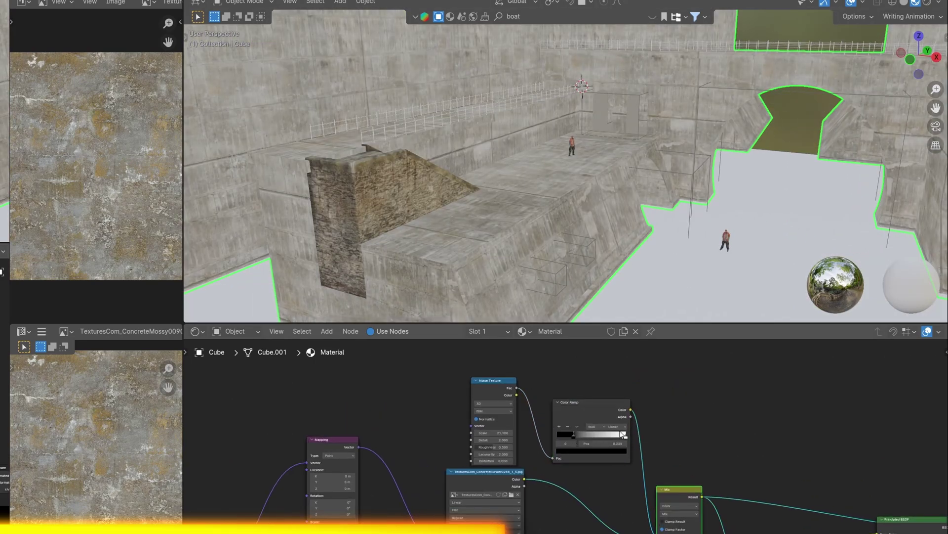
left_click_drag(583, 435, 581, 429)
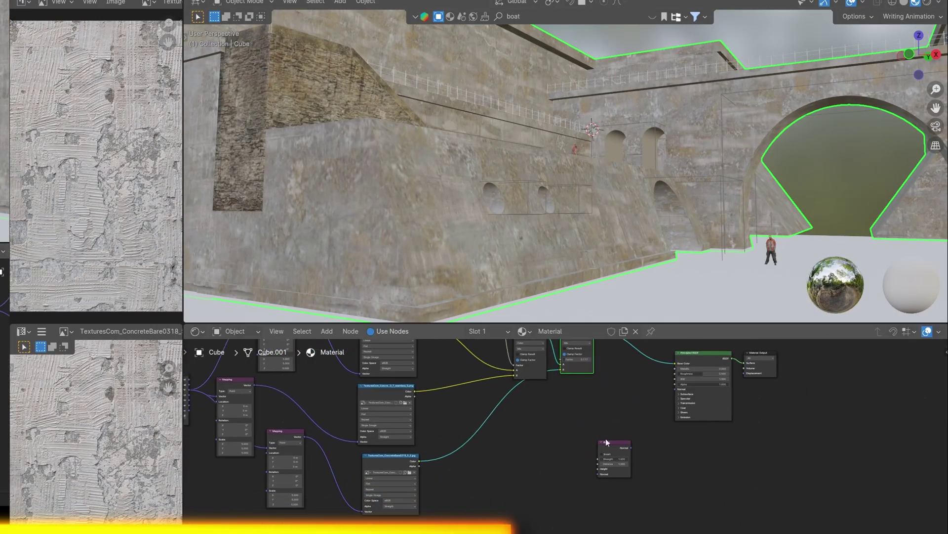
left_click_drag(380, 462, 606, 473)
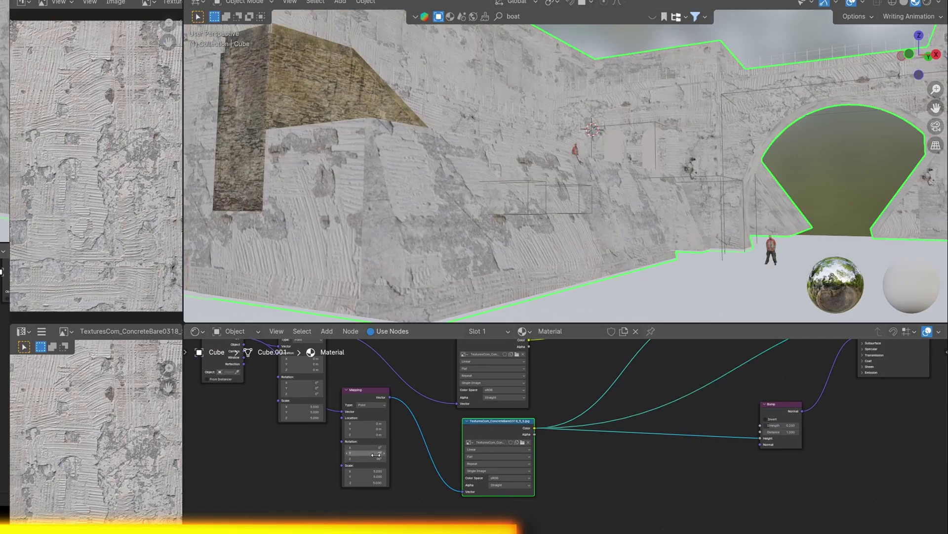
left_click_drag(376, 454, 395, 454)
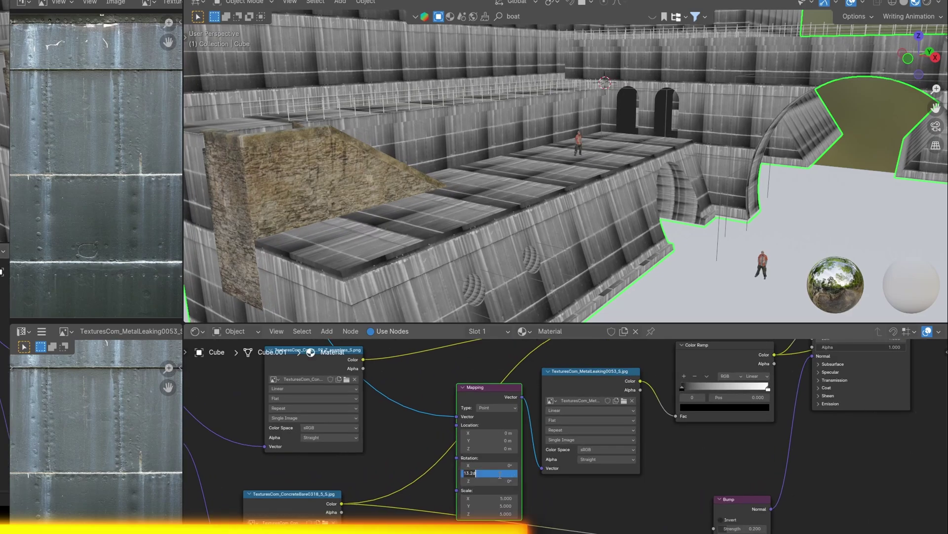
Step: Confirm the mapping rotation and invert the metal Color Ramp by moving its stop to 1.0
key("Return")
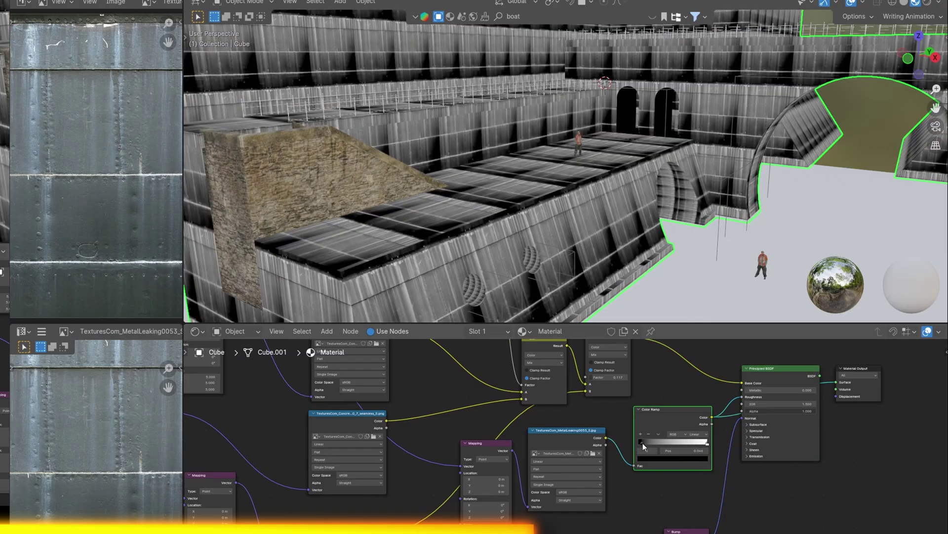
left_click_drag(643, 443, 648, 442)
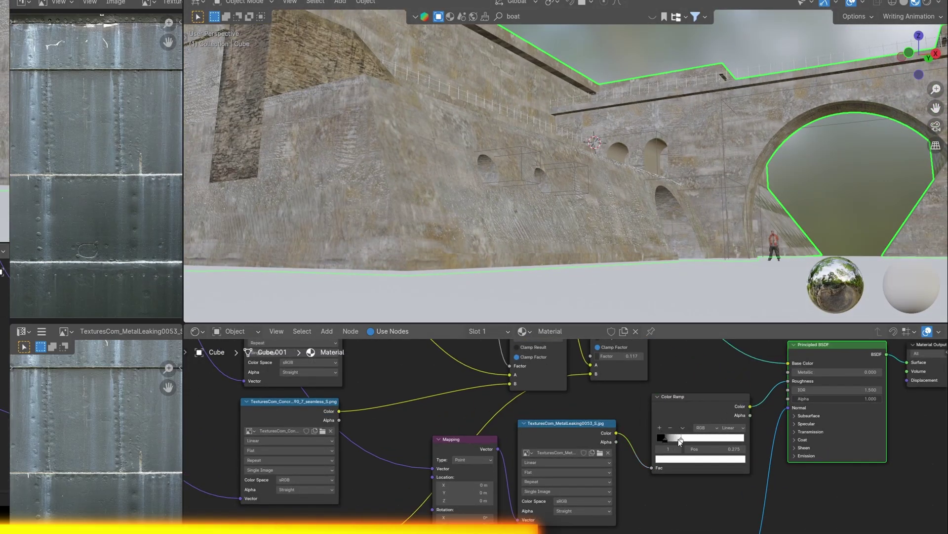
left_click_drag(657, 439, 743, 438)
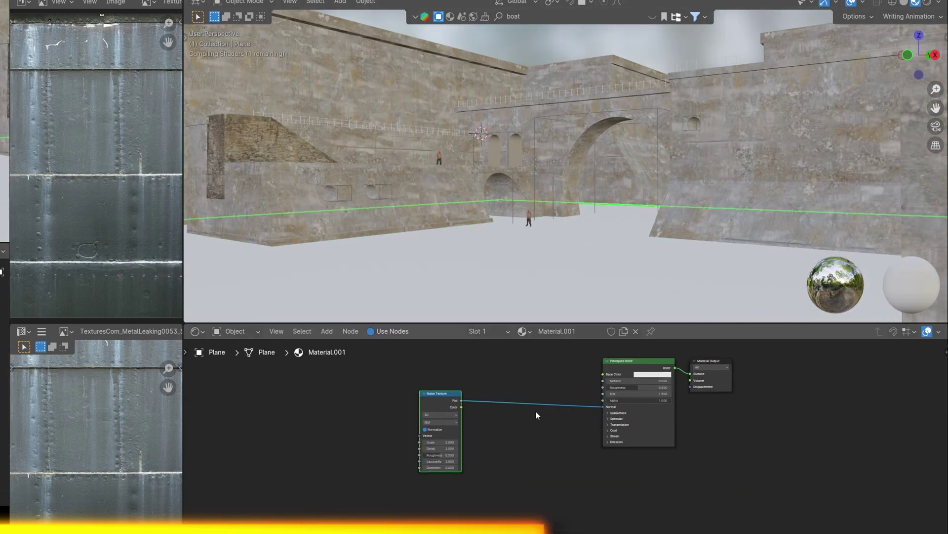
Step: Give the water plane roughness 0 and a finer noise bump (Scale 29.8, Detail 4)
type("0")
key("Return")
scroll(443, 428, "up", 2)
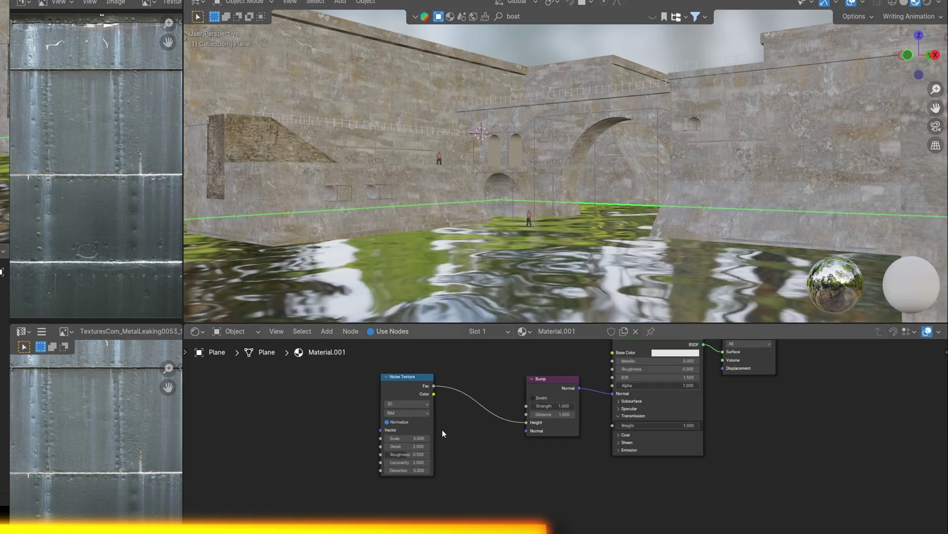
mouse_move(482, 439)
left_mouse_down()
mouse_move(499, 438)
mouse_move(490, 449)
left_mouse_up()
key("KP_0")
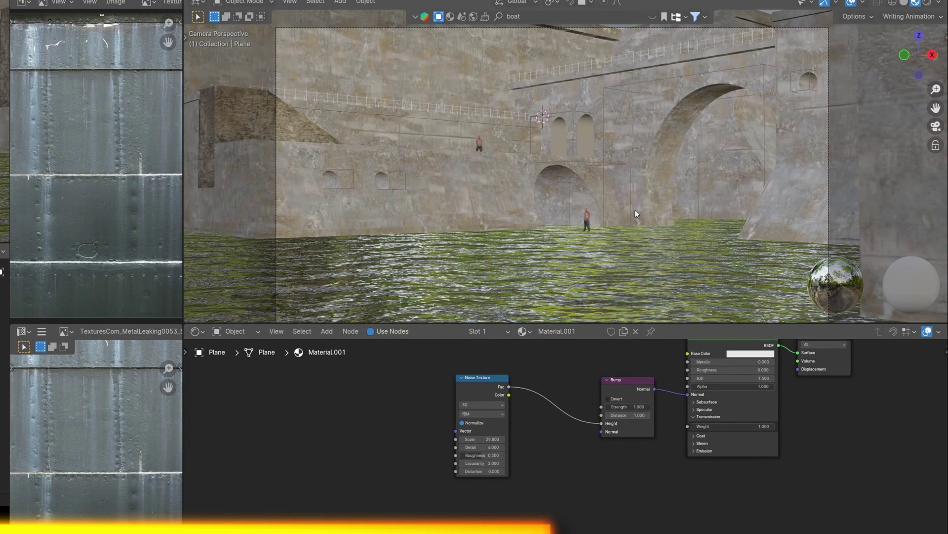
Step: Load the saved HDRI folder in Easy HDRI and apply the rotated kloppenheim pure-sky HDRI
key("n")
left_click(919, 77)
left_click(922, 106)
left_click(863, 101)
scroll(831, 171, "down", 5)
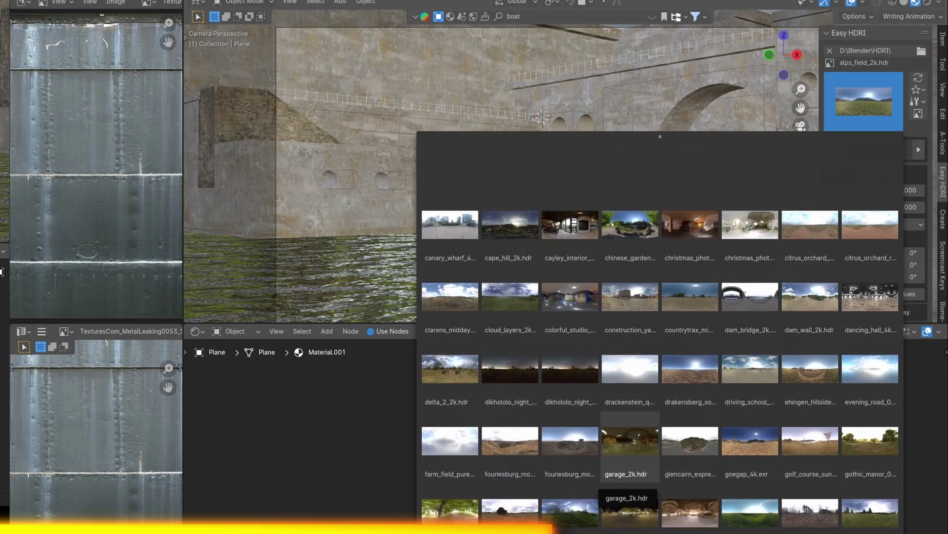
scroll(830, 171, "down", 3)
scroll(831, 171, "down", 3)
scroll(660, 345, "down", 3)
left_click(509, 356)
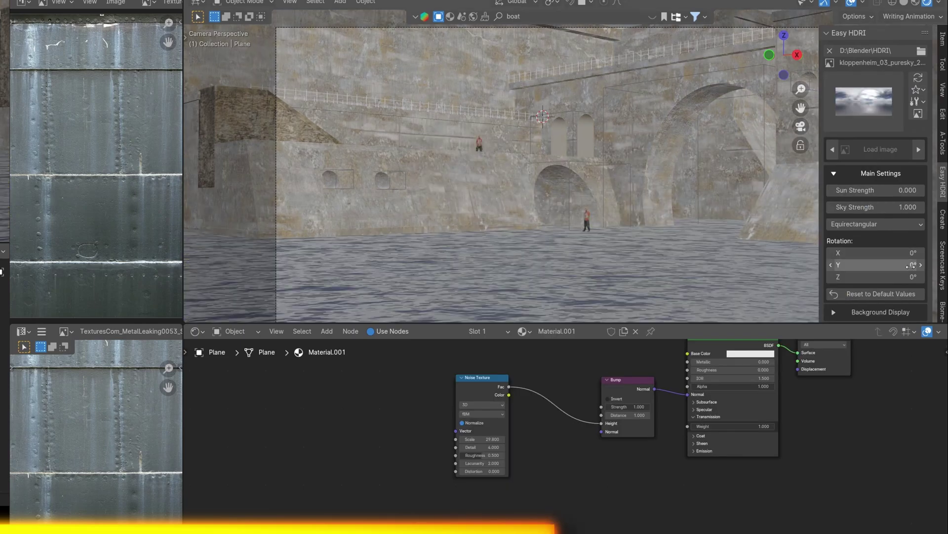
left_click_drag(876, 277, 840, 276)
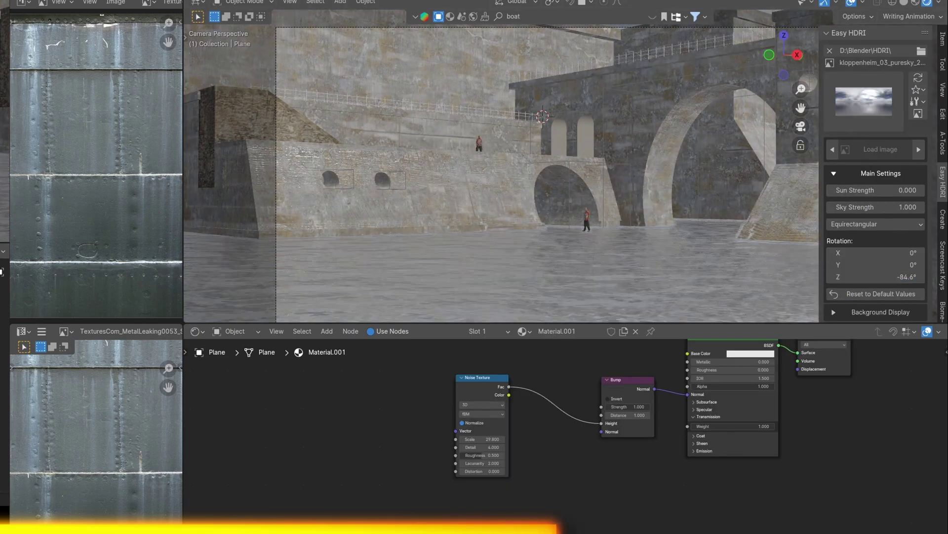
Step: Try the cape_hill_2k.hdr and dam_bridge_2k.hdr skies, rotating each
left_click(865, 101)
left_click(510, 308)
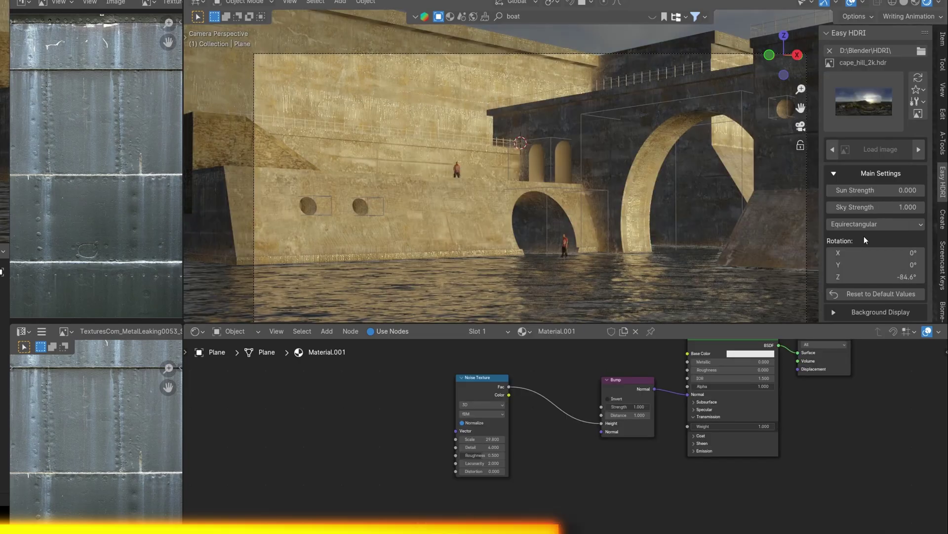
left_click_drag(876, 277, 840, 276)
left_click(864, 101)
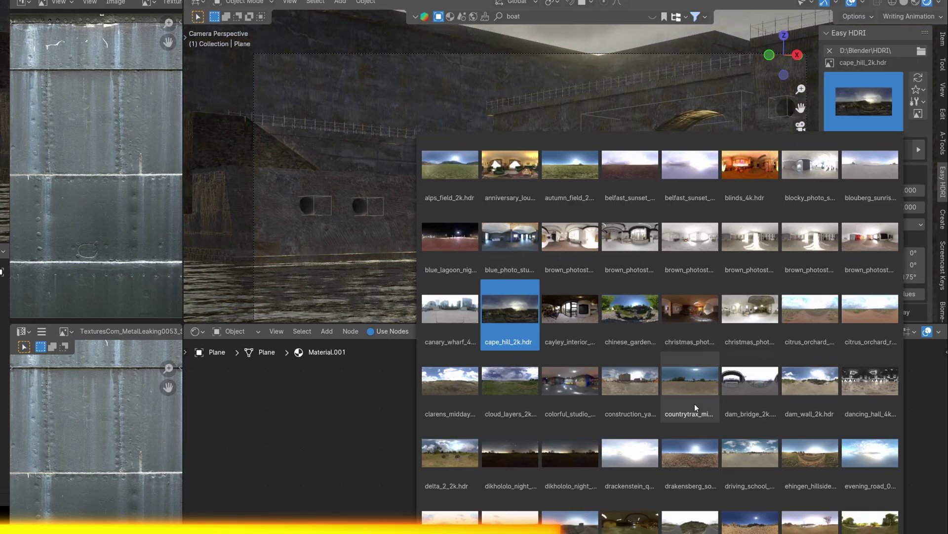
left_click(695, 404)
left_click_drag(875, 277, 904, 277)
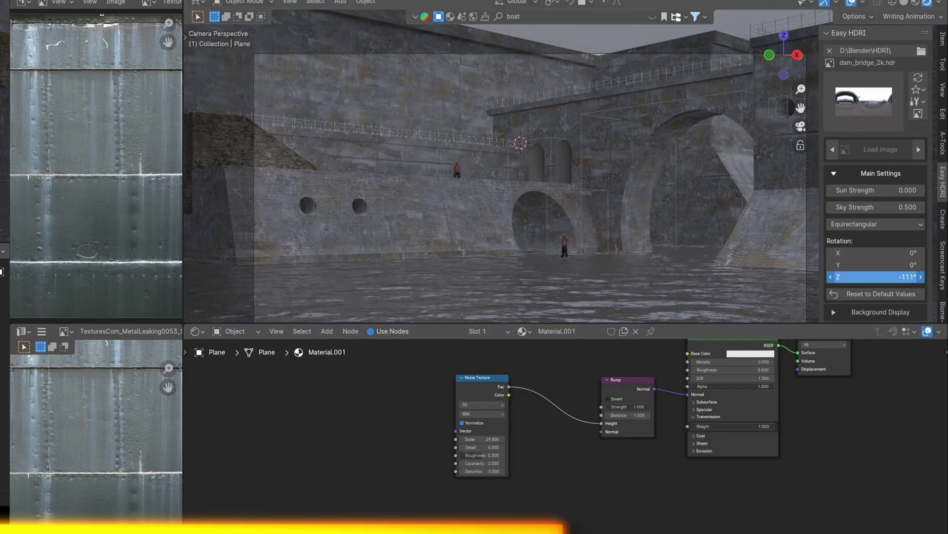
Step: Try the glencairn_expressway_2k.hdr and fouriesburg lookout skies, rotating the fouriesburg sky
left_click(865, 102)
scroll(752, 413, "down", 2)
left_click(752, 504)
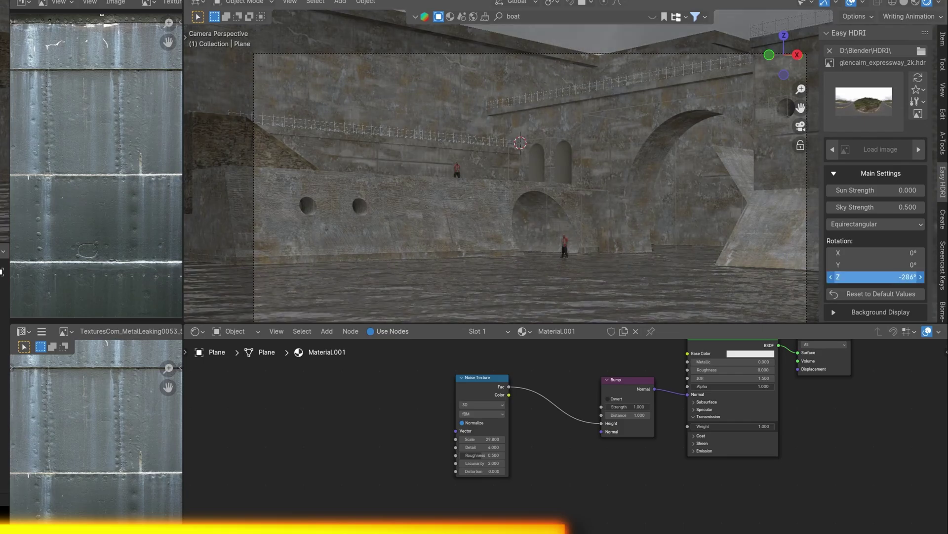
left_click(864, 101)
scroll(690, 444, "down", 1)
left_click(690, 491)
left_click_drag(875, 276, 840, 276)
Step: Switch back to the kloppenheim pure-sky HDRI and rotate it
left_click(864, 101)
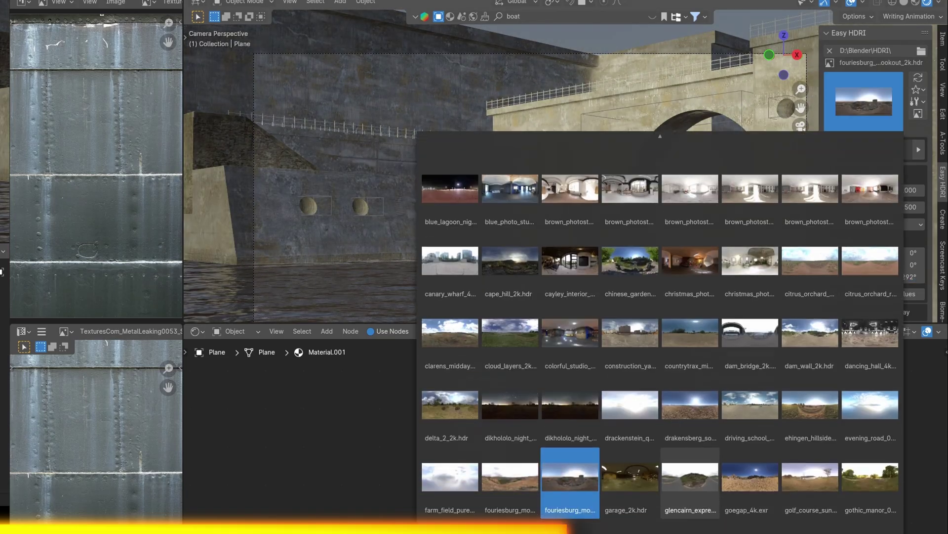
scroll(639, 393, "down", 3)
scroll(638, 393, "down", 1)
scroll(638, 393, "down", 1)
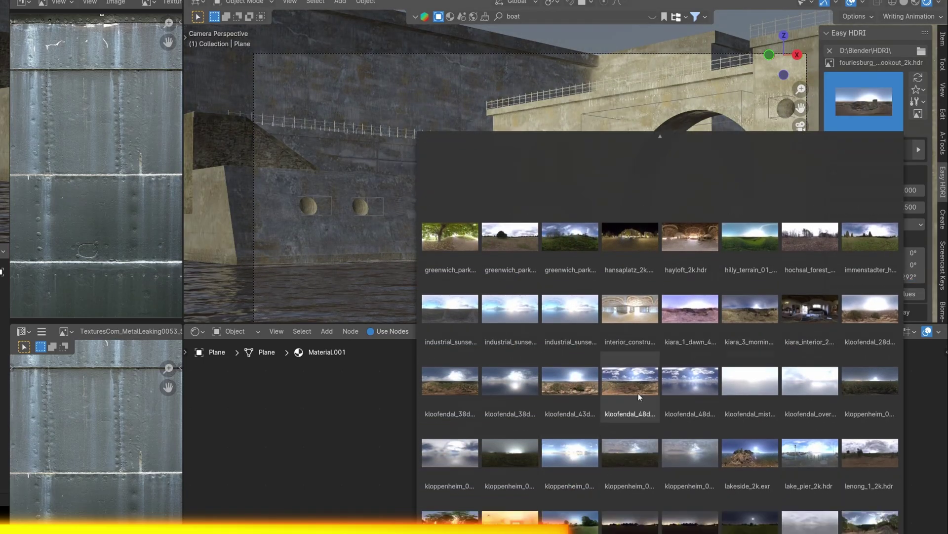
left_click(456, 467)
mouse_move(874, 277)
left_mouse_down()
mouse_move(884, 276)
mouse_move(839, 277)
left_mouse_up()
Step: Choose the lenong_1_2k.hdr sky and rotate it to -133°
left_click(875, 111)
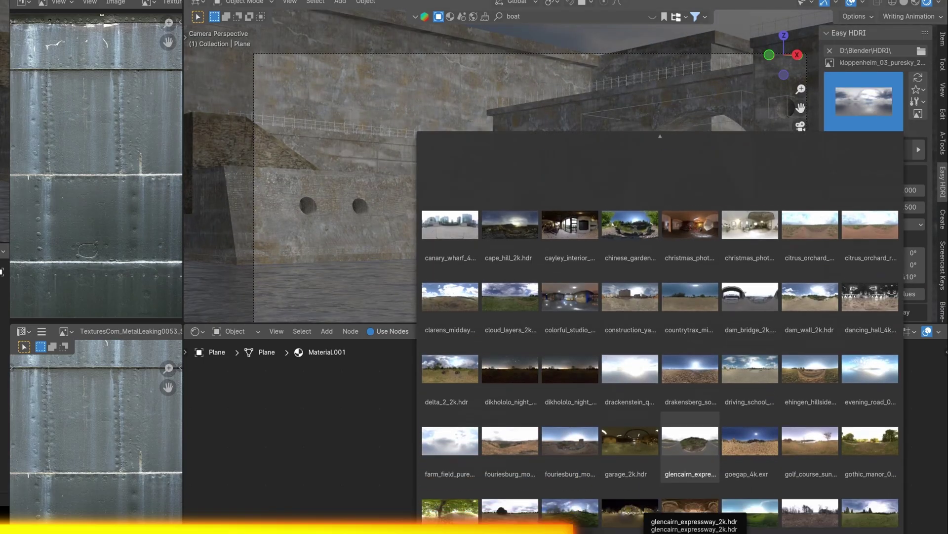
scroll(691, 346, "down", 3)
scroll(749, 337, "down", 3)
left_click(870, 385)
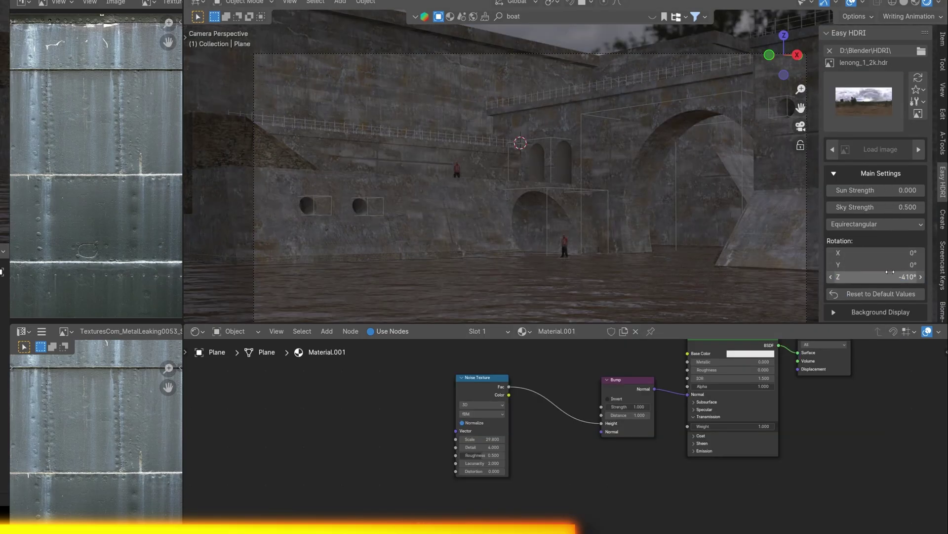
left_click_drag(874, 276, 845, 276)
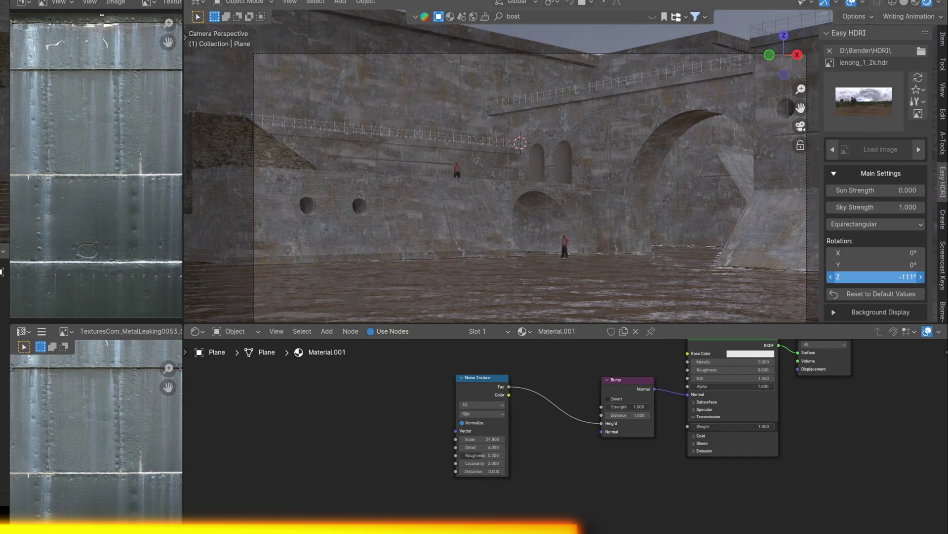
mouse_move(593, 198)
middle_mouse_down()
mouse_move(704, 196)
mouse_move(524, 174)
middle_mouse_up()
key("shift+a")
Step: Add a Sun light and rotate it about the Z axis, checking through the camera
left_click(581, 331)
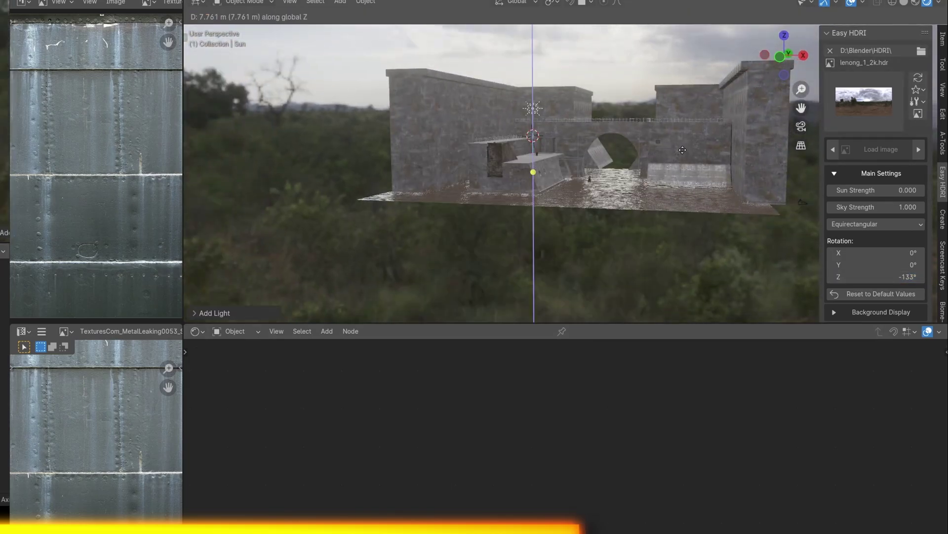
key("r")
key("x")
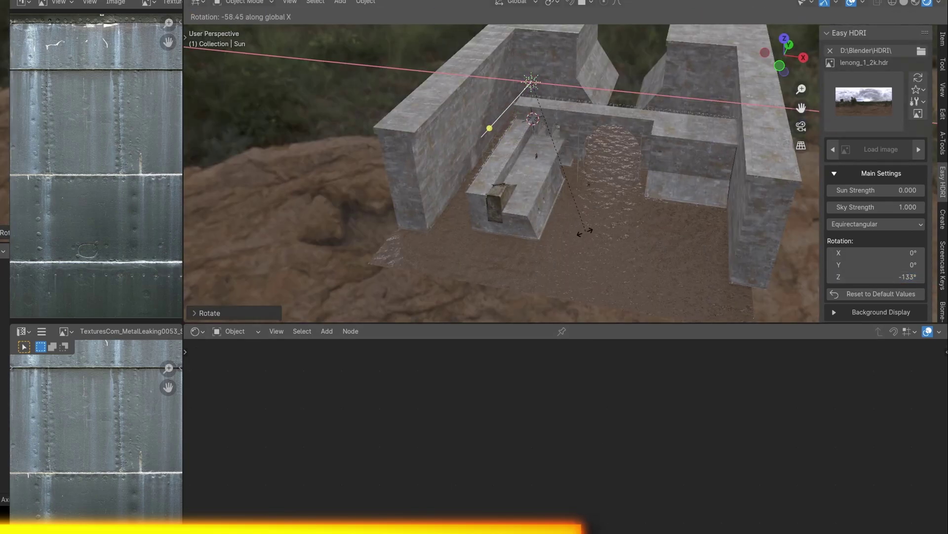
key("z")
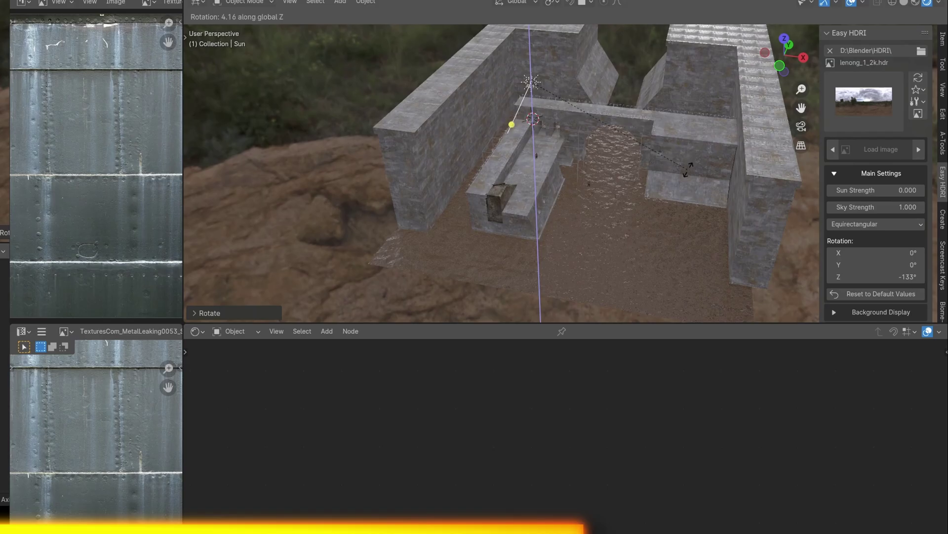
left_click(635, 183)
key("KP_0")
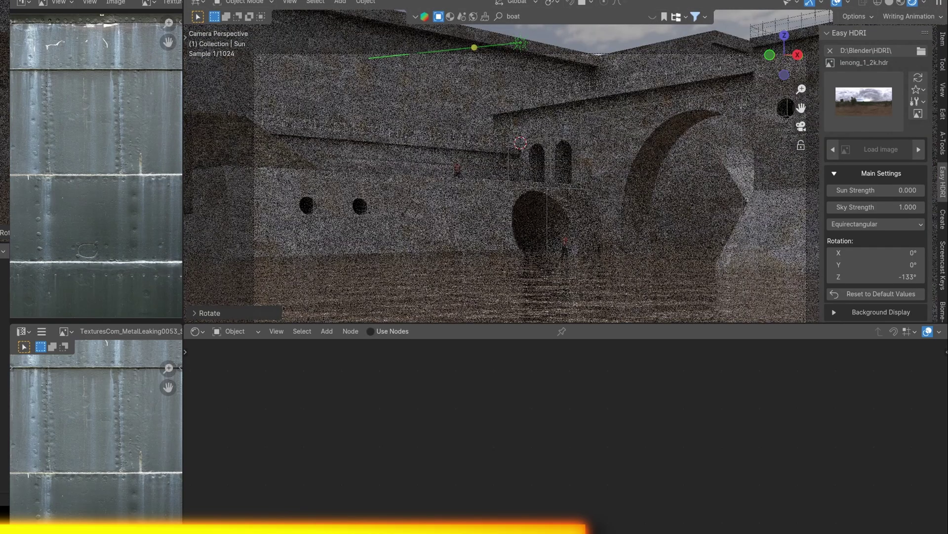
key("r")
key("z")
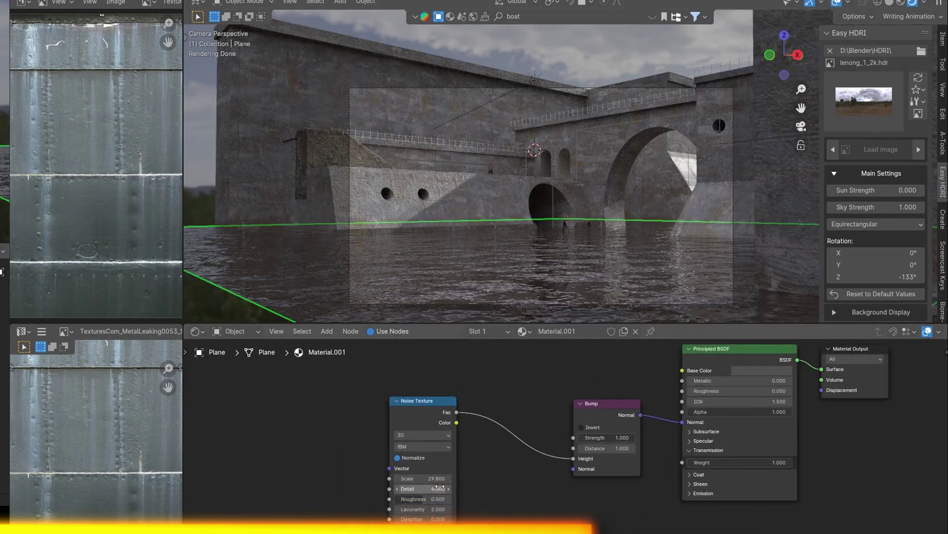
Step: Lower the water noise Detail to 3, edit its Lacunarity, and select the concrete wall
left_click(398, 489)
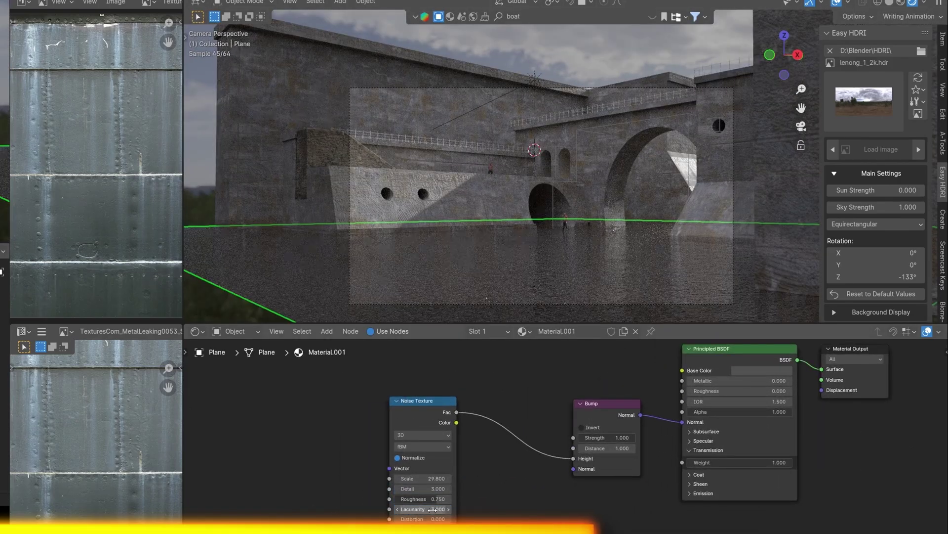
double_click(433, 509)
type("1.0.5")
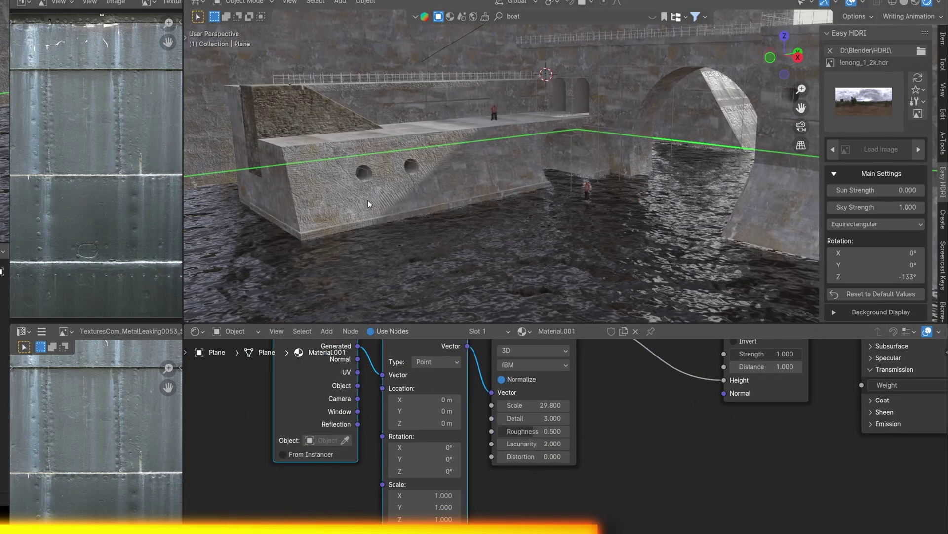
left_click(368, 199)
Step: Duplicate the ConcreteBare texture node and place the copy
left_click(385, 441)
key("shift+d")
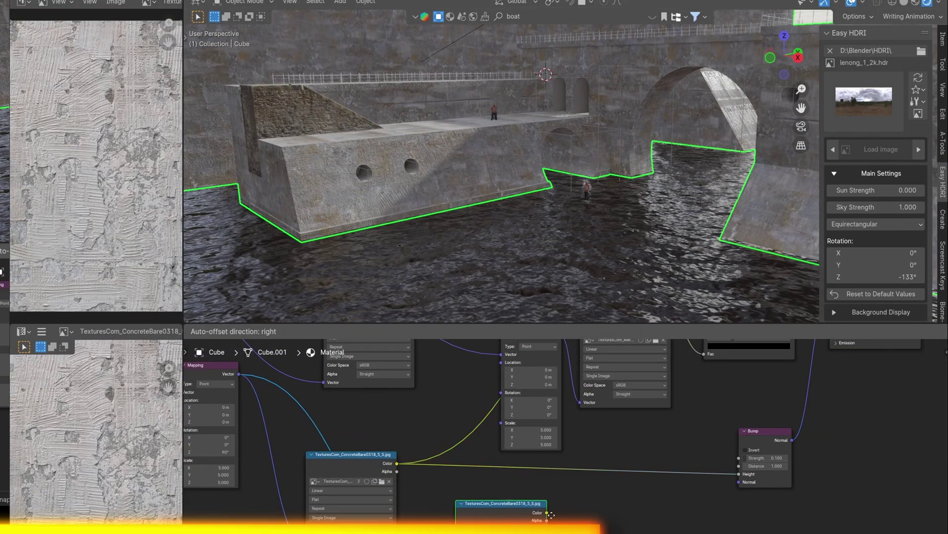
left_click(553, 518)
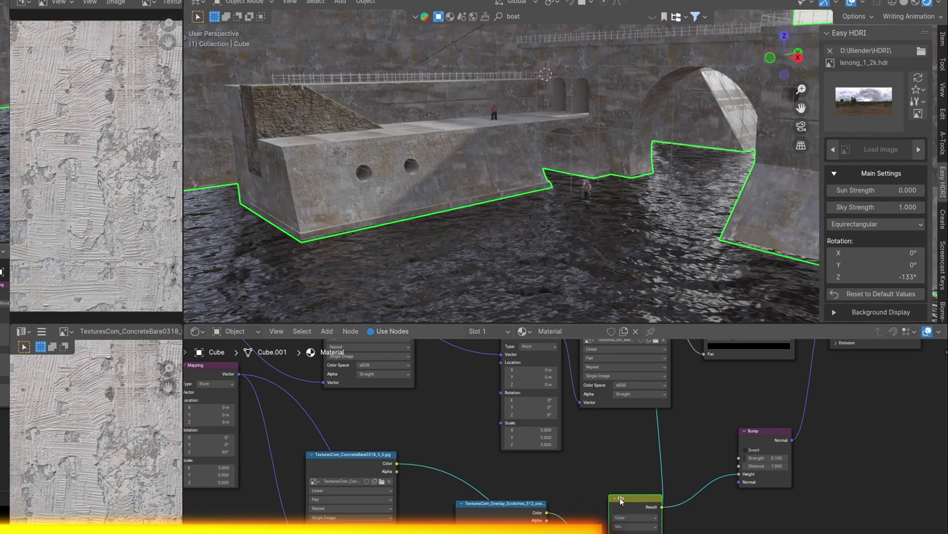
scroll(621, 497, "down", 3)
scroll(603, 435, "up", 2)
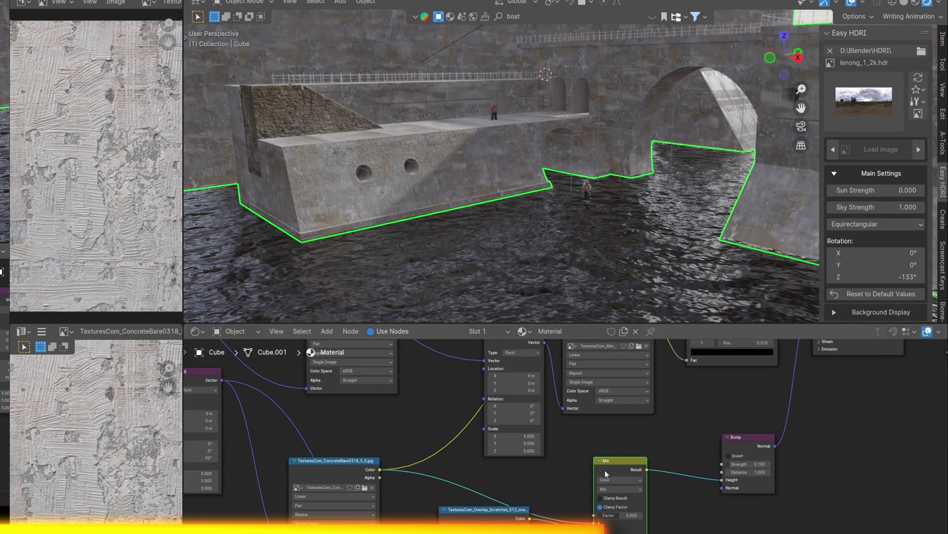
scroll(605, 469, "up", 2)
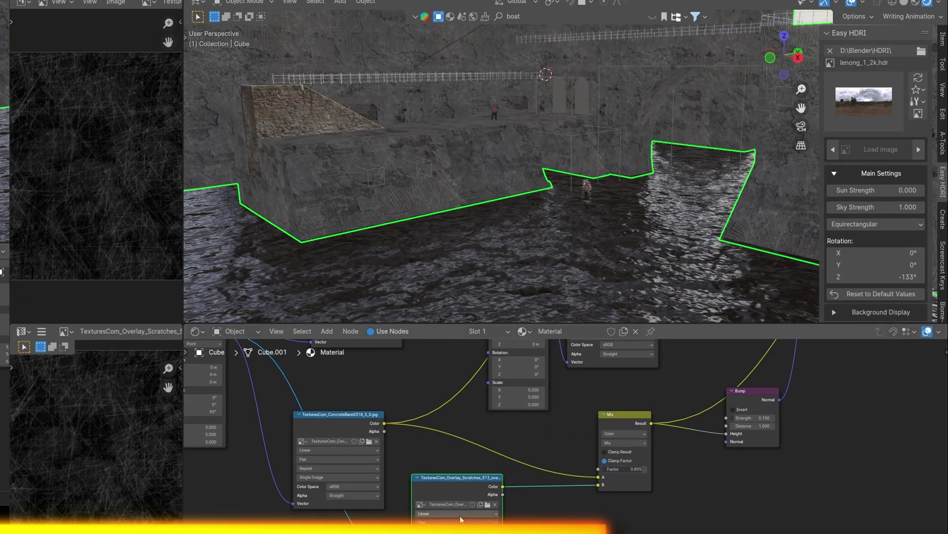
scroll(593, 426, "down", 2)
scroll(573, 457, "up", 2)
Step: Lower the scratch Mix Factor to 0.847 and preview ConcreteBare through the camera
left_click_drag(642, 457, 630, 456)
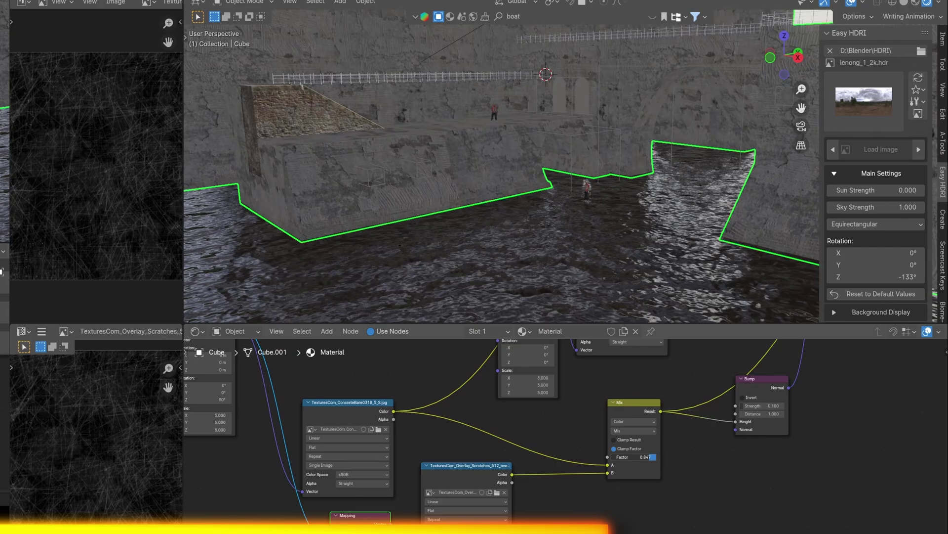
left_click(348, 490)
scroll(627, 435, "down", 3)
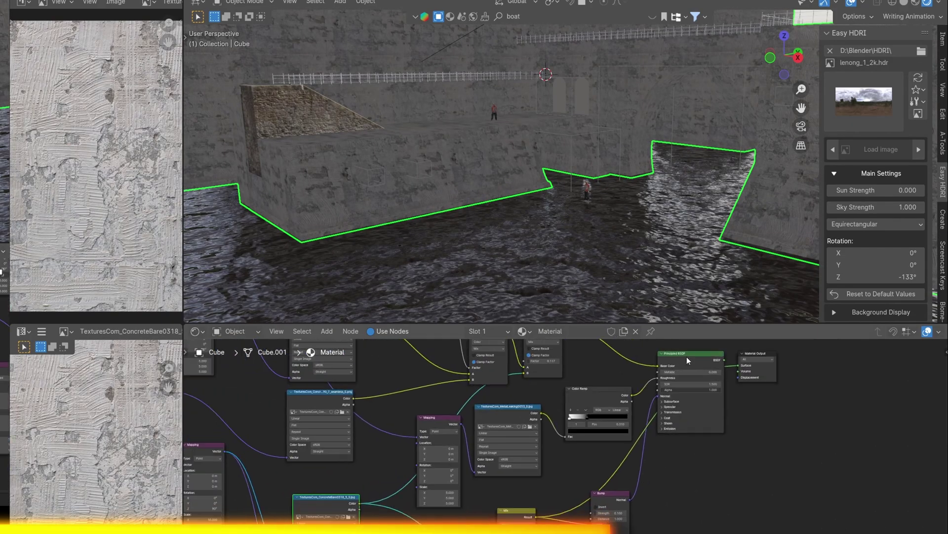
key("KP_0")
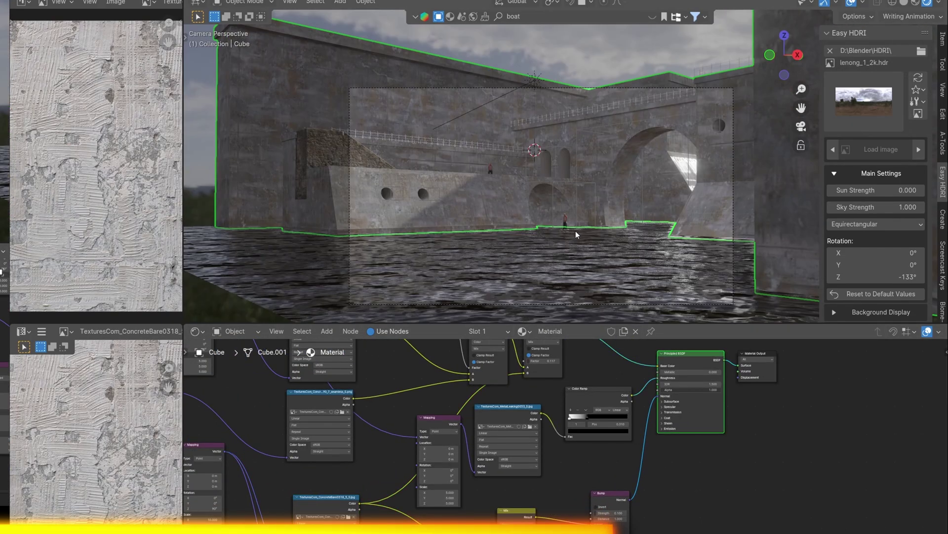
scroll(576, 231, "up", 2)
Step: Add a Hue/Saturation/Value node after the Mix with Value 0.5 to darken the walls
key("shift+a")
type("hue")
key("Return")
left_click(611, 445)
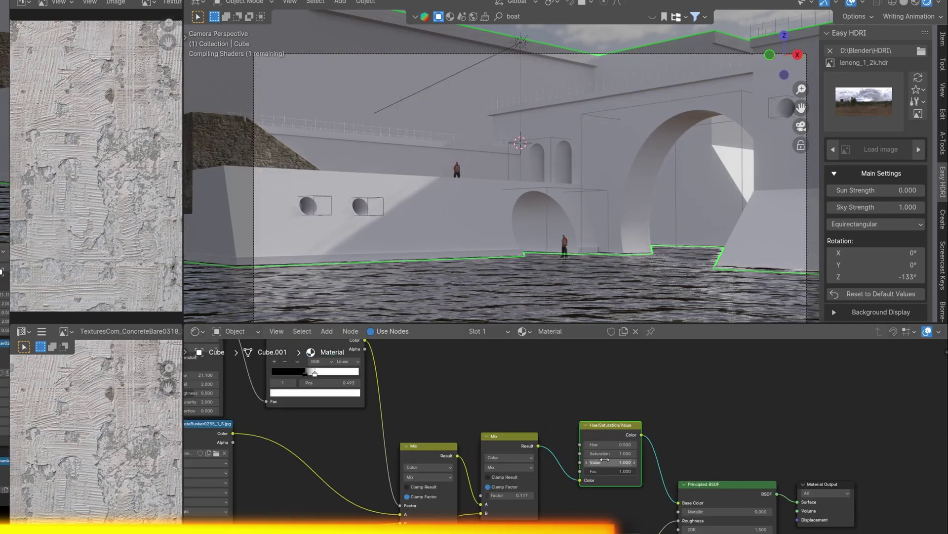
double_click(611, 462)
type("0.5")
key("Return")
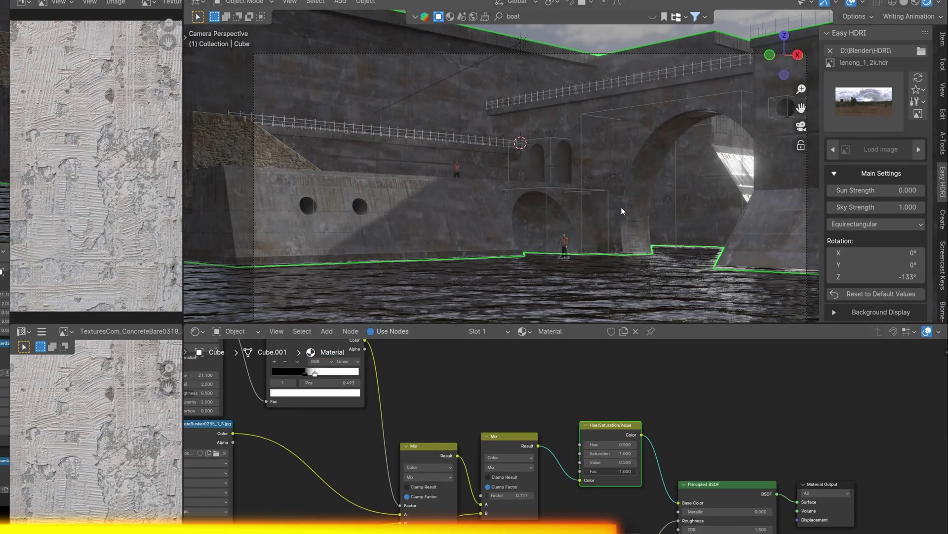
Step: Reframe the node tree and move the Bump node up and left
scroll(621, 207, "down", 5)
middle_click_drag(600, 509, 581, 408)
scroll(581, 408, "down", 3)
scroll(579, 197, "up", 5)
right_click(588, 194)
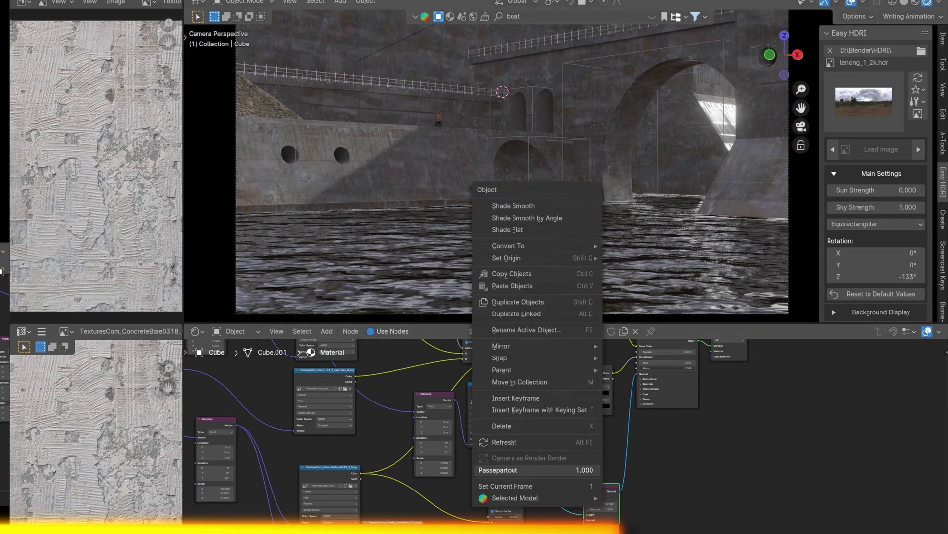
key("Escape")
scroll(598, 495, "up", 1)
middle_click_drag(568, 524, 554, 479)
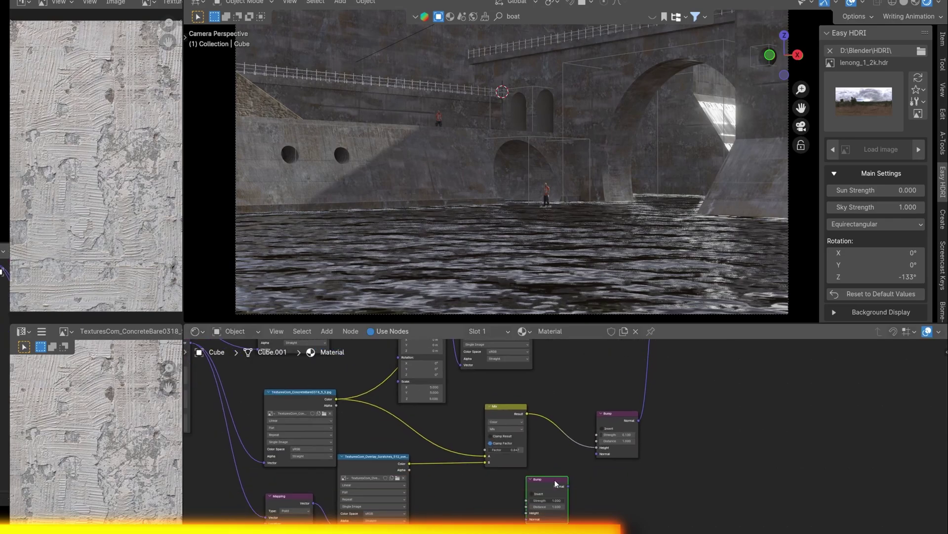
left_click_drag(614, 419, 592, 395)
Step: Duplicate the Overlay Scratches node as BrickWall and mix it into Bump Height at 0.500
left_click(366, 460)
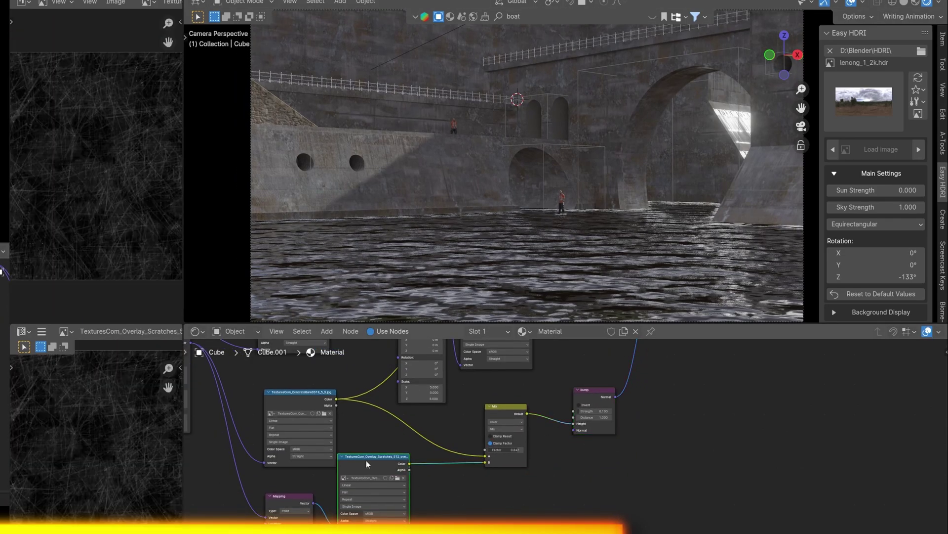
key("shift+d")
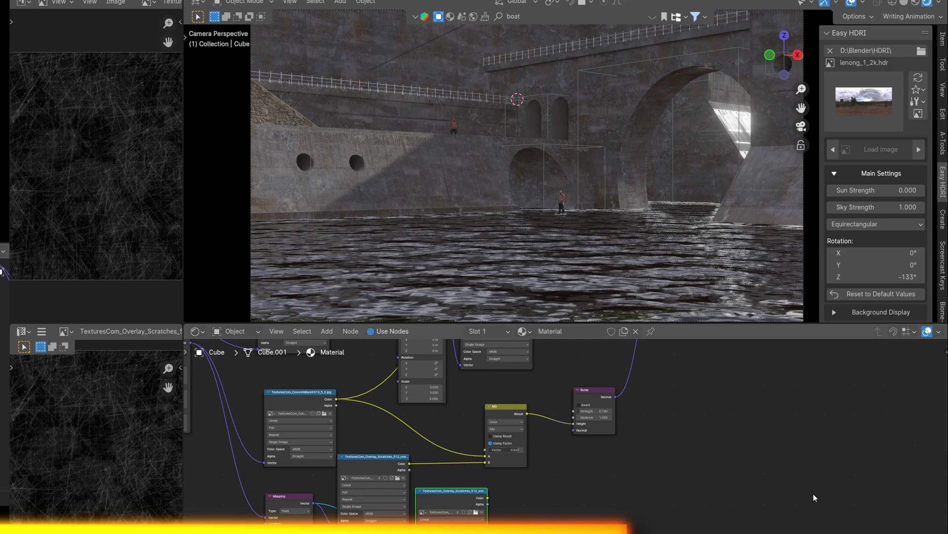
right_click_drag(489, 496, 509, 444, "ctrl+shift")
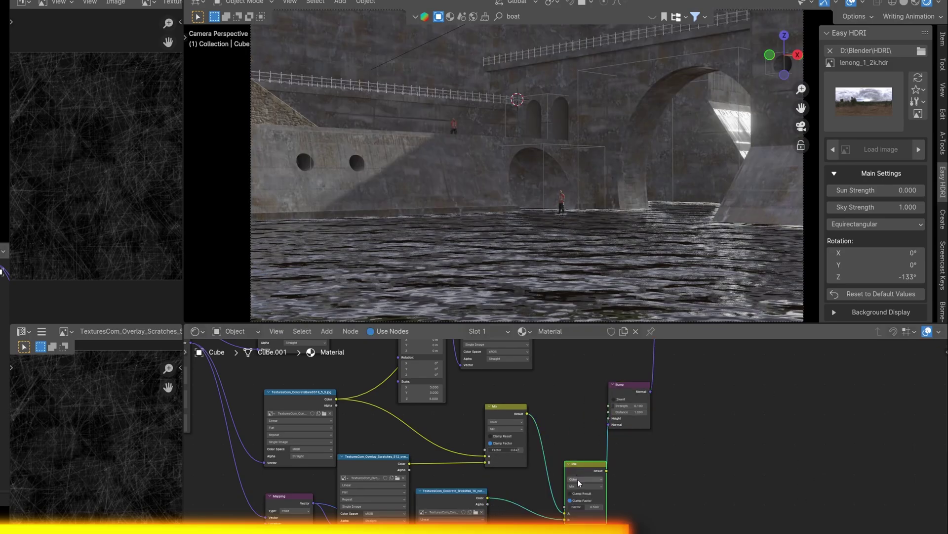
scroll(579, 481, "up", 2)
left_click_drag(588, 494, 601, 493)
key("Return")
middle_click_drag(601, 497, 664, 425)
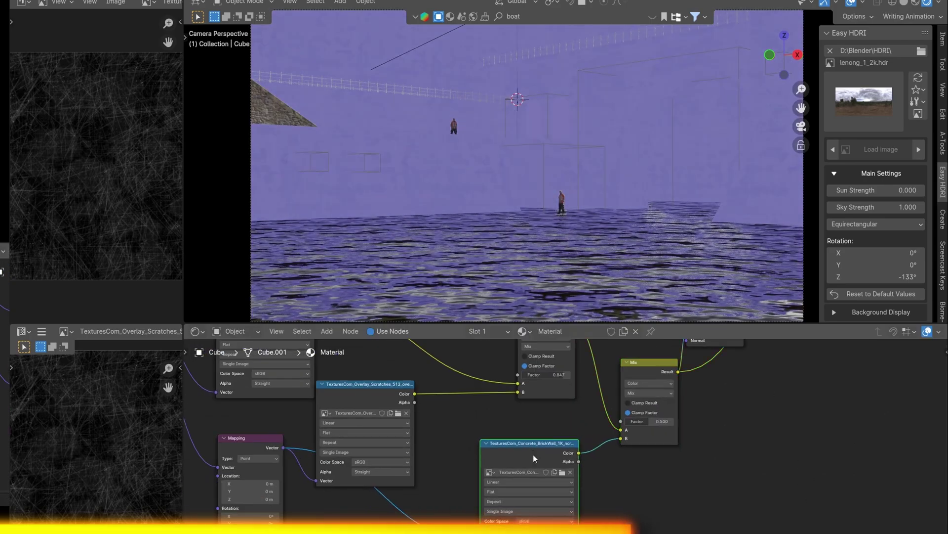
Step: Shift the BrickWall Color Ramp's black stop to boost brick contrast
key("shift+a")
type("add")
key("Return")
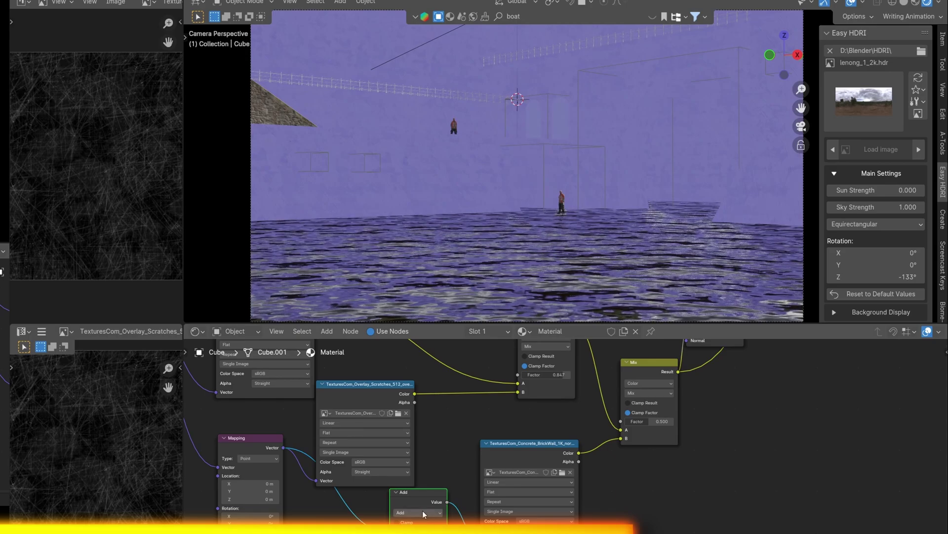
key("Escape")
left_click(538, 453)
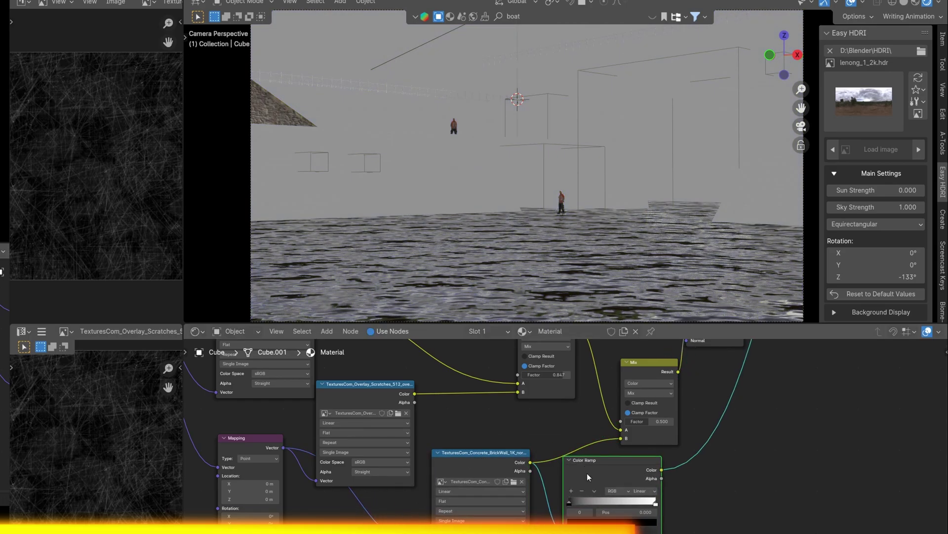
mouse_move(592, 502)
left_mouse_down()
mouse_move(571, 504)
mouse_move(590, 509)
left_mouse_up()
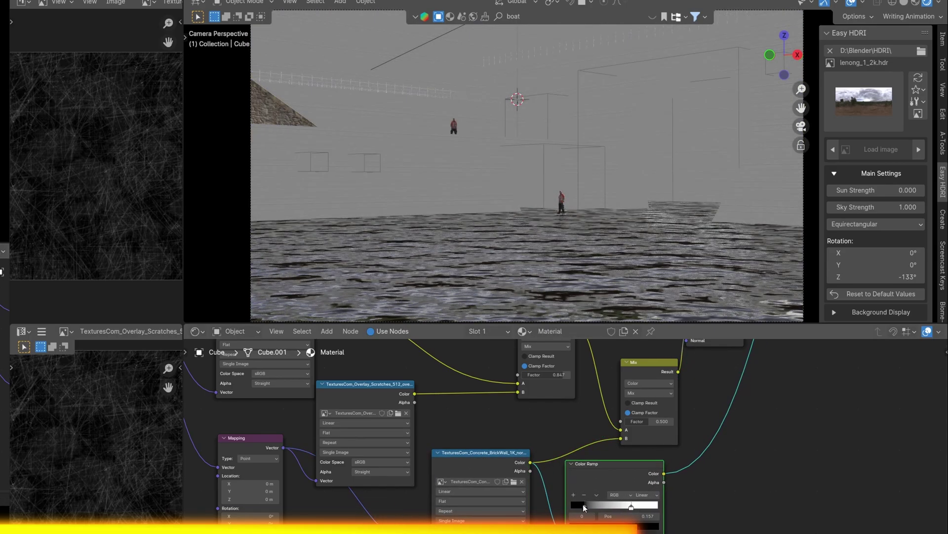
scroll(591, 509, "down", 3)
mouse_move(625, 478)
middle_mouse_down()
mouse_move(589, 511)
mouse_move(683, 349)
middle_mouse_up()
Step: Flip the concrete Color Ramp to white-to-black and shift its white stop left
scroll(562, 166, "up", 3)
scroll(562, 166, "up", 3)
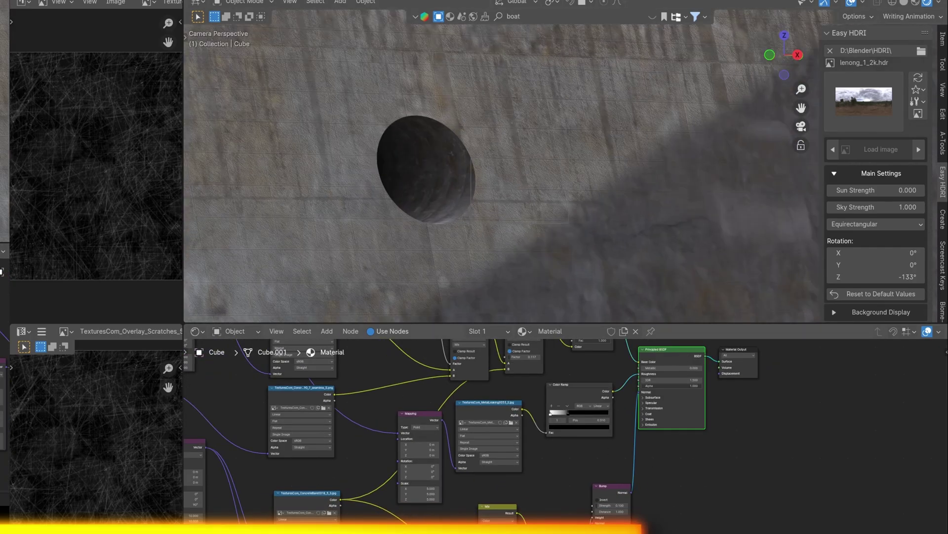
scroll(494, 429, "up", 2)
middle_click_drag(494, 429, 494, 346)
scroll(563, 484, "up", 1)
left_click(554, 507)
left_click(547, 490)
scroll(546, 490, "up", 1)
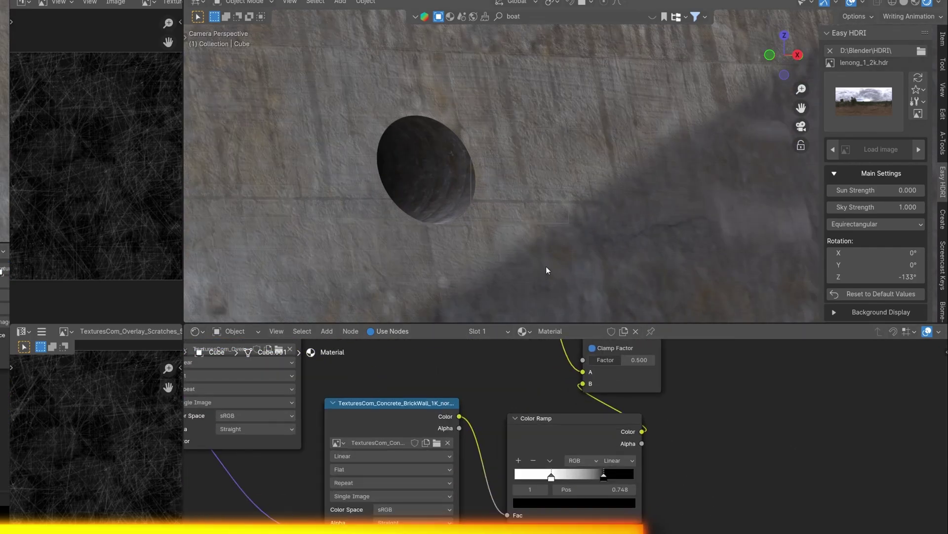
left_click_drag(554, 475, 542, 486)
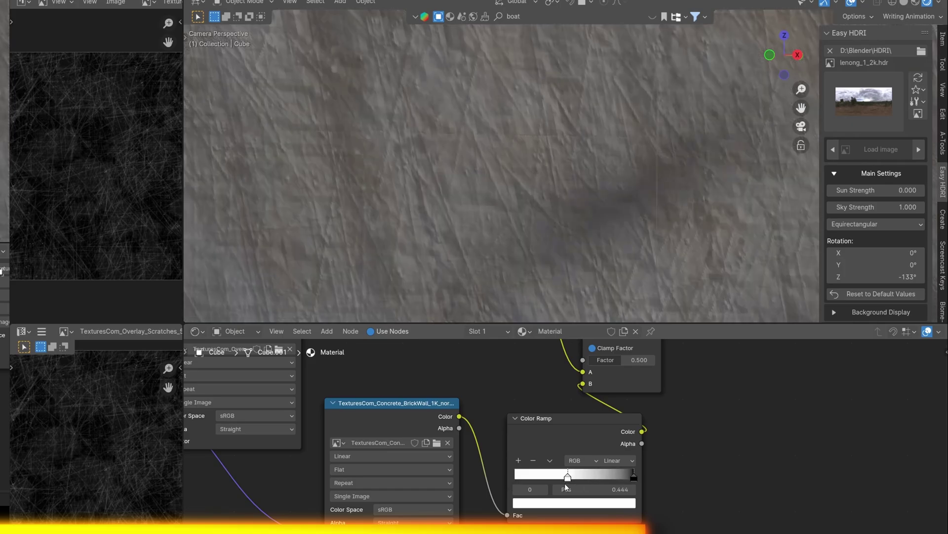
Step: Insert a Brightness/Contrast node with Contrast 0.100 and open the BlenderKit search bar
scroll(584, 203, "down", 3)
scroll(561, 203, "down", 3)
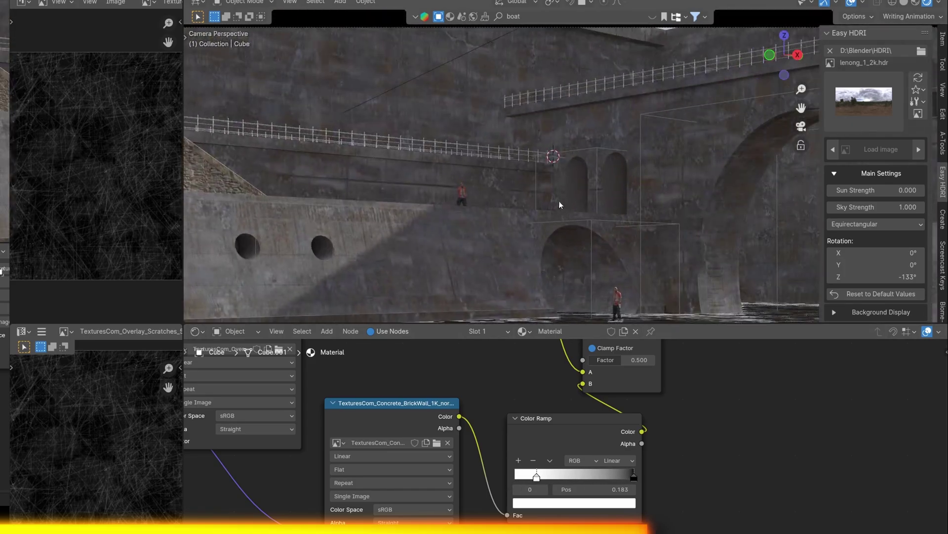
scroll(562, 203, "down", 2)
scroll(615, 408, "down", 1)
scroll(616, 408, "down", 3)
scroll(571, 407, "up", 2)
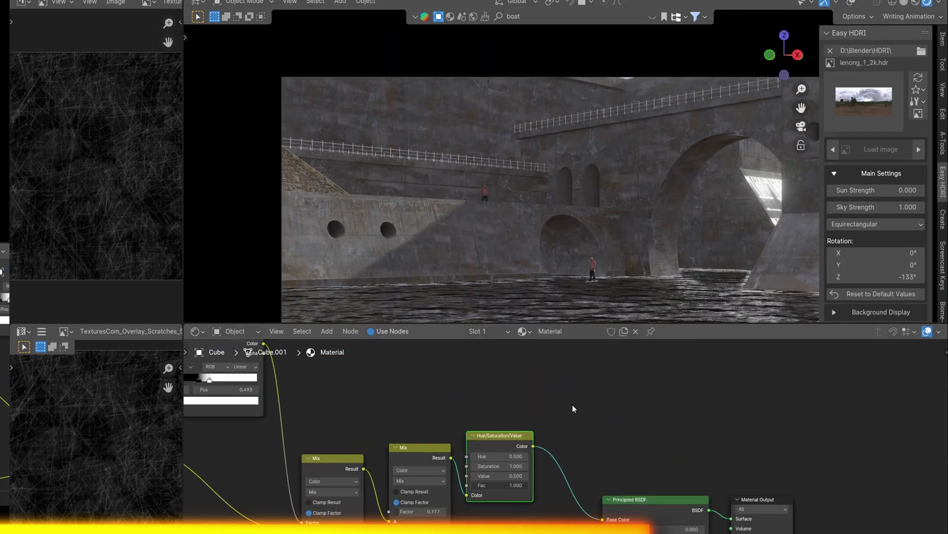
key("shift+a")
type("bri")
key("Return")
left_click(603, 478)
left_click_drag(609, 490, 617, 491)
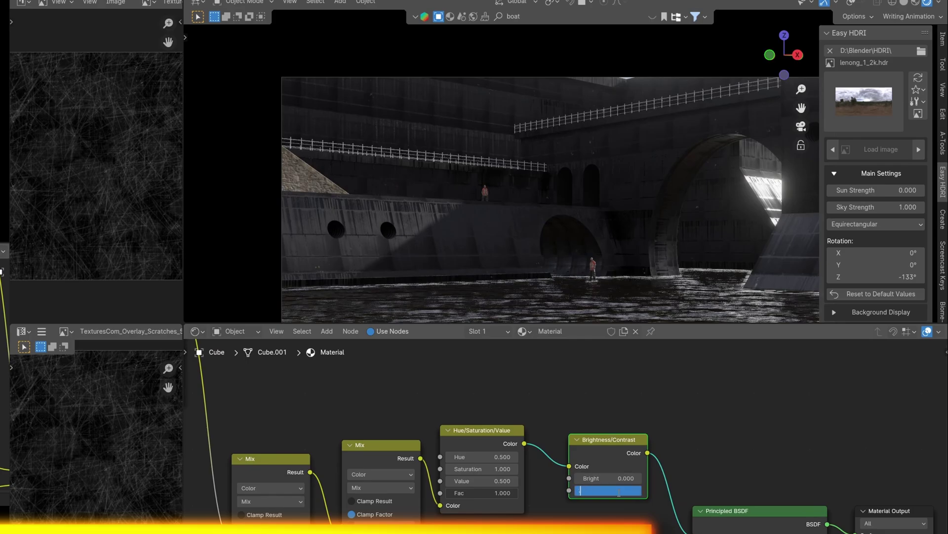
type(".1")
key("Return")
scroll(573, 200, "up", 2)
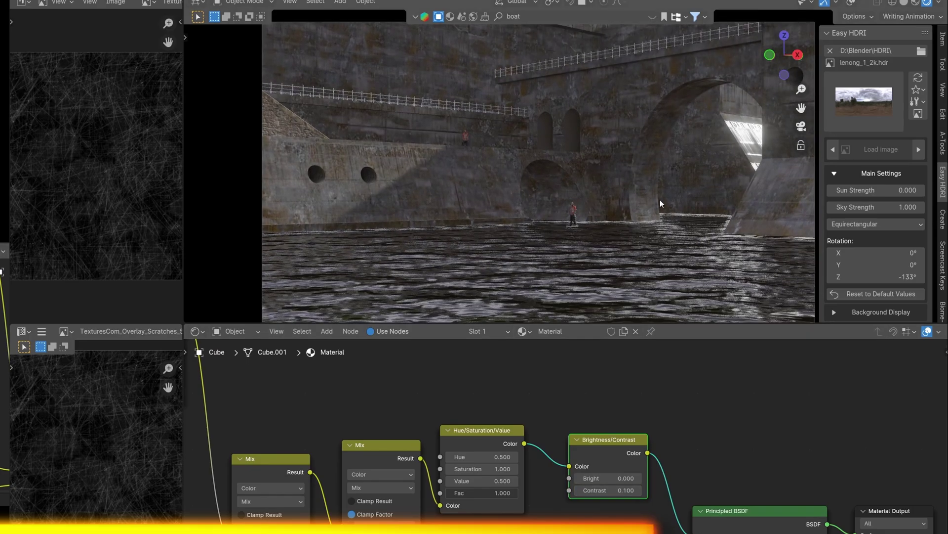
left_click(672, 18)
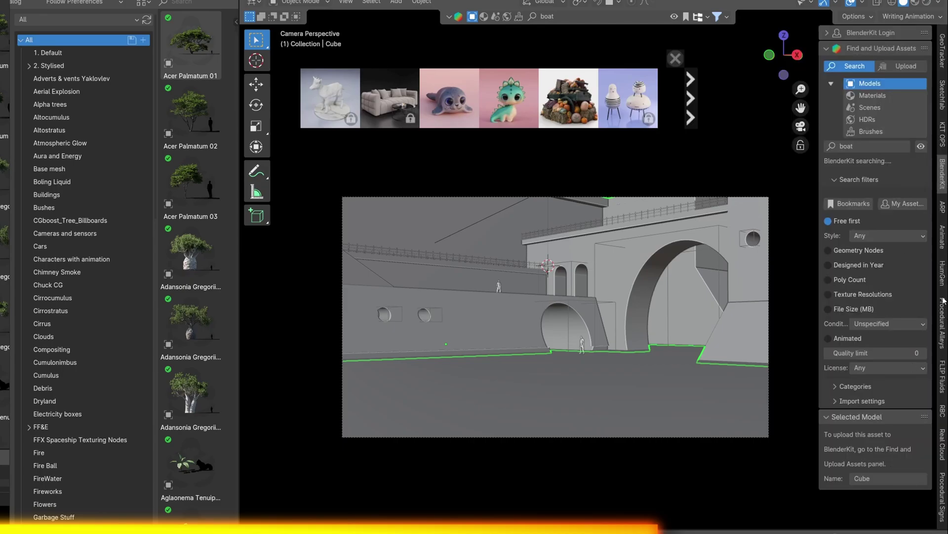
Step: Search BlenderKit for 'boat' models
left_click(592, 15)
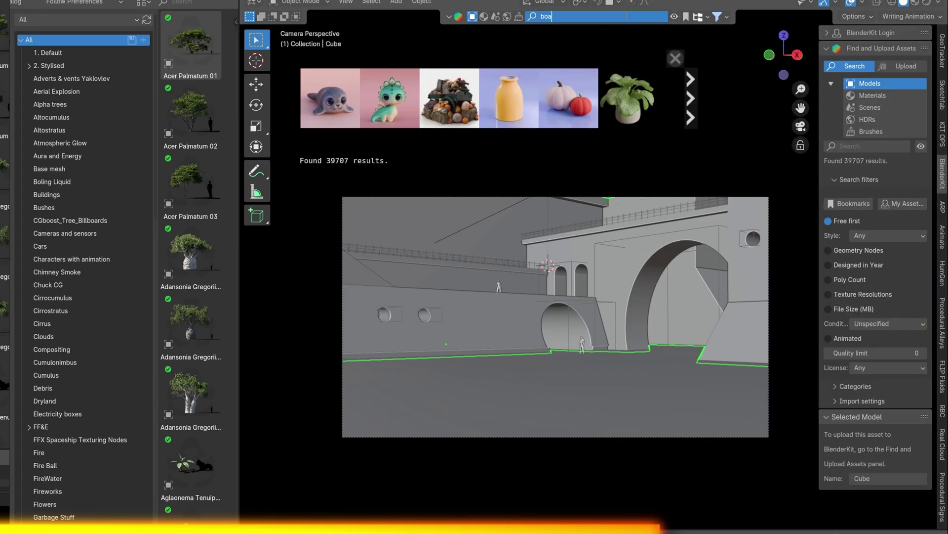
type("boat")
key("Return")
scroll(462, 112, "down", 2)
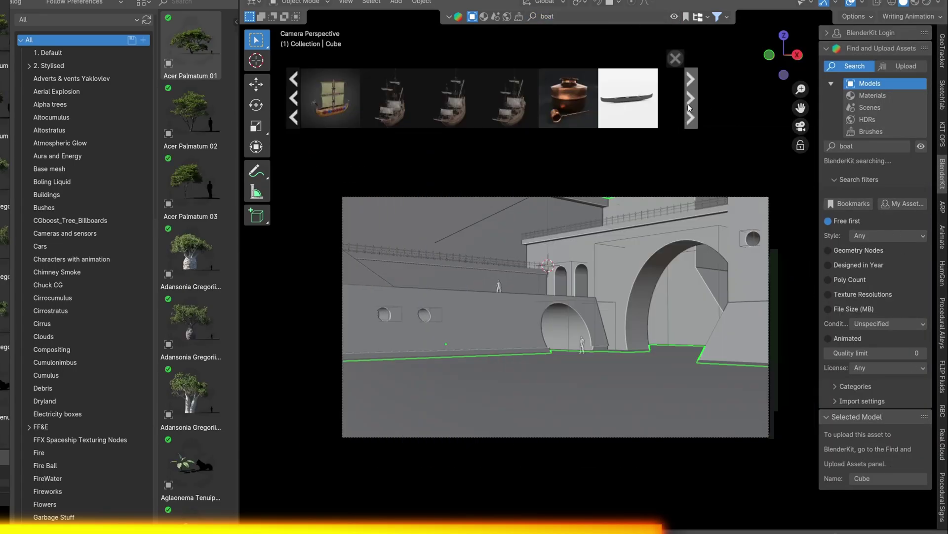
Step: Browse the Assets.001, New assets and Temple assets libraries, then return to All
left_click(77, 19)
left_click(205, 209)
scroll(205, 209, "down", 5)
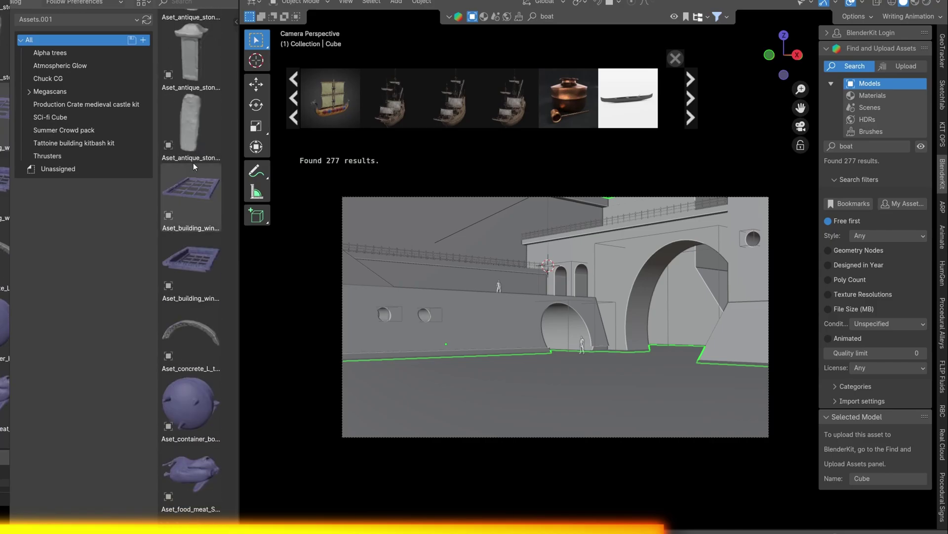
scroll(210, 233, "down", 5)
scroll(215, 262, "down", 5)
scroll(219, 291, "down", 5)
left_click(76, 20)
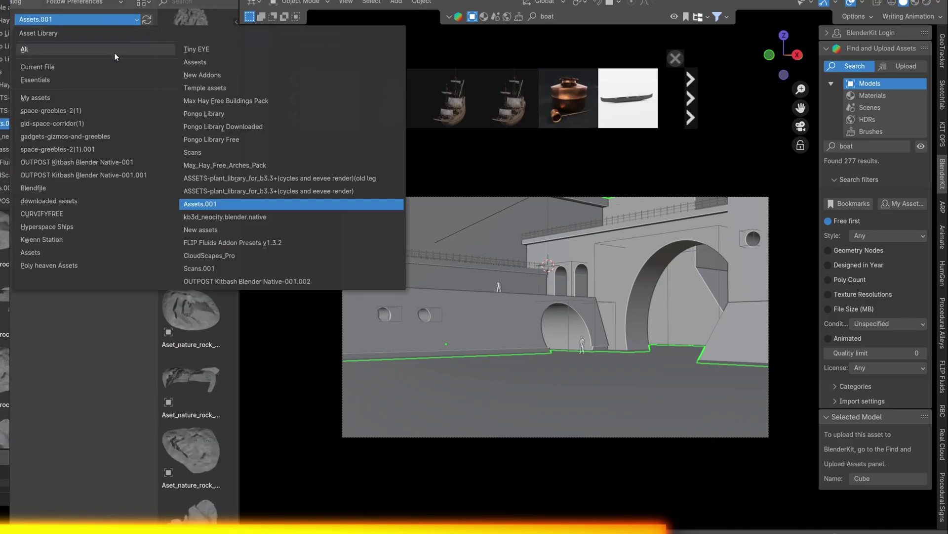
left_click(487, 201)
left_click(77, 19)
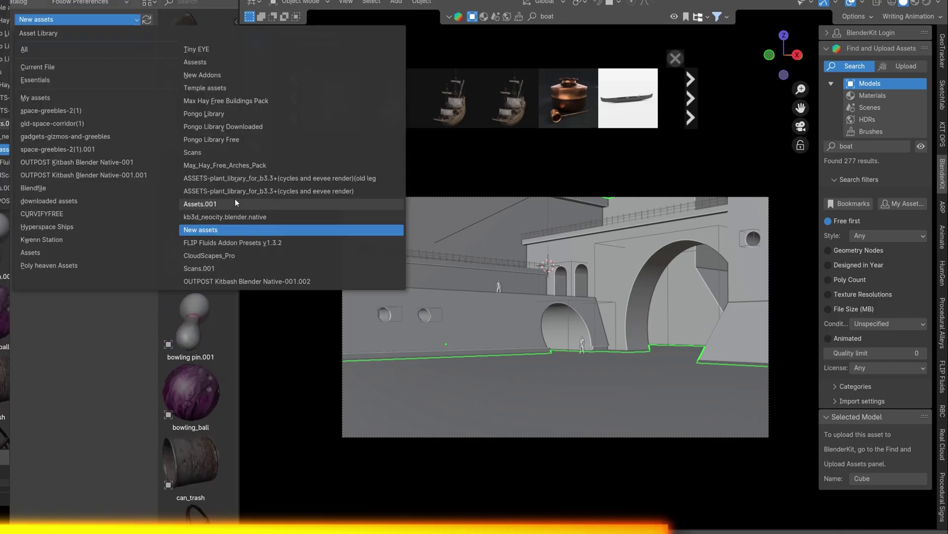
left_click(205, 203)
left_click(77, 20)
left_click(210, 89)
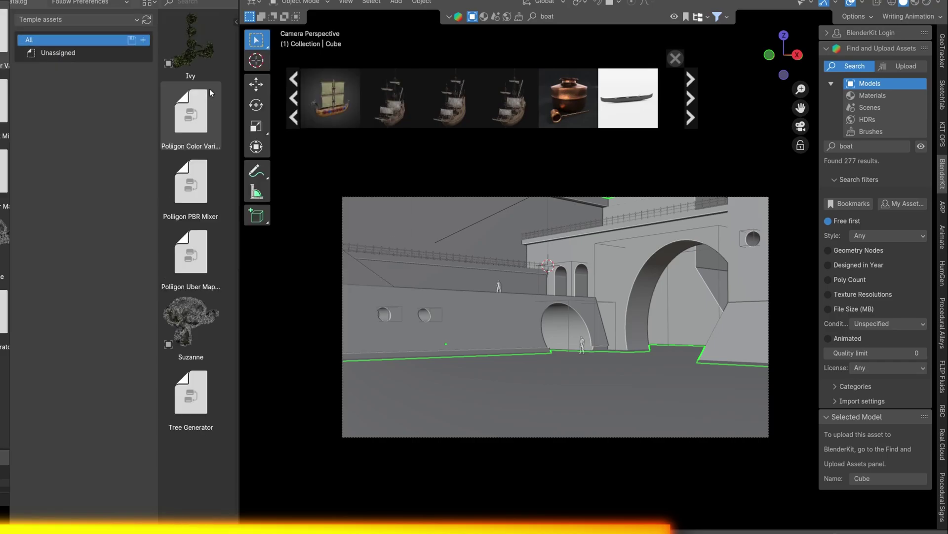
left_click(90, 19)
left_click(90, 32)
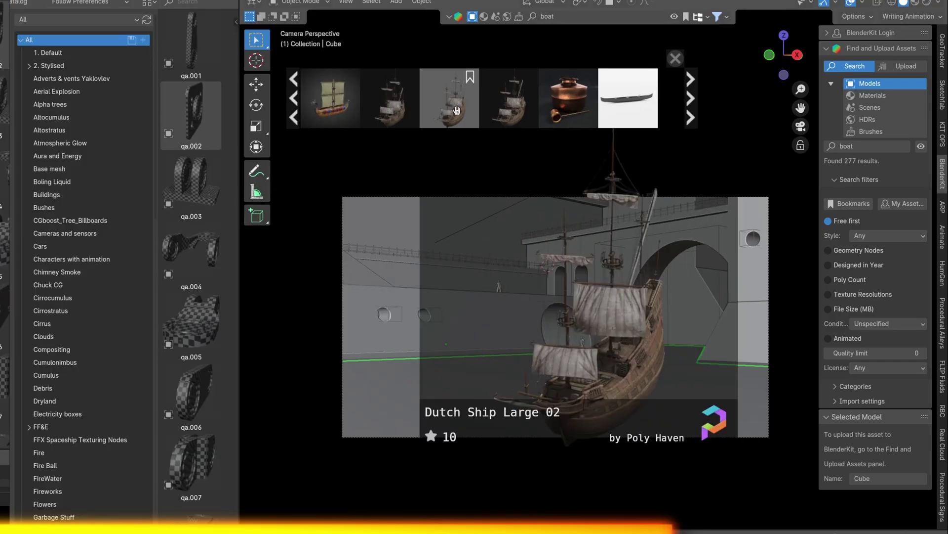
Step: Add the Dutch Ship model from the boat results, close the asset bar, and select the ship
left_click(692, 99)
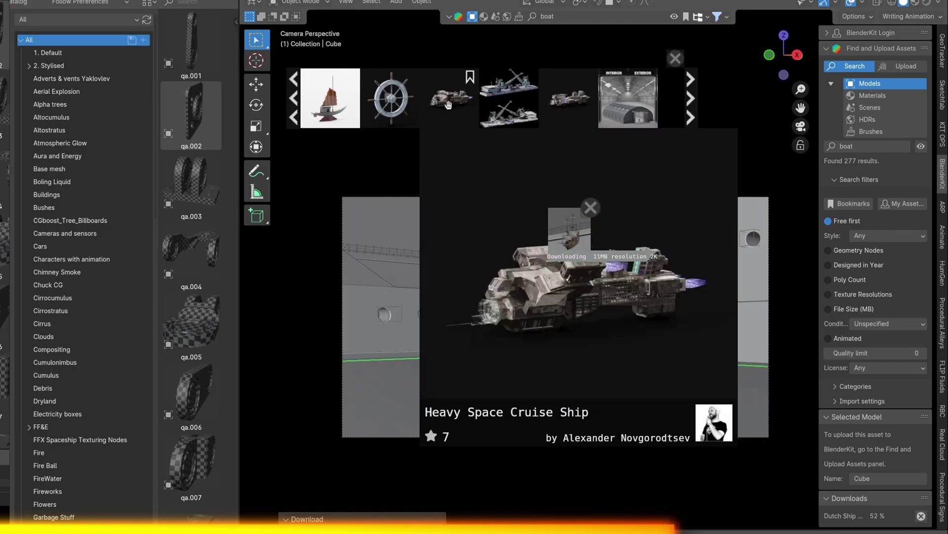
left_click(688, 105)
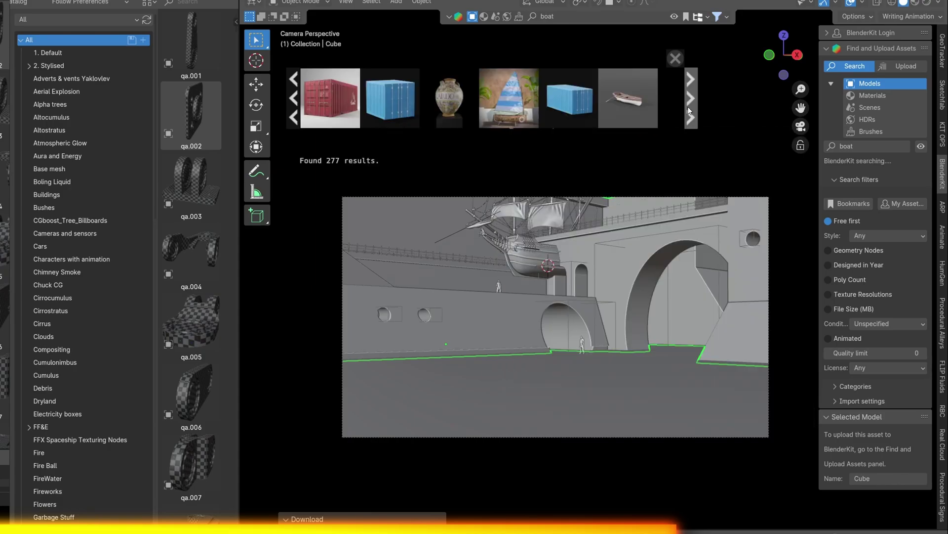
left_click(687, 105)
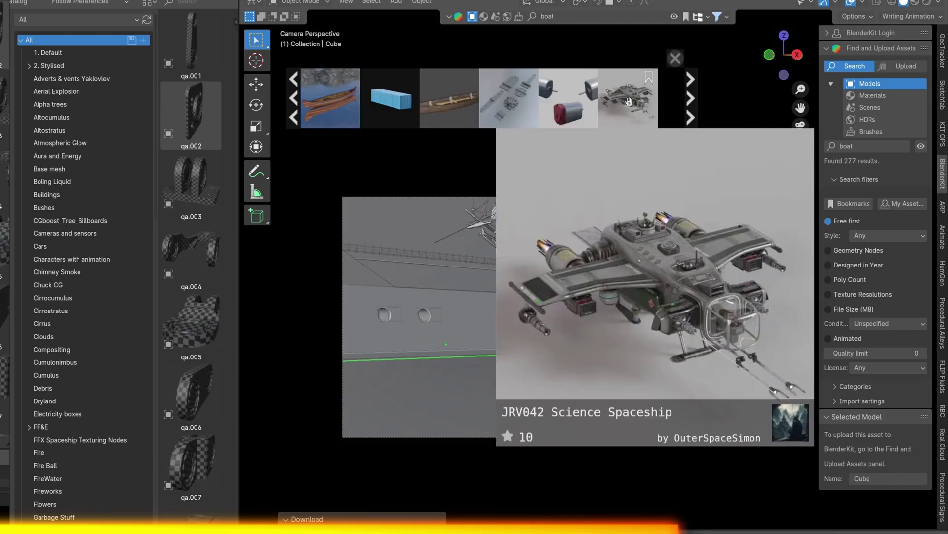
left_click(689, 100)
left_click(674, 58)
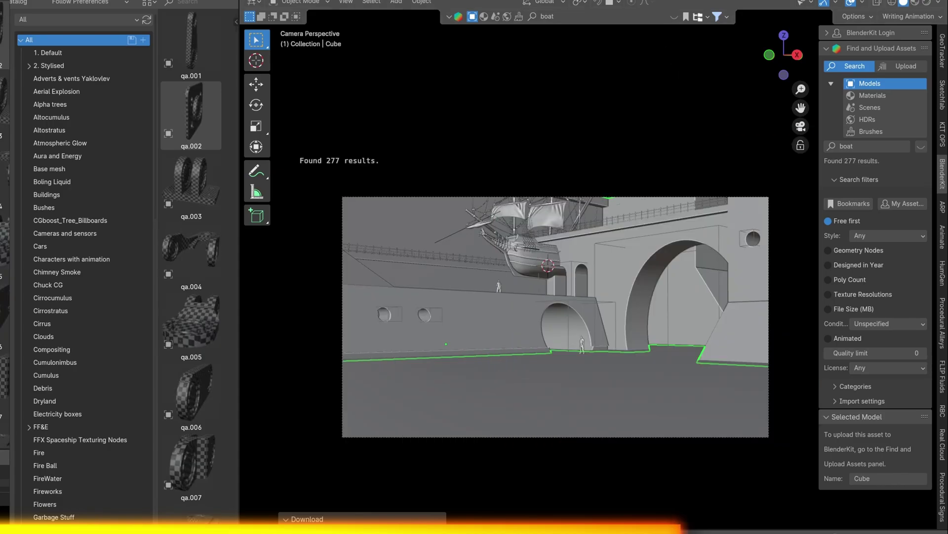
left_click(724, 346)
Step: Scale the Dutch ship down and move it along Y onto the water beside the arch
key("s")
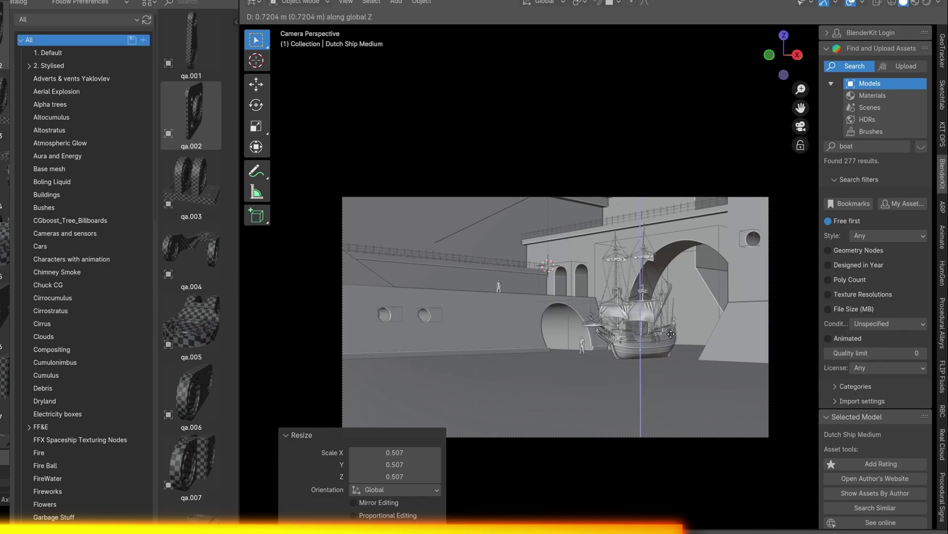
left_click(735, 338)
middle_click_drag(735, 338, 650, 356)
scroll(582, 344, "up", 3)
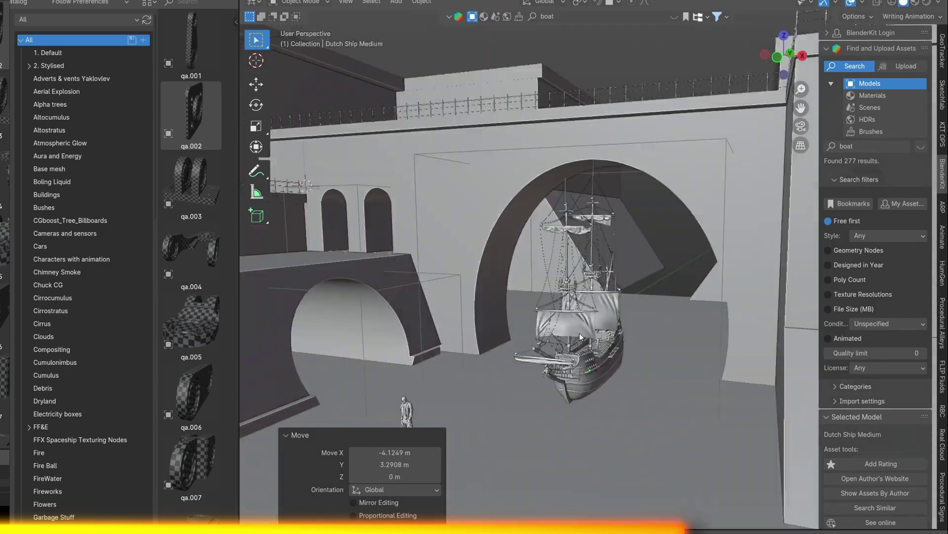
left_click(580, 263)
key("KP_1")
key("s")
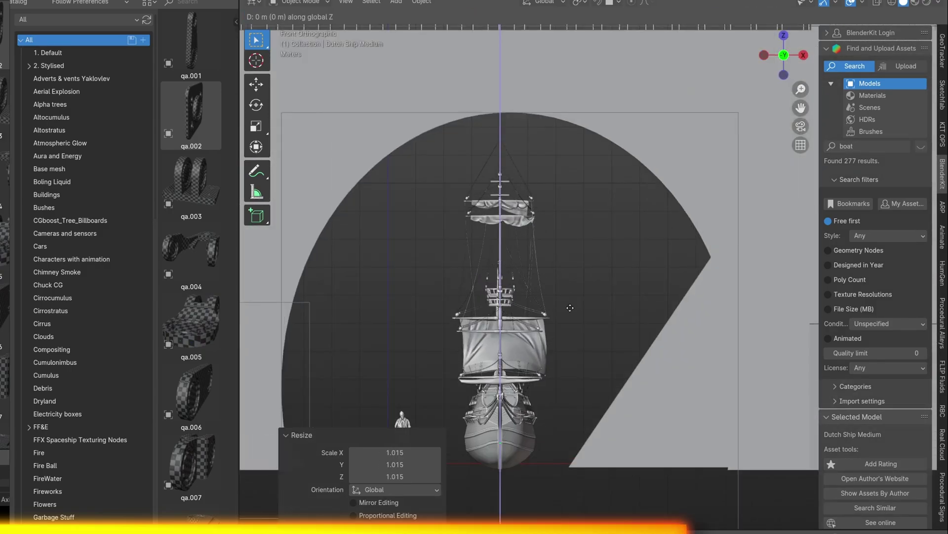
key("KP_0")
key("y")
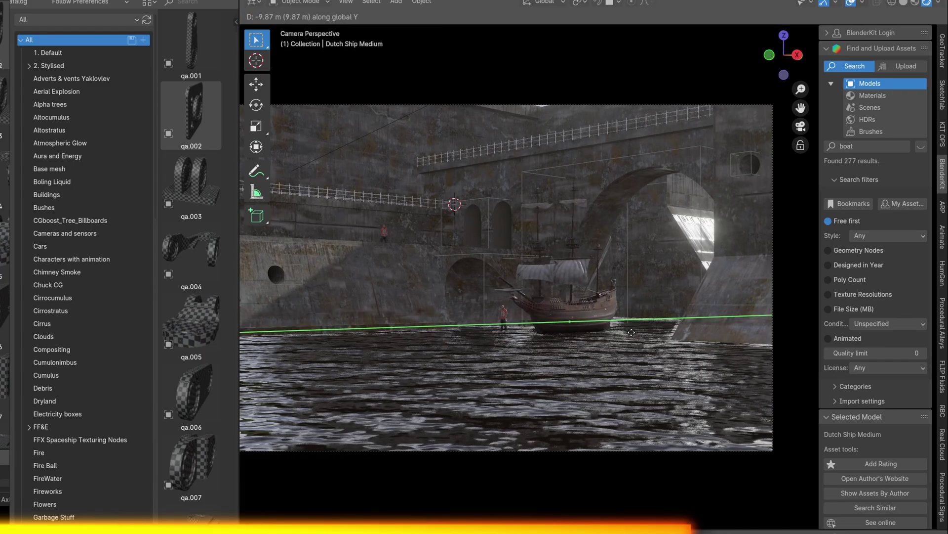
left_click(568, 346)
Step: Move a figure onto the ship's deck and adjust its height along Z
left_click(562, 357)
mouse_move(568, 346)
middle_mouse_down()
mouse_move(562, 357)
mouse_move(653, 309)
mouse_move(618, 346)
middle_mouse_up()
scroll(562, 357, "up", 4)
key("g")
left_click(589, 383)
scroll(612, 352, "down", 3)
left_click(598, 342)
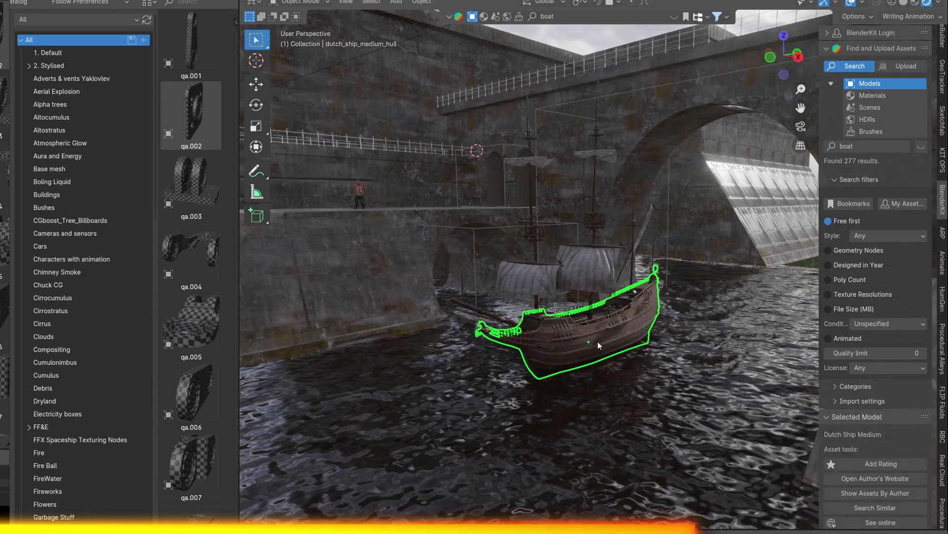
left_click(571, 318)
scroll(572, 317, "up", 3)
key("g")
left_click(605, 383)
key("g")
key("z")
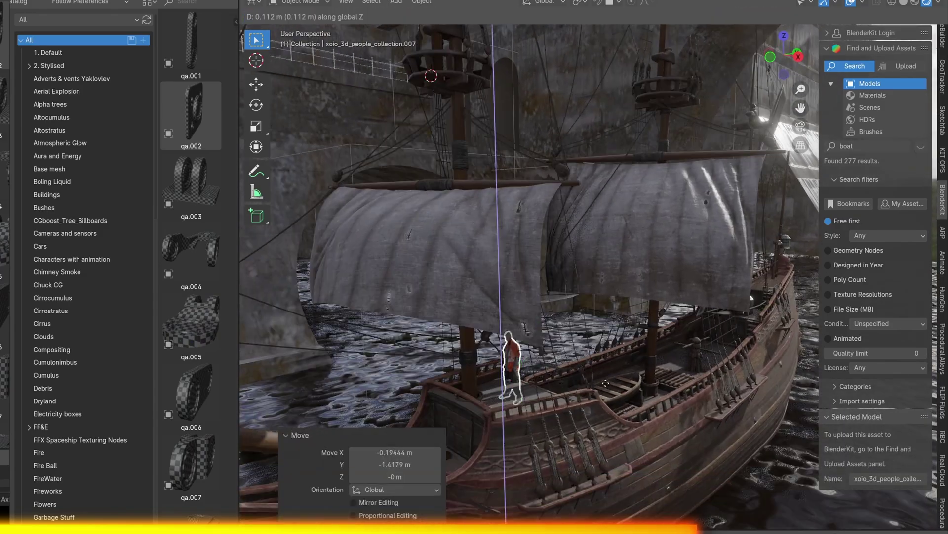
left_click(597, 383)
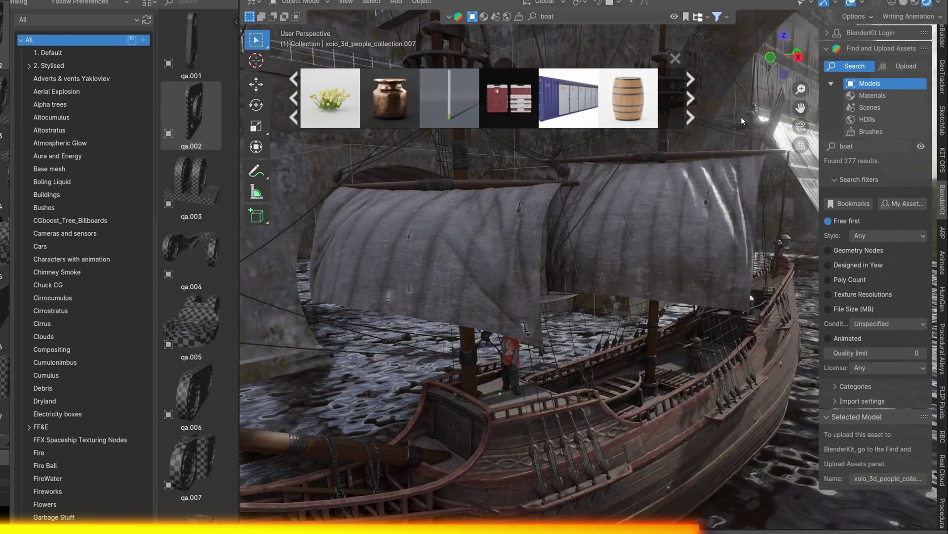
Step: Zoom out to show the wall and return to the scene camera view
scroll(693, 105, "down", 1)
scroll(693, 105, "down", 2)
middle_click_drag(677, 57, 586, 309)
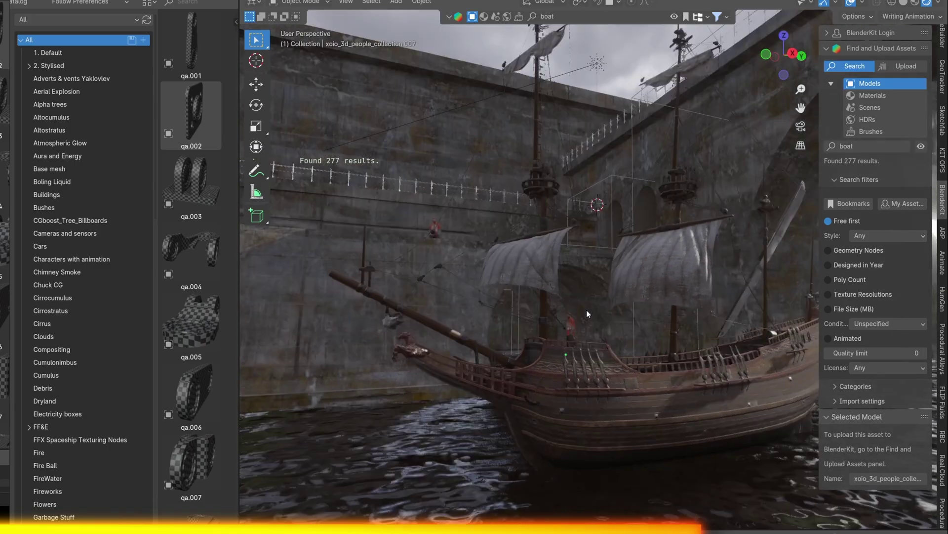
key("KP_0")
Step: Confirm the figure's new size and move another figure to a new position
scroll(511, 319, "up", 2)
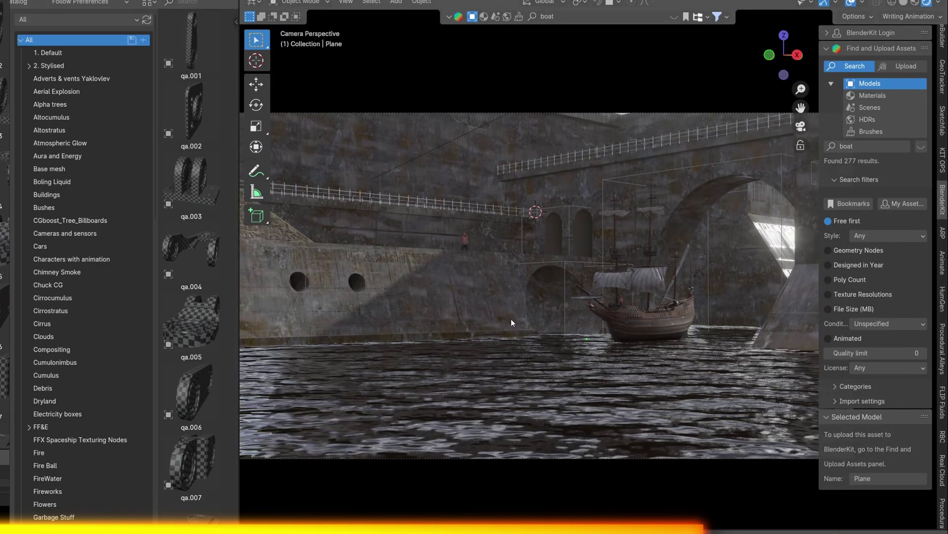
scroll(511, 318, "up", 2)
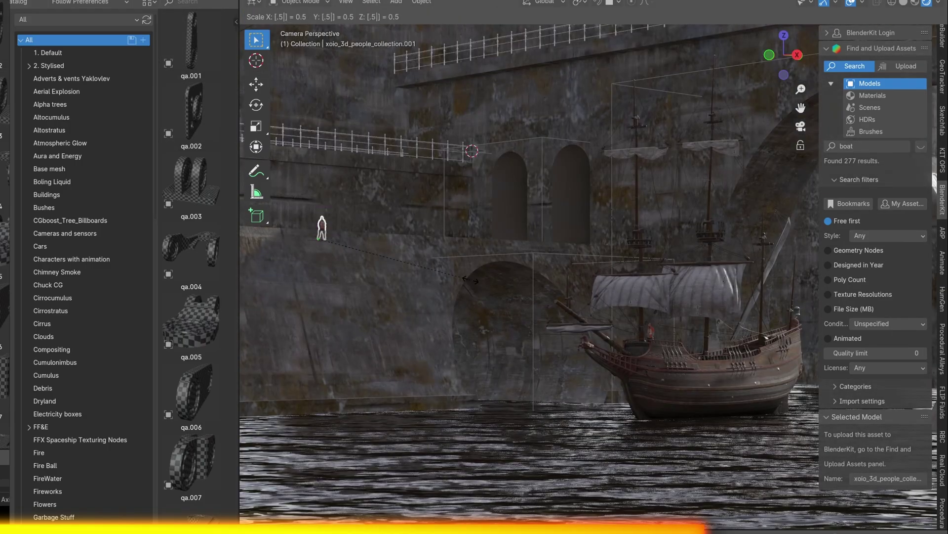
key("Return")
left_click(511, 268)
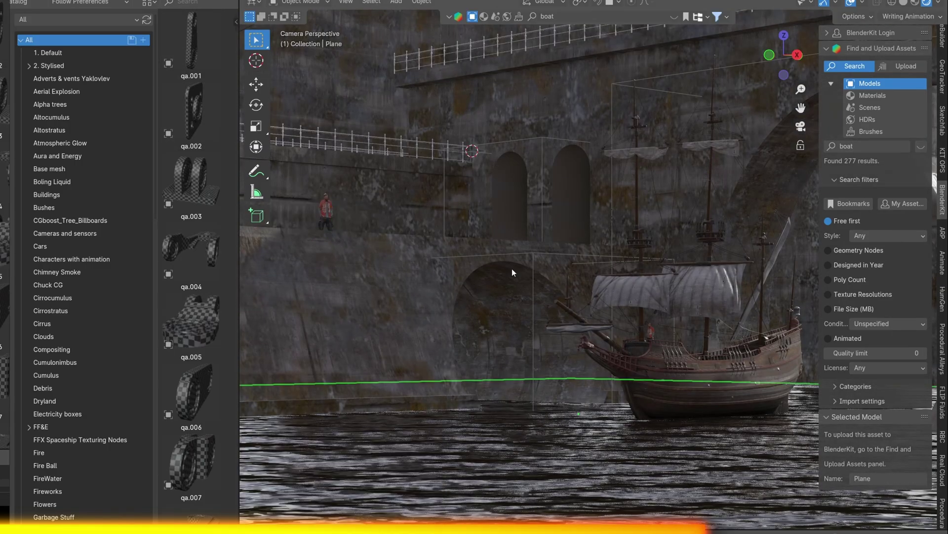
left_click(670, 368)
key("g")
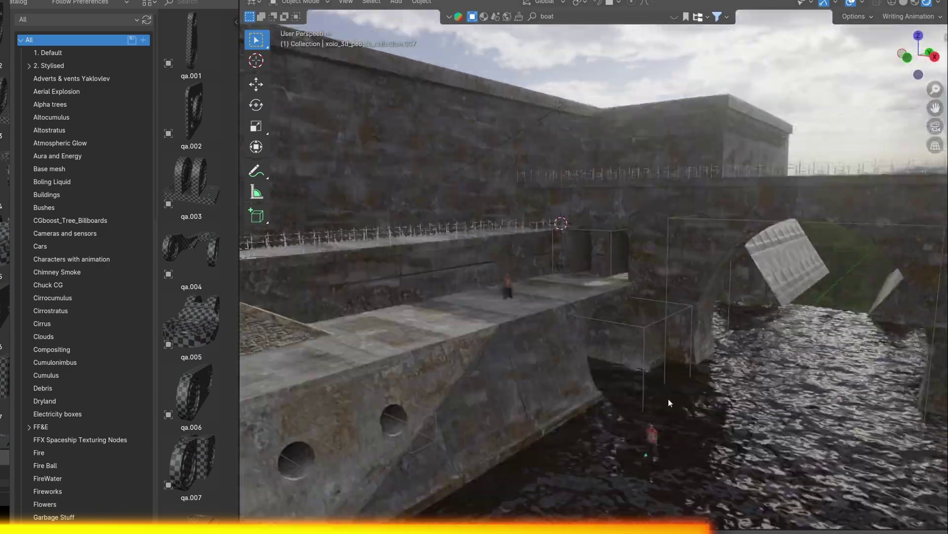
type("stoe")
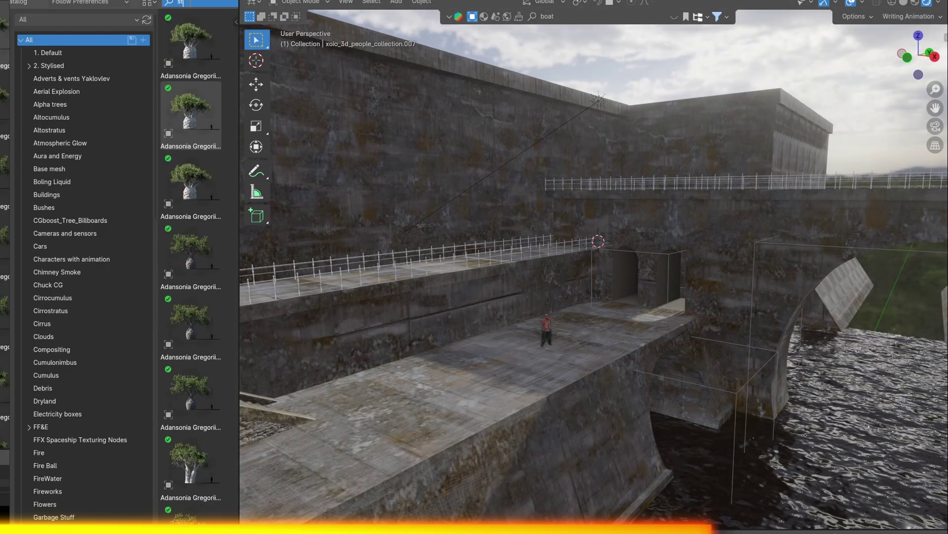
Step: Browse the Vintage assets, Urban details kit and Waterfall 1a catalogs, then open Poly Haven
scroll(77, 389, "down", 10)
scroll(74, 409, "down", 10)
scroll(63, 414, "down", 5)
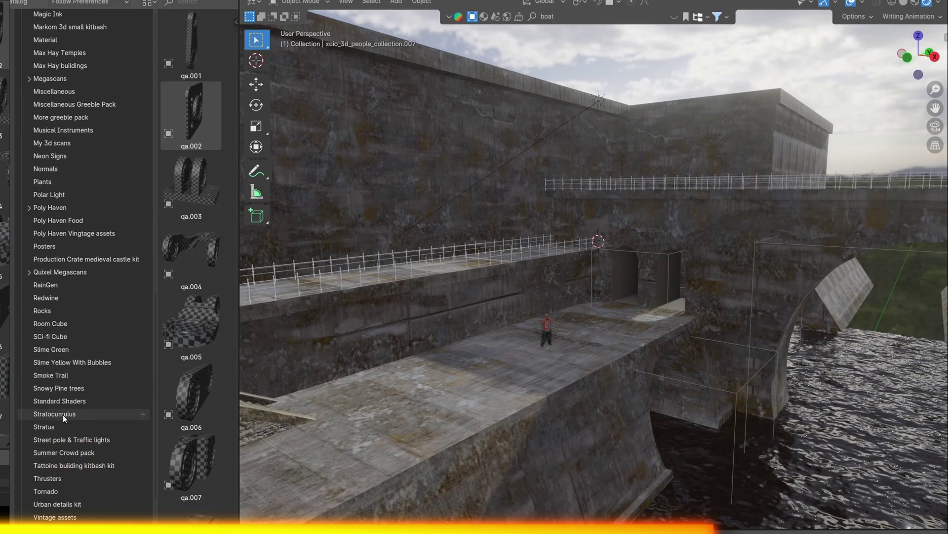
left_click(66, 449)
left_click(67, 476)
left_click(67, 502)
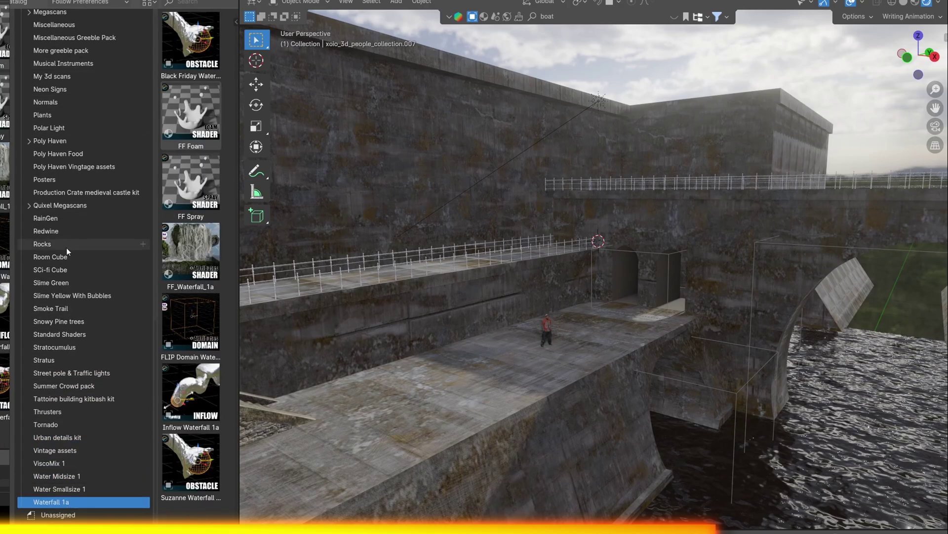
left_click(50, 142)
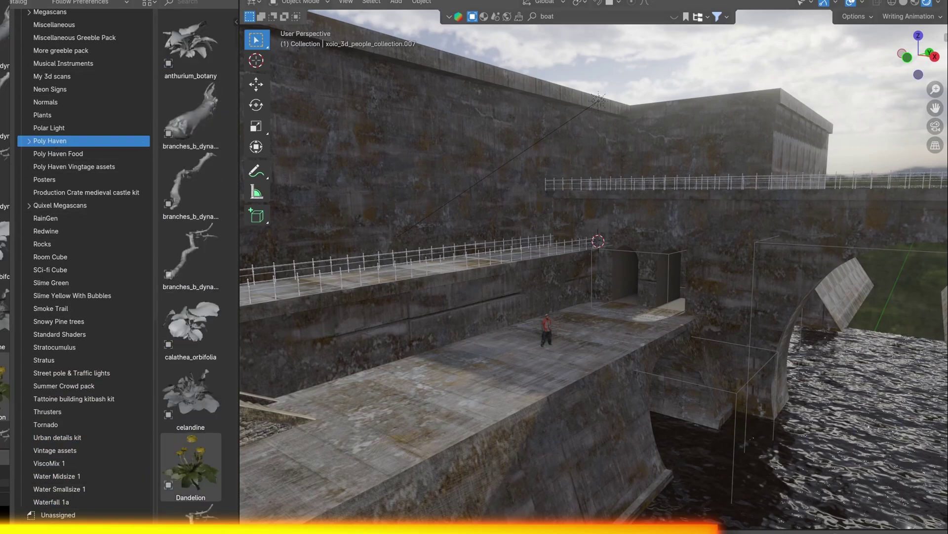
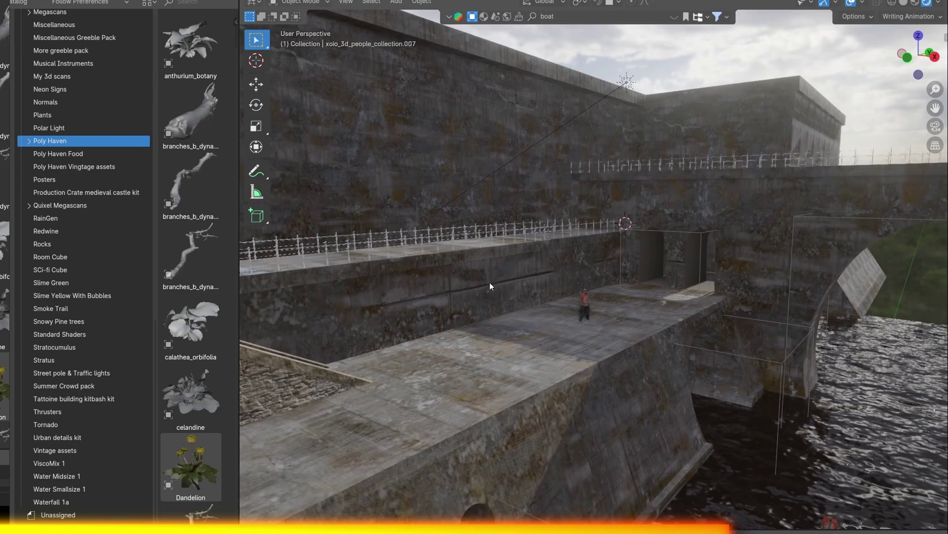
Step: Select the staircase and rotate it -90° around Z with rz-90
middle_click_drag(490, 282, 574, 292)
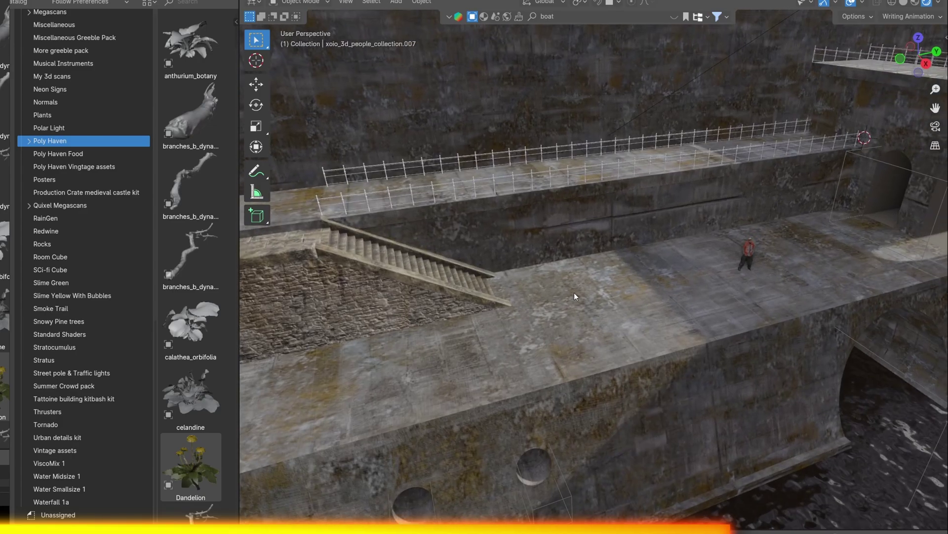
left_click(448, 339)
middle_click_drag(449, 339, 514, 328)
type("rz-90")
key("Return")
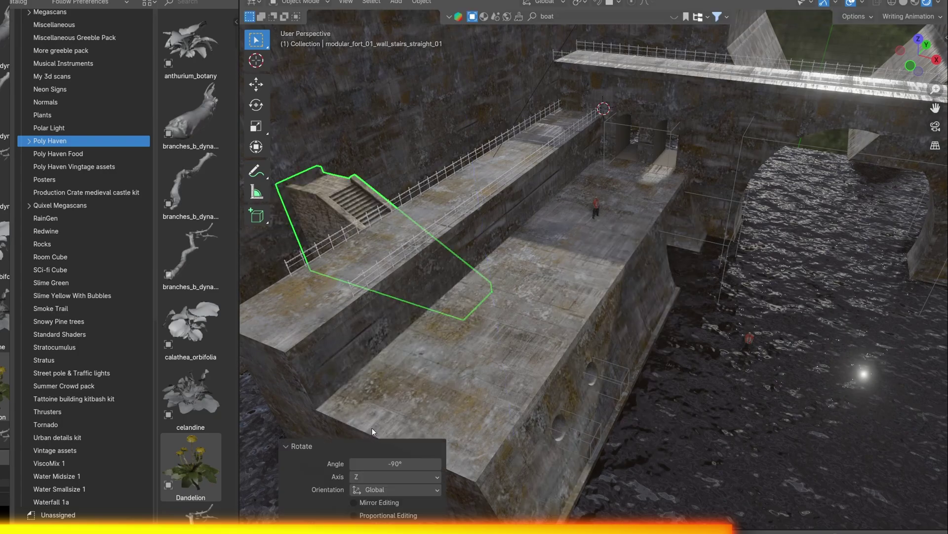
Step: Move the staircase horizontally toward the pier, keeping its current height
key("g")
key("shift+z")
left_click(498, 301)
key("KP_Decimal")
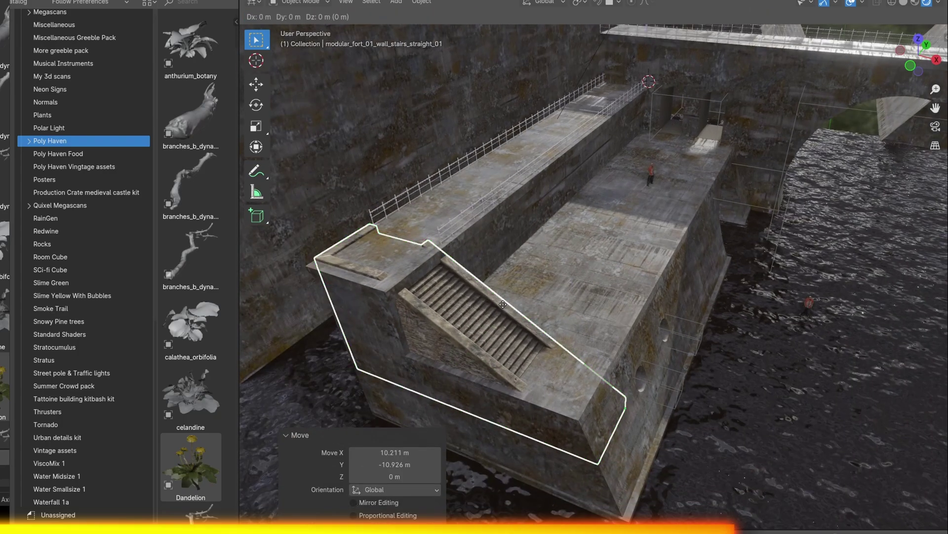
Step: Shift the staircase along X against the pier block and reselect it
key("g")
key("z")
key("y")
key("x")
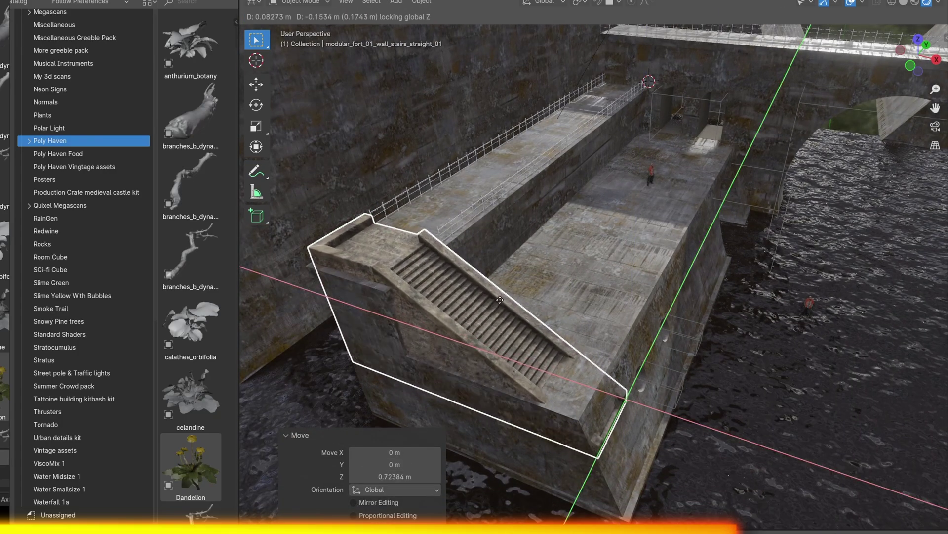
left_click(494, 324)
left_click(410, 327)
left_click(532, 309)
key("KP_Decimal")
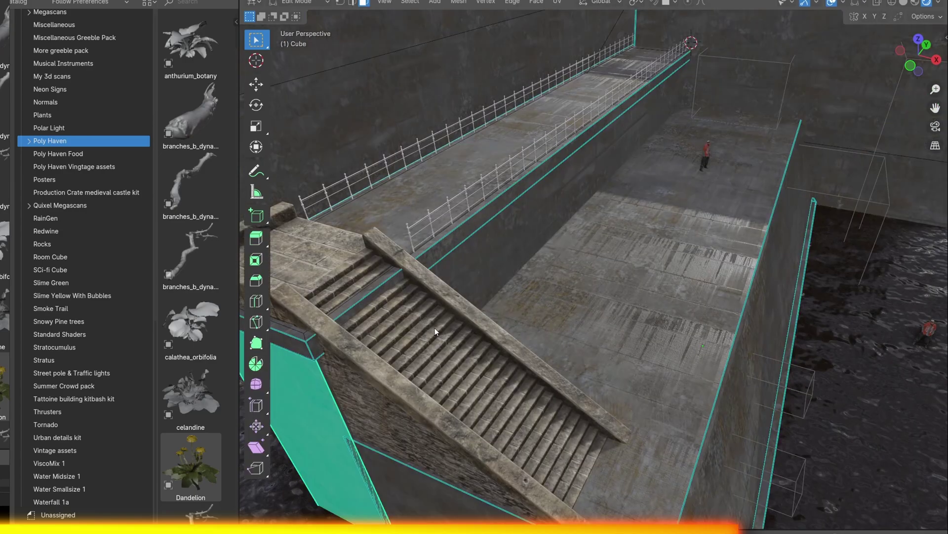
Step: Lower the staircase vertically and narrow it slightly along X
key("g")
key("z")
left_click(470, 341)
key("g")
key("x")
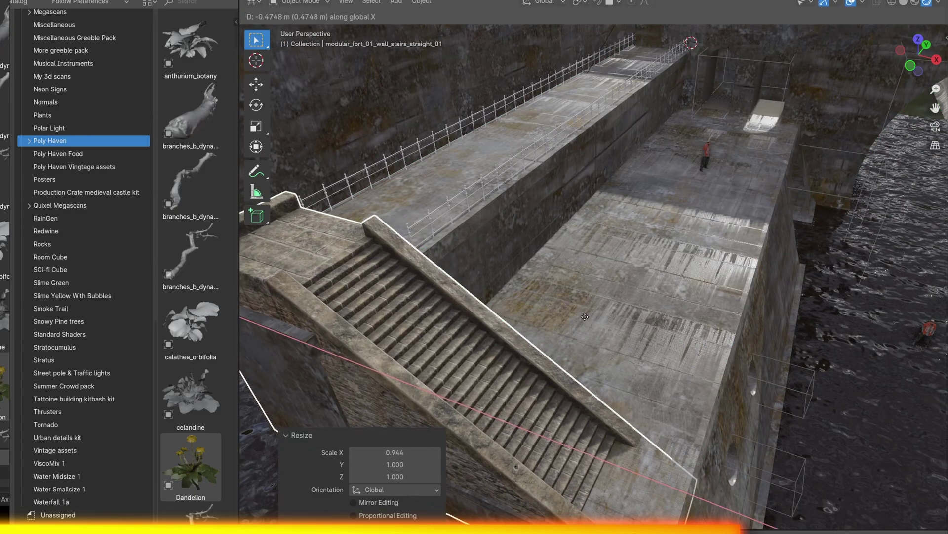
left_click(592, 347)
Step: Slide the staircase along Y so it meets the upper walkway
scroll(603, 320, "down", 5)
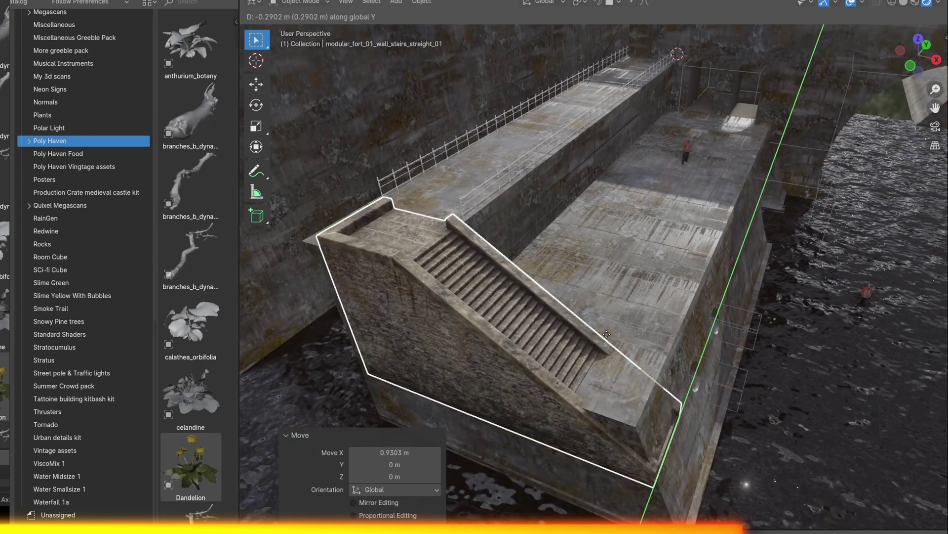
middle_click_drag(603, 320, 613, 401)
key("KP_Decimal")
key("g")
key("y")
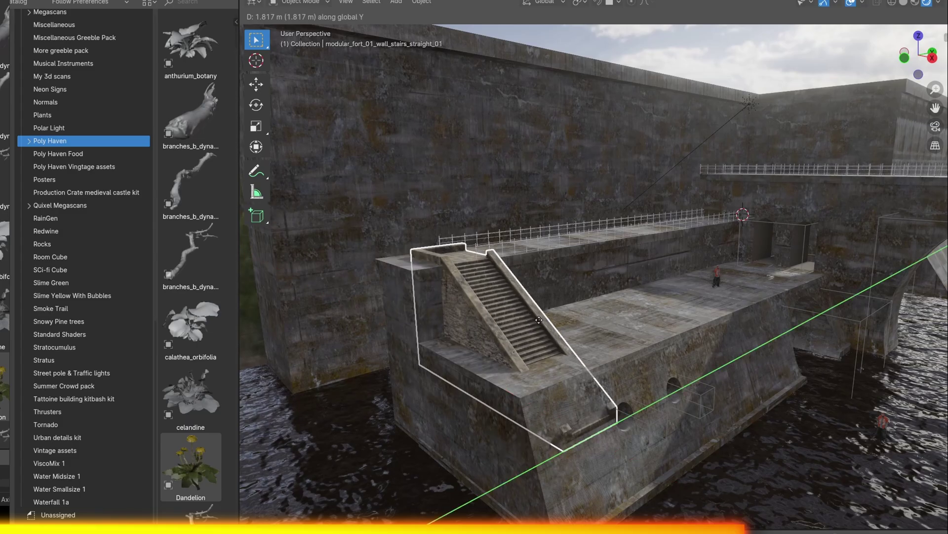
left_click(494, 346)
Step: Check the staircase placement through the camera view
middle_click_drag(494, 346, 426, 307)
left_click(425, 306)
key("KP_0")
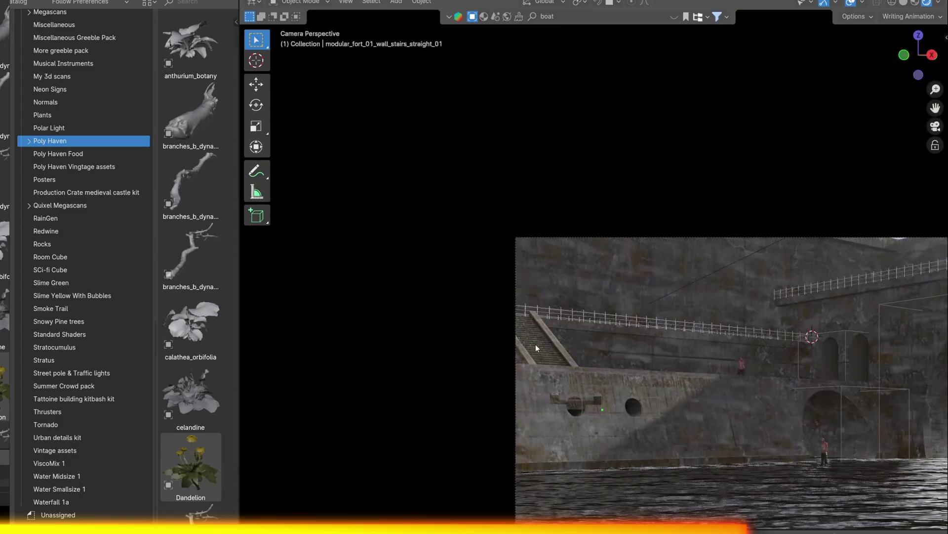
key("KP_Decimal")
Step: Shift the walkway railing along Y and make a linked copy along X
left_click(449, 294)
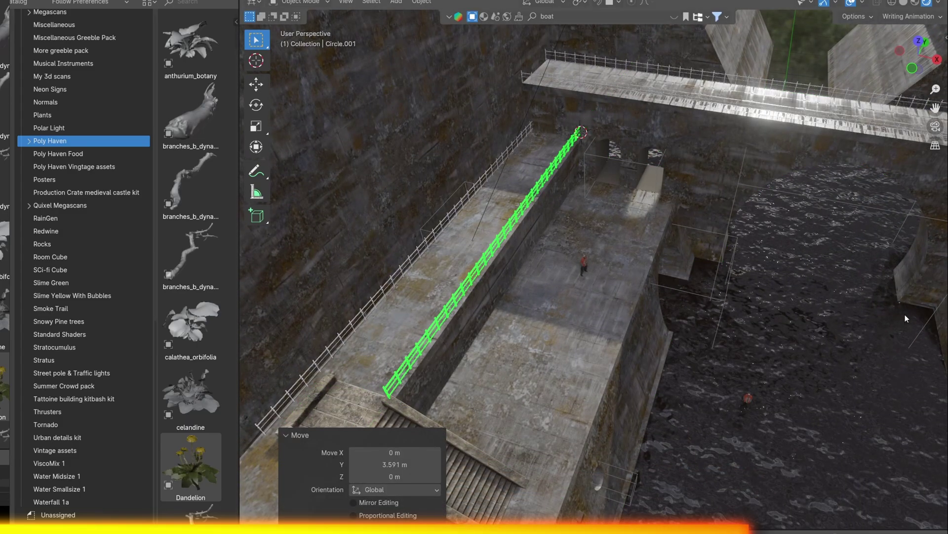
middle_click_drag(907, 319, 476, 195)
left_click(551, 212)
middle_click_drag(550, 212, 576, 218)
key("alt+d")
key("x")
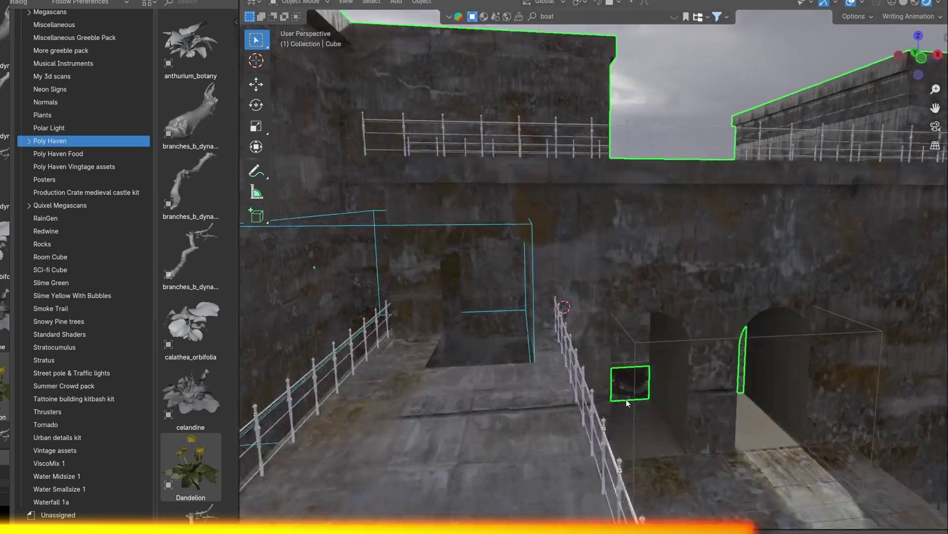
Step: Raise the tunnel box 0.73475 m, then move the staircase along X and set its height
middle_click_drag(627, 402, 518, 308)
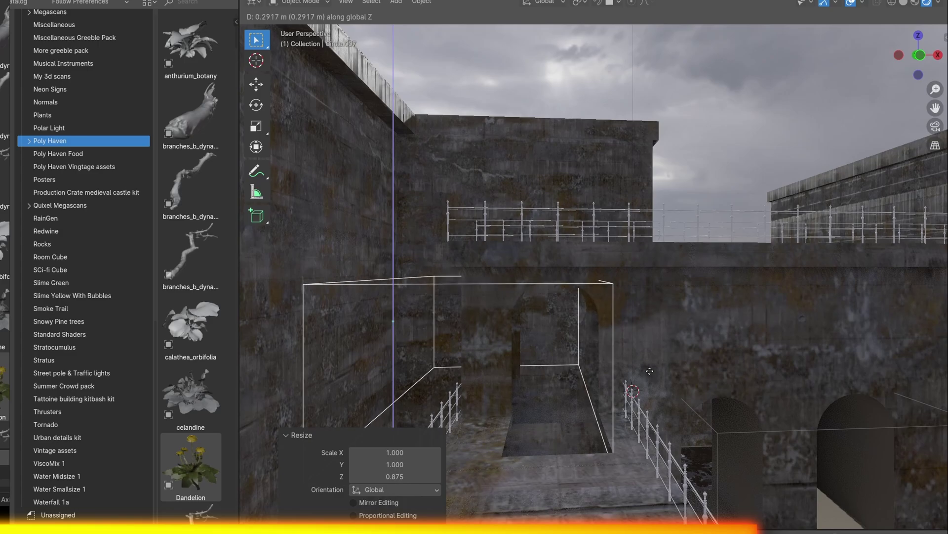
left_click(650, 354)
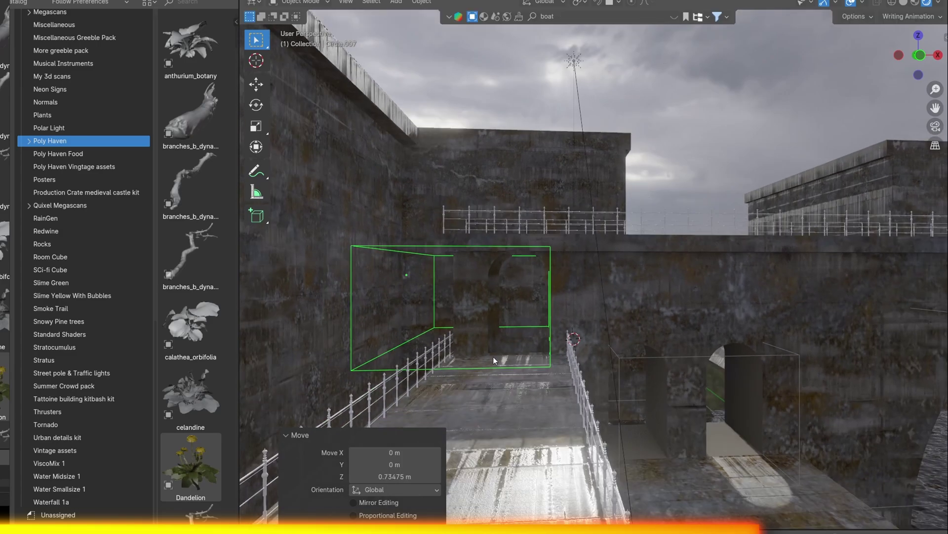
middle_click_drag(650, 354, 571, 384)
key("g")
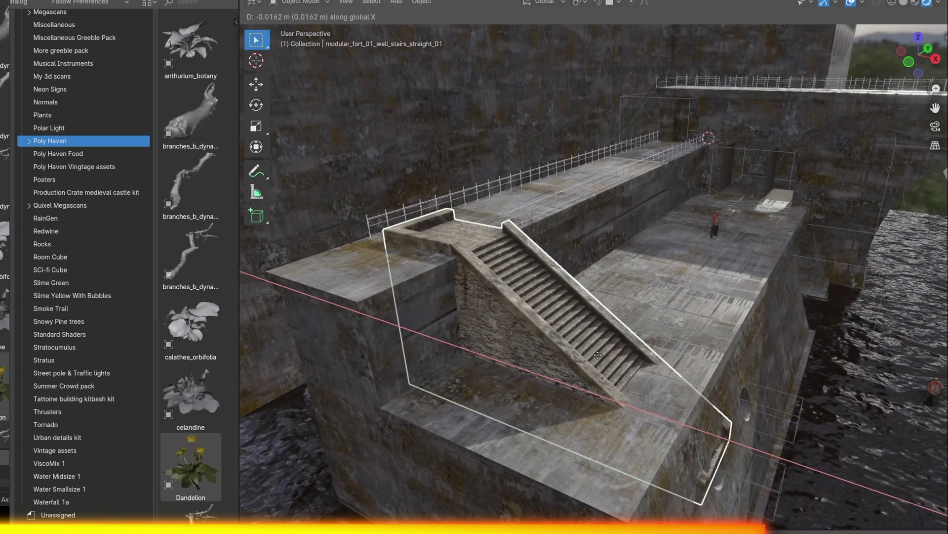
left_click(595, 355)
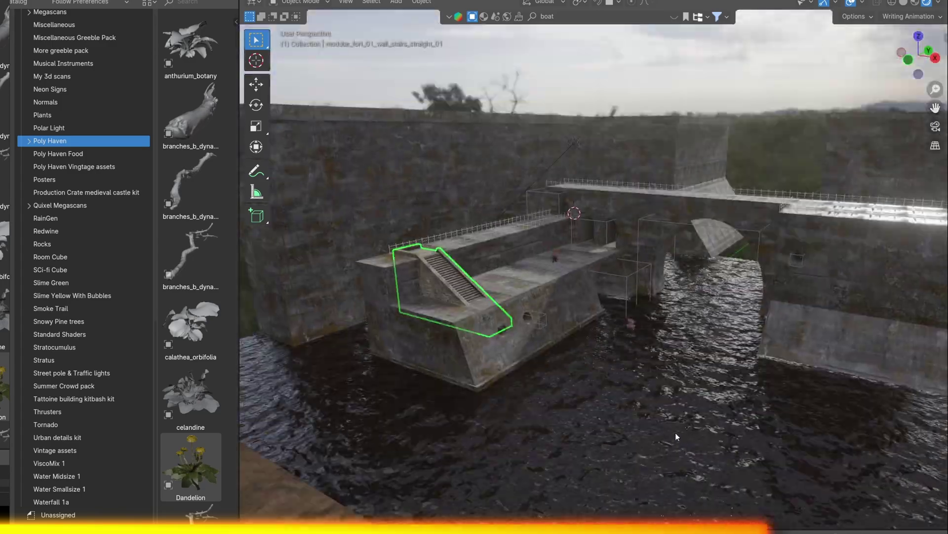
key("g")
key("z")
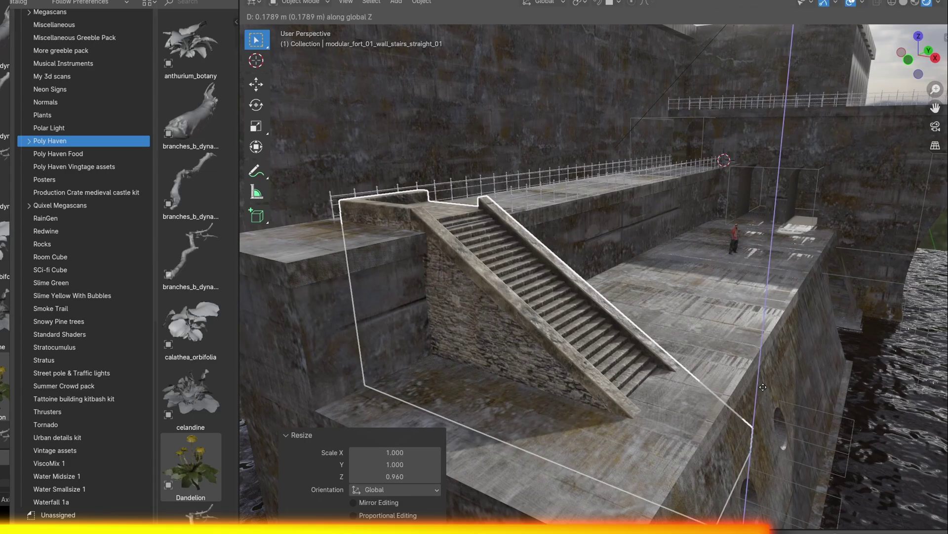
left_click(763, 387)
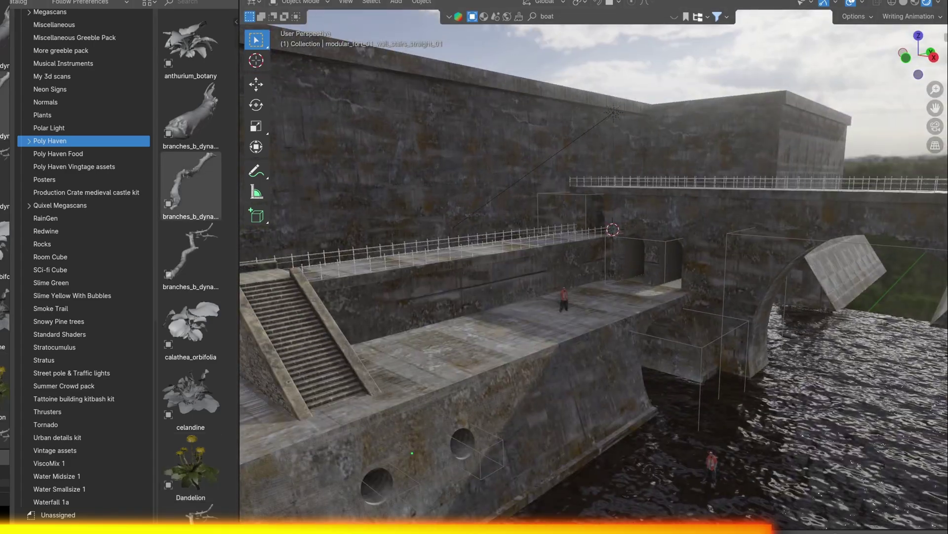
Step: Place the Cup & Saucer and Russo's storefronts from Free store front assets on the walkway
scroll(47, 381, "down", 5)
left_click(47, 394)
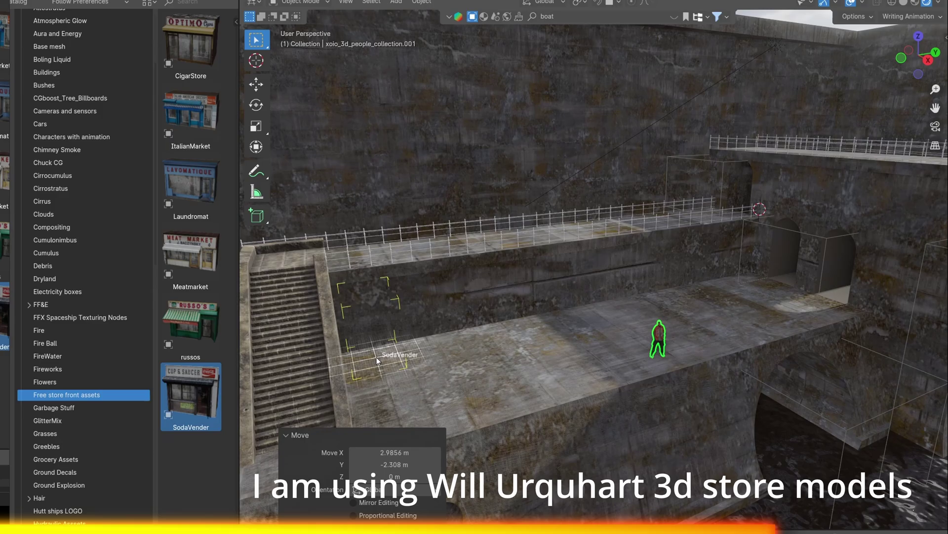
left_click_drag(377, 361, 378, 360)
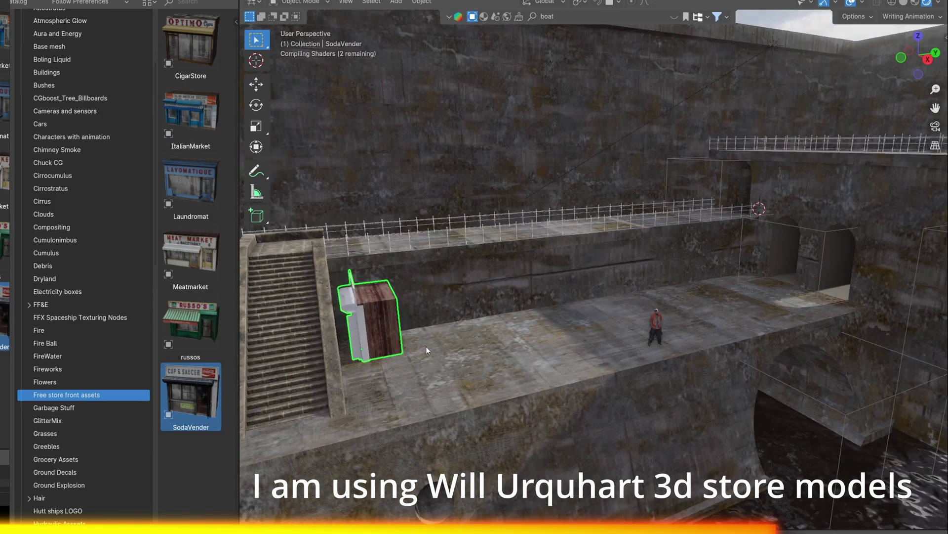
right_click(419, 324)
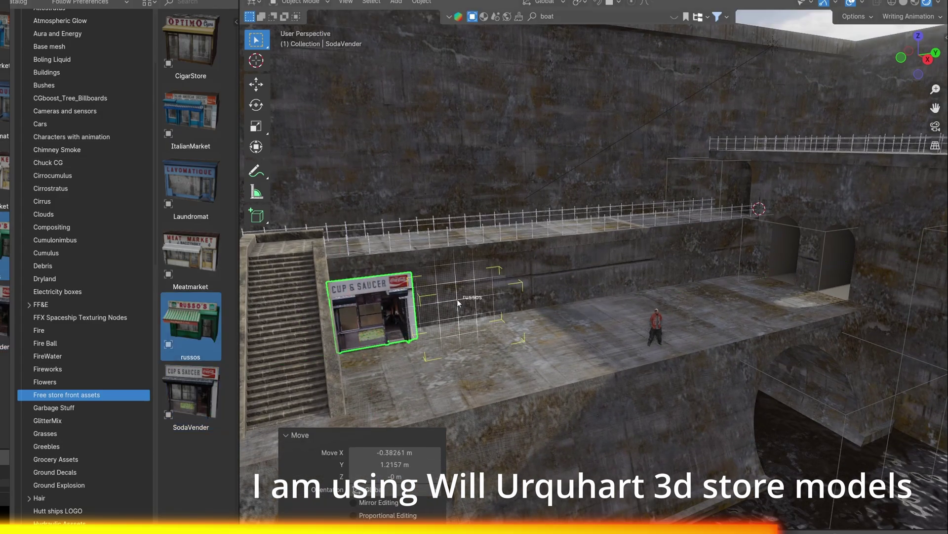
left_click_drag(190, 324, 535, 330)
left_click(536, 345)
Step: Place the Meat Market store right of Russo's, sliding it along Y
scroll(444, 340, "up", 5)
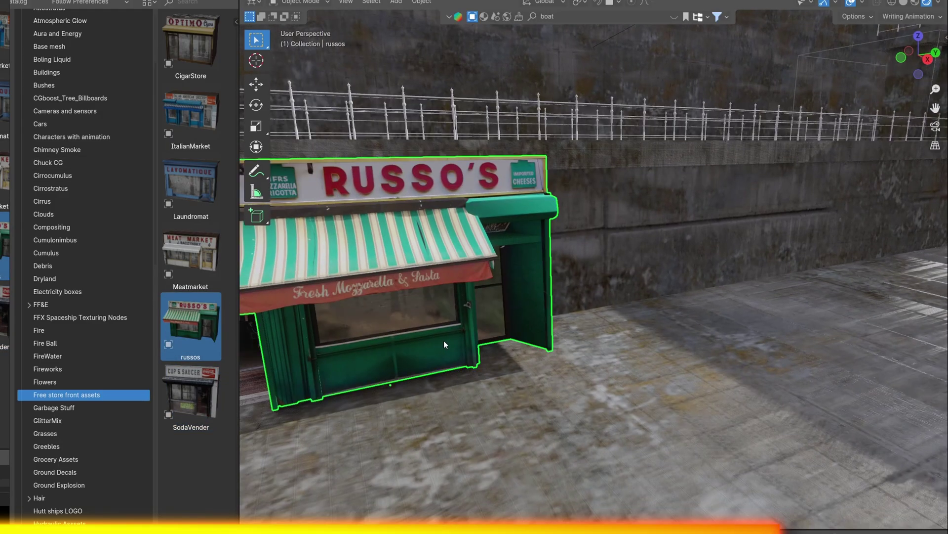
middle_click_drag(443, 340, 567, 348)
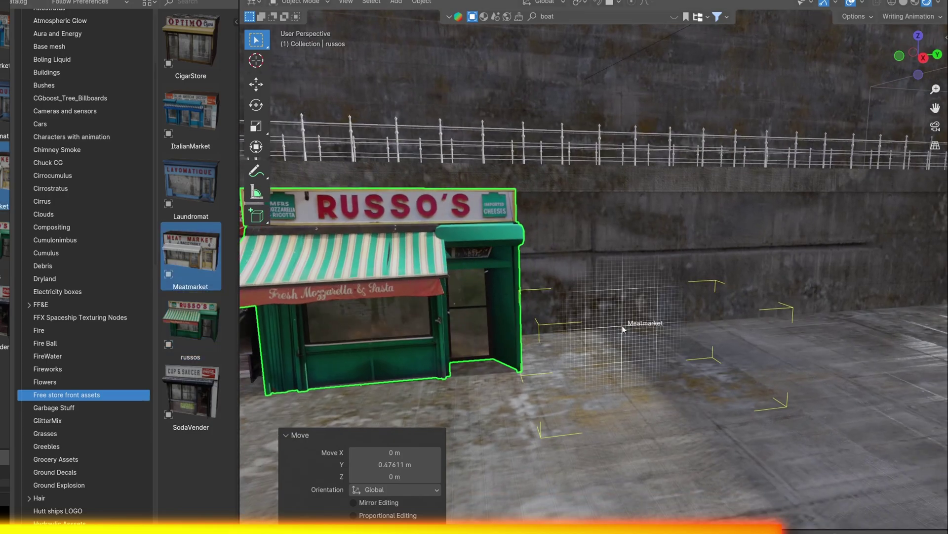
left_click_drag(191, 252, 643, 321)
key("g")
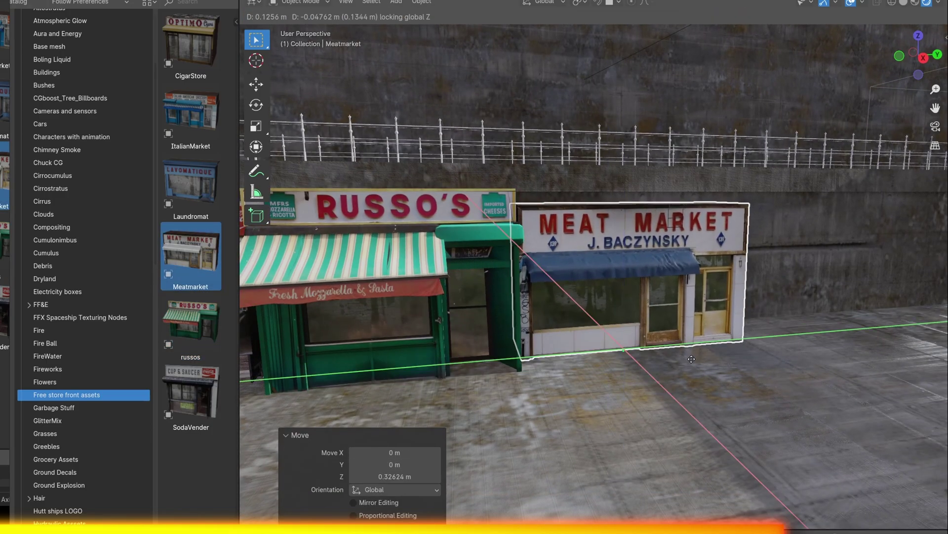
middle_click_drag(574, 392, 547, 404)
key("y")
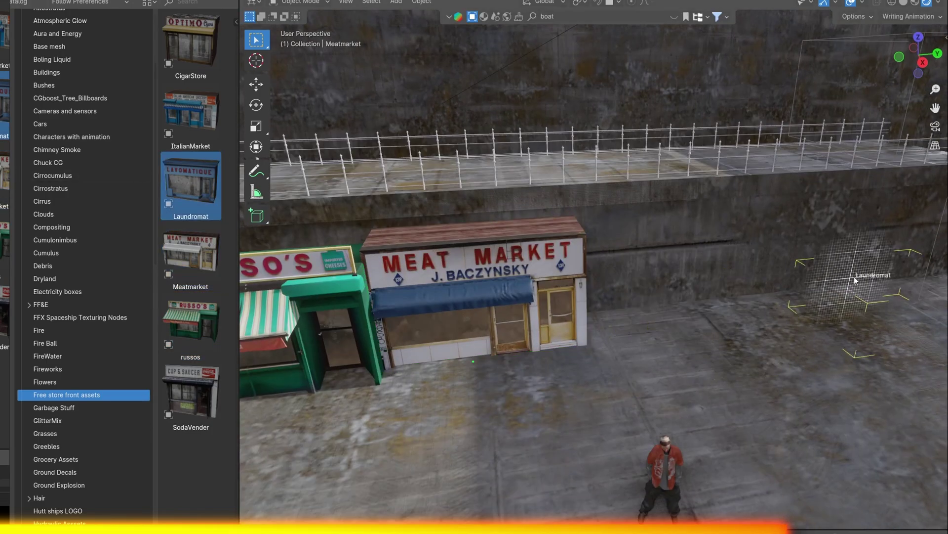
Step: Add the Lavomatique store with reset rotation and the Italian grocery beside Meat Market
left_click_drag(855, 279, 838, 311)
key("alt+r")
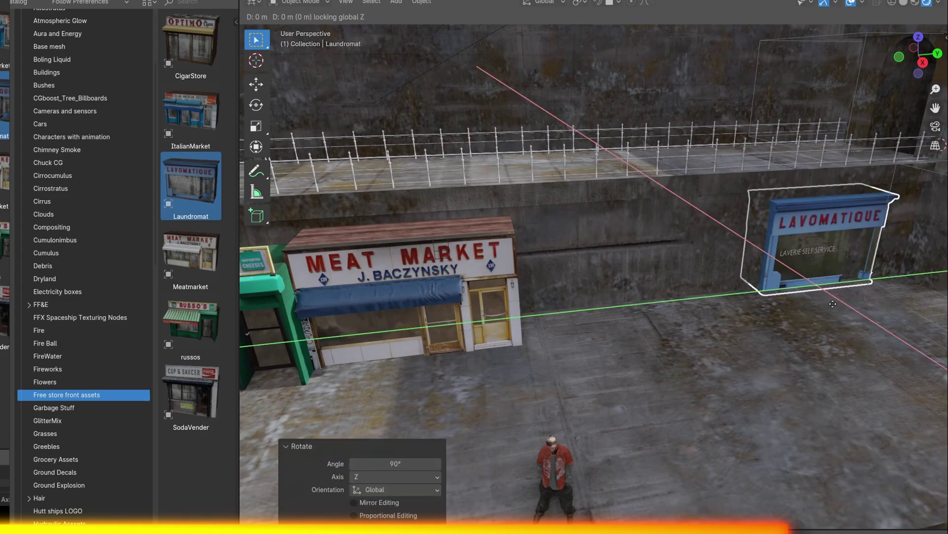
left_click_drag(191, 114, 568, 307)
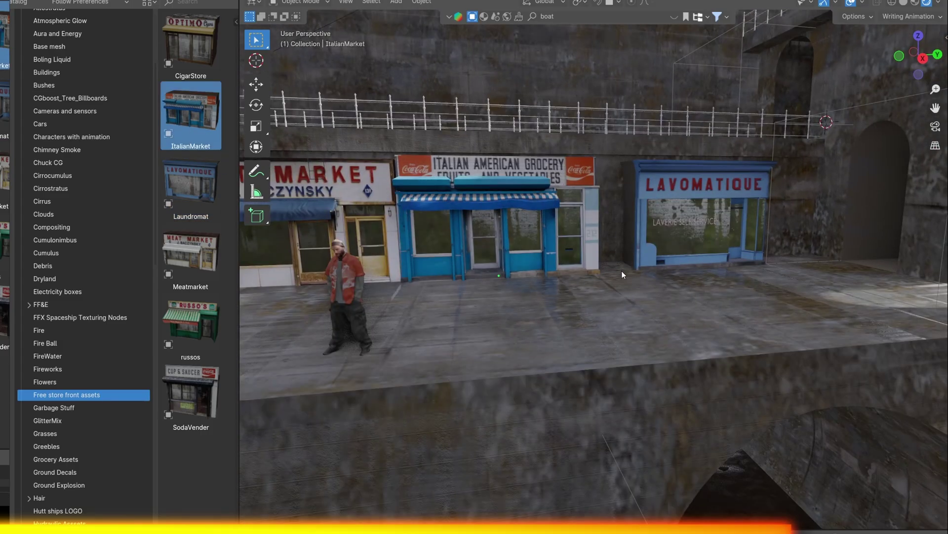
left_click(642, 257)
Step: Select the upper walkway railing from a high view of the storefront row
mouse_move(642, 287)
middle_mouse_down()
mouse_move(598, 316)
mouse_move(316, 229)
mouse_move(526, 338)
middle_mouse_up()
left_click(527, 338)
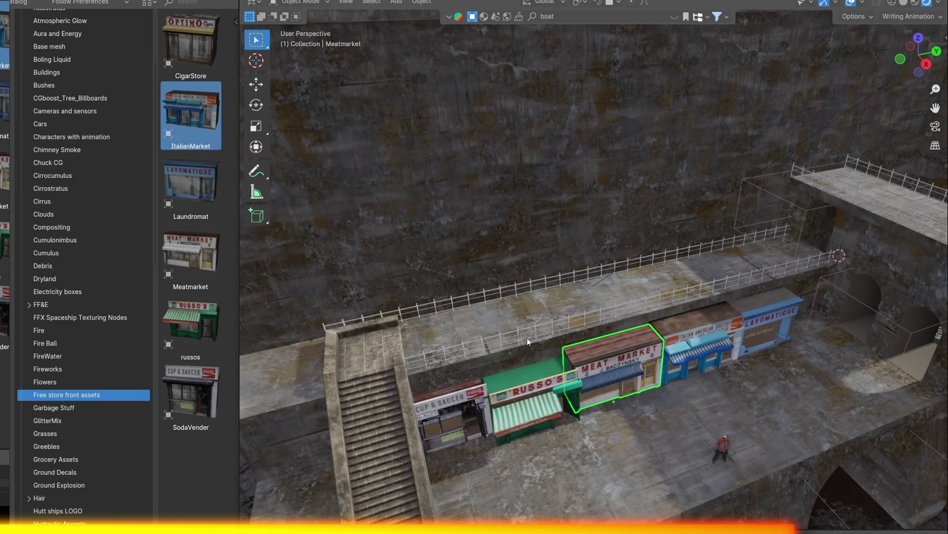
left_click(544, 286)
scroll(552, 347, "up", 4)
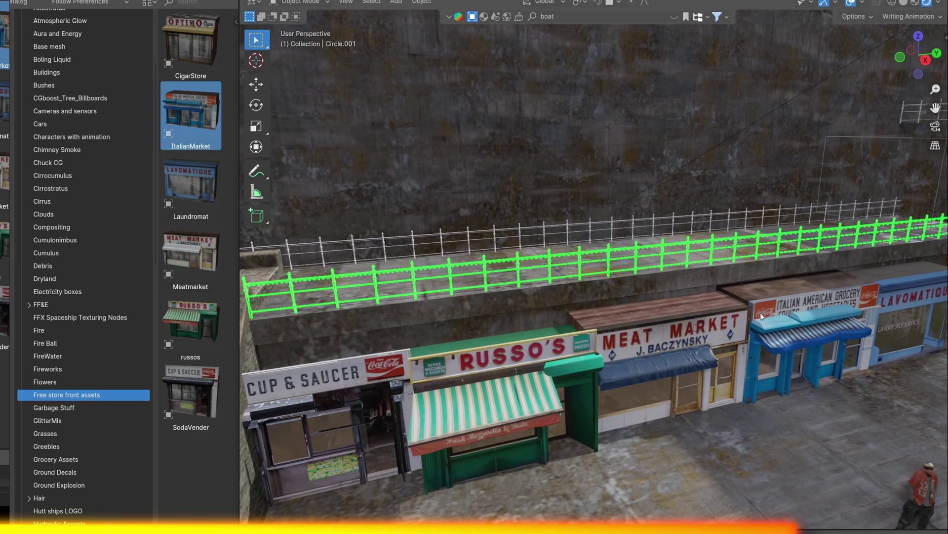
Step: Purge all unused data blocks, frame the walkway railing and enter its Edit Mode
left_click(543, 317)
key("KP_Decimal")
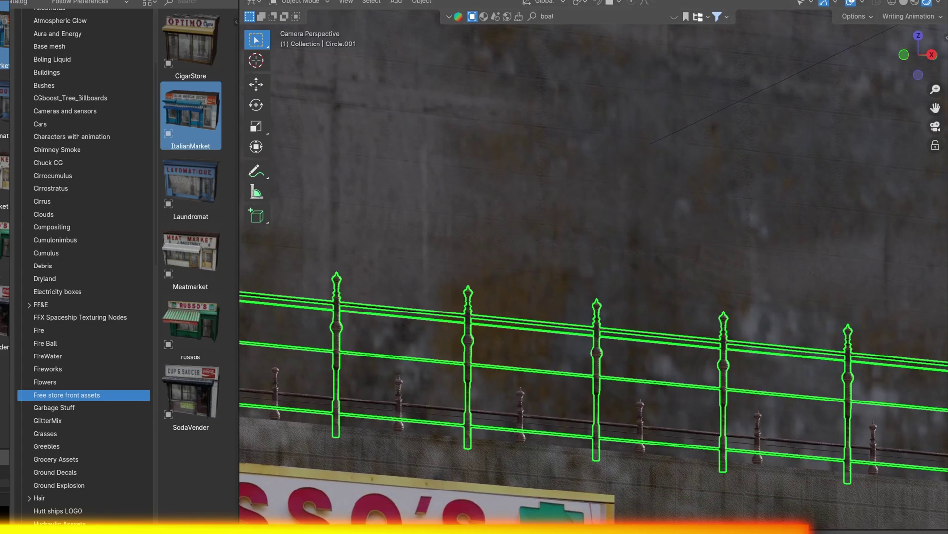
key("Tab")
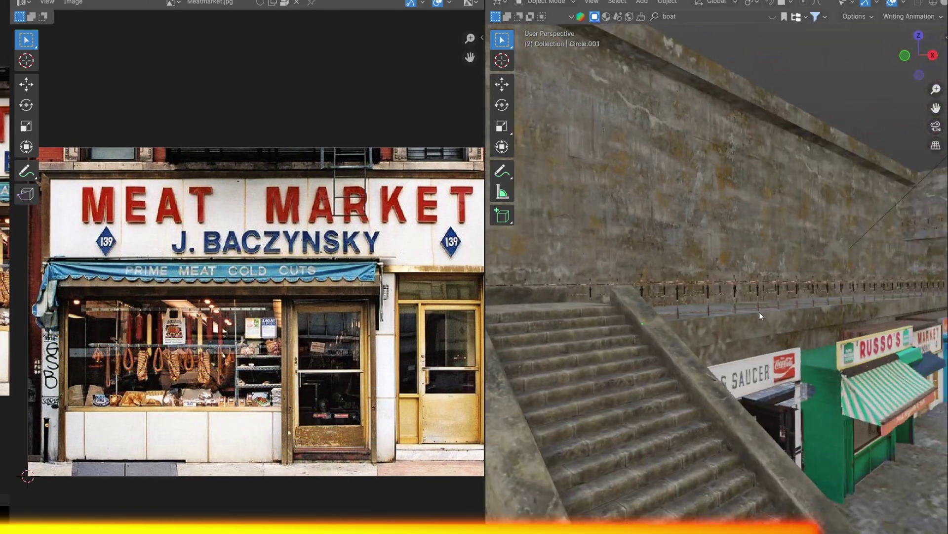
Step: Fit the storefront's UVs onto the ItalianGrocery image and return to Object Mode
key("Tab")
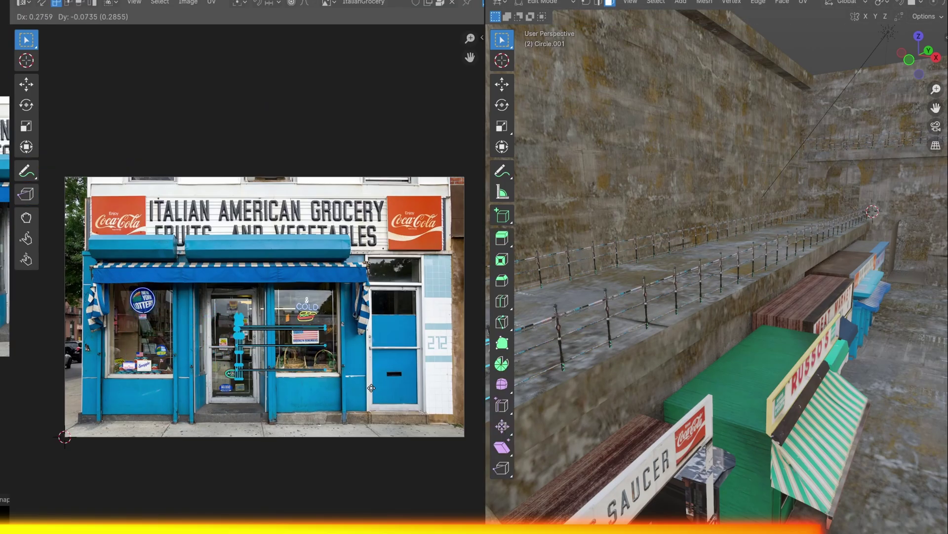
left_click(372, 388)
key("Tab")
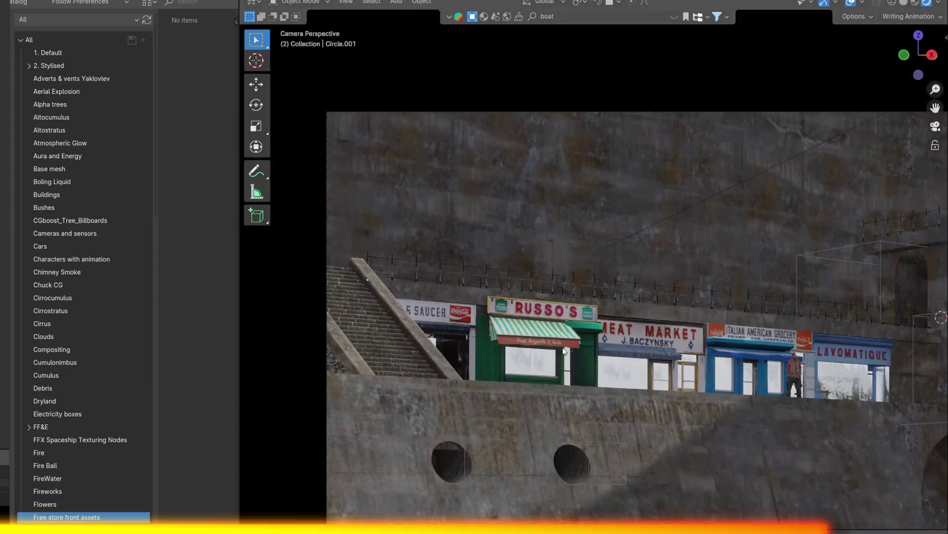
Step: Add a point light to the scene near the tunnel
scroll(565, 351, "down", 4)
scroll(562, 311, "up", 1)
key("shift+a")
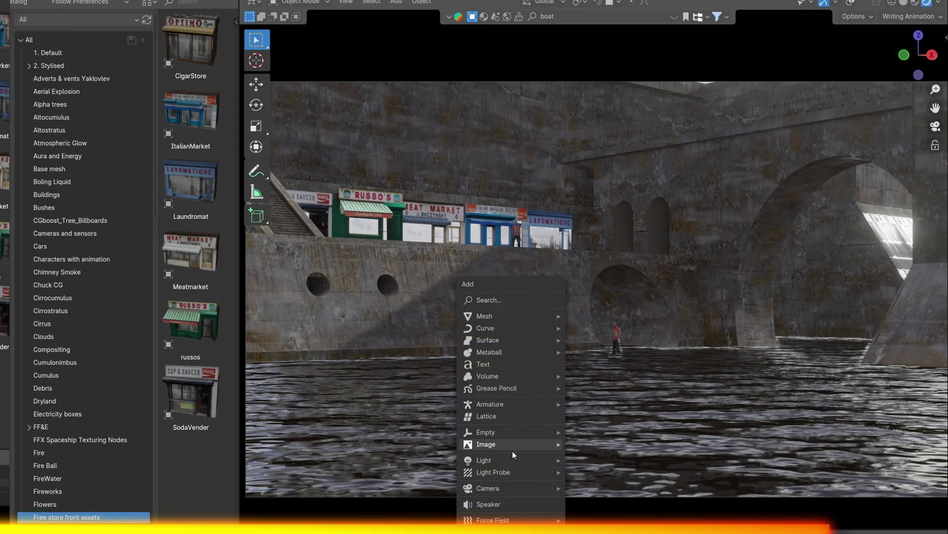
left_click(588, 460)
key("g")
left_click(587, 309)
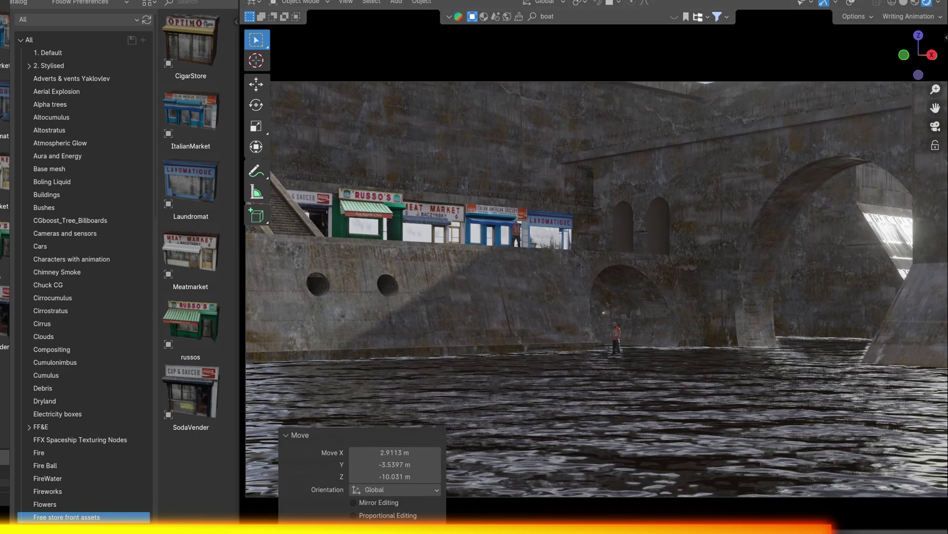
Step: Position the point light along X inside the tunnel arch
key("g")
key("x")
left_click(731, 376)
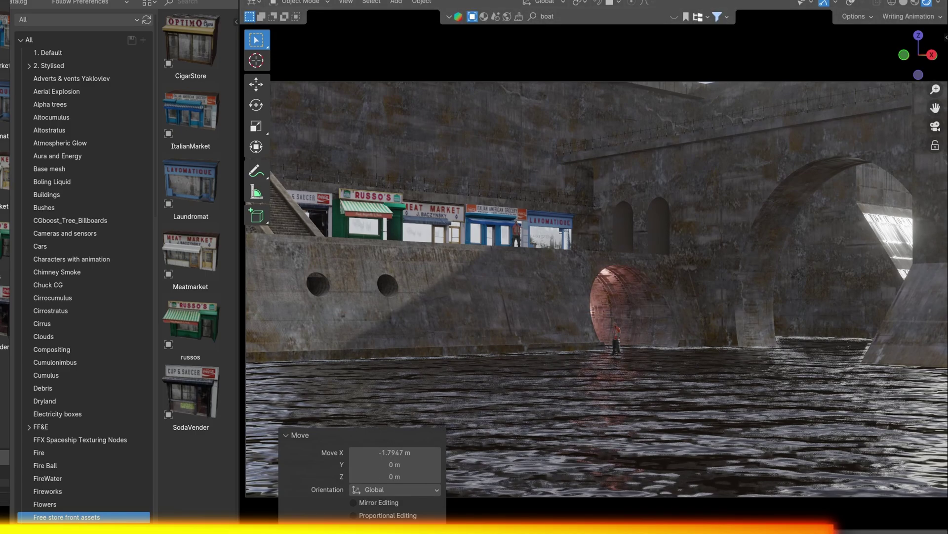
key("g")
left_click(840, 346)
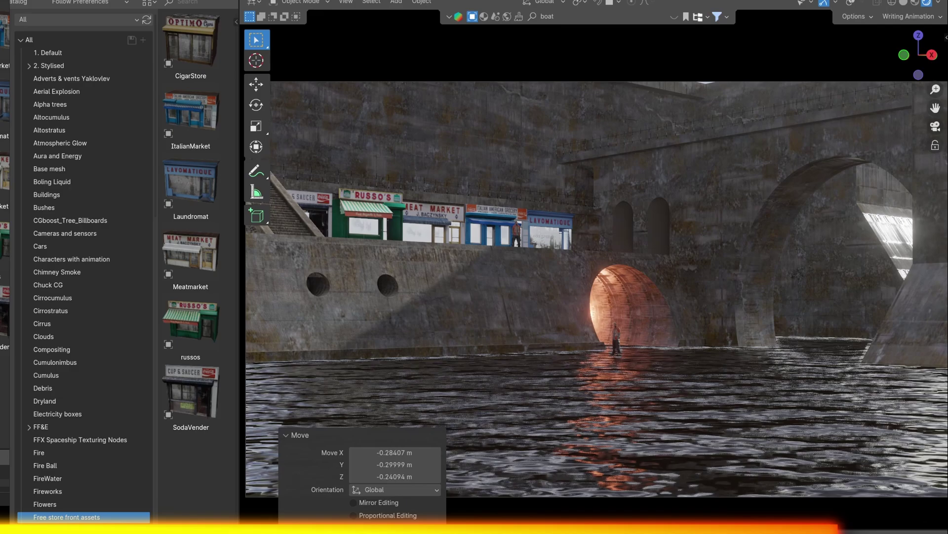
scroll(602, 367, "down", 3)
Step: Make a linked light copy 6.5 m higher, shift it along X, and show asset thumbnails
key("alt+d")
key("z")
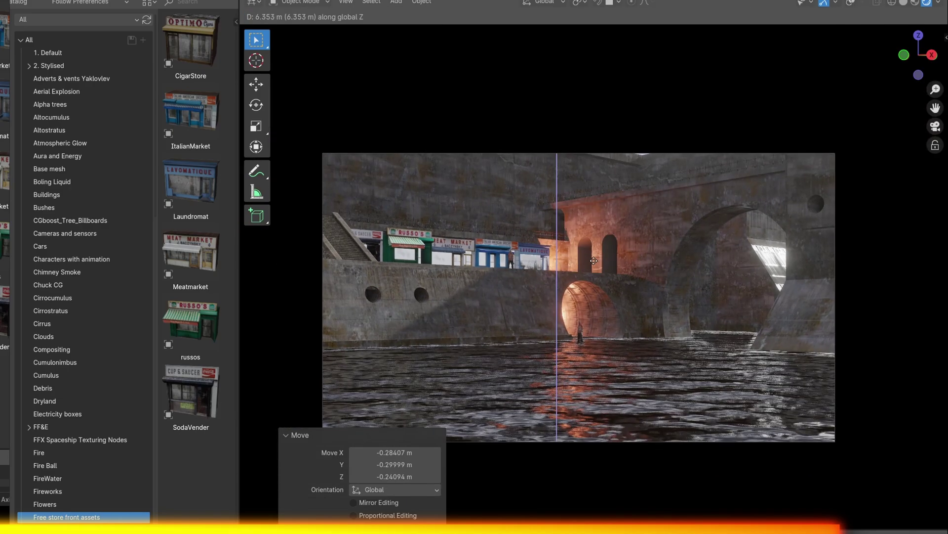
left_click(561, 275)
key("g")
key("x")
scroll(568, 287, "up", 1)
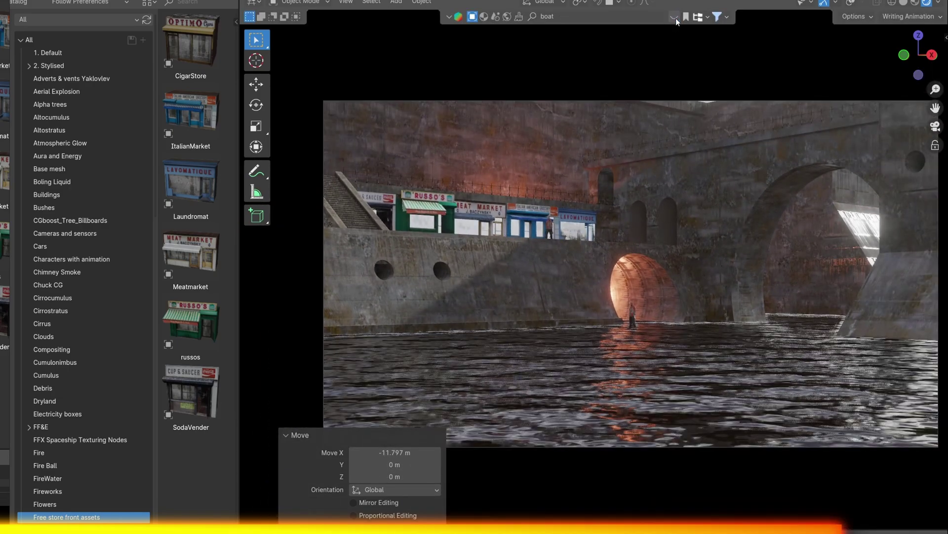
left_click(675, 17)
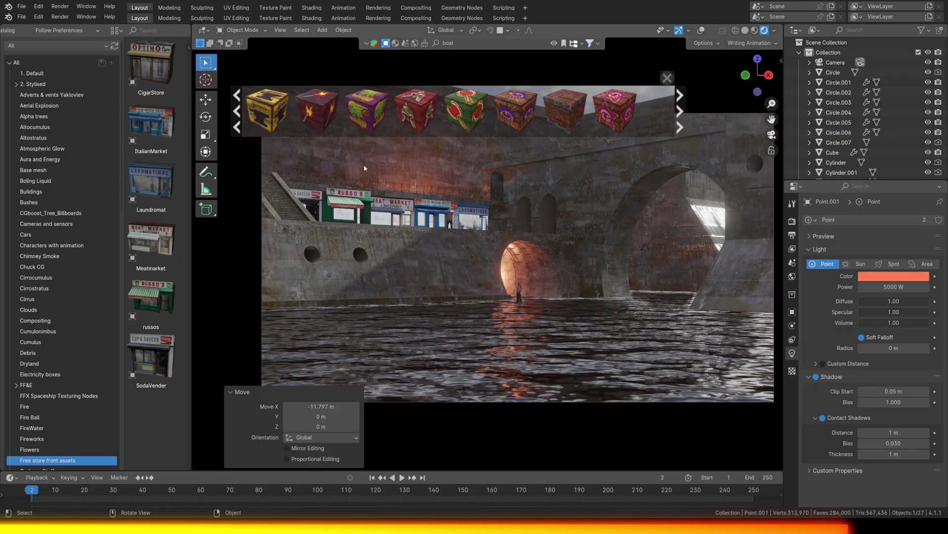
Step: Tilt the rowboat 8.98° around Y and save the canal scene file
key("r")
key("y")
left_click(453, 311)
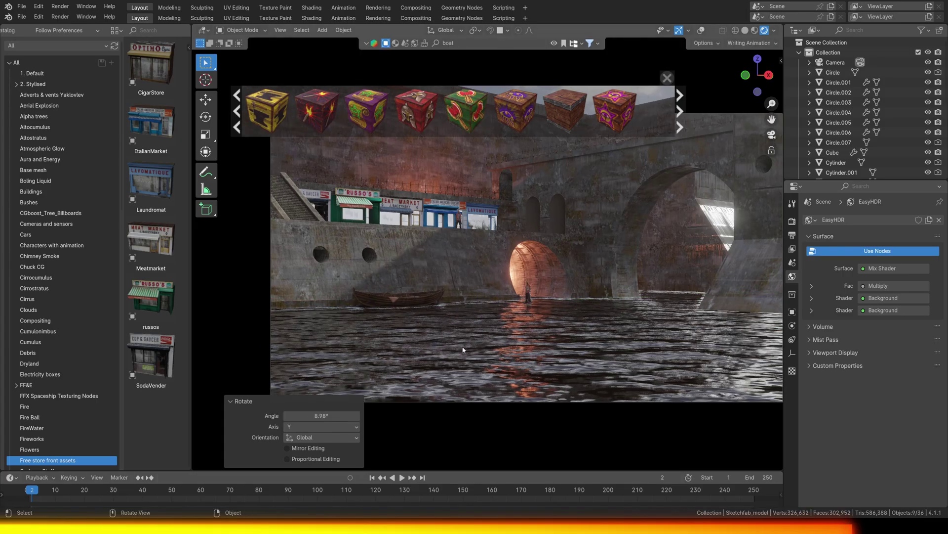
key("ctrl+s")
Step: Search all asset catalogs for 'cabln' to find the cable assets
middle_click_drag(463, 350, 514, 314)
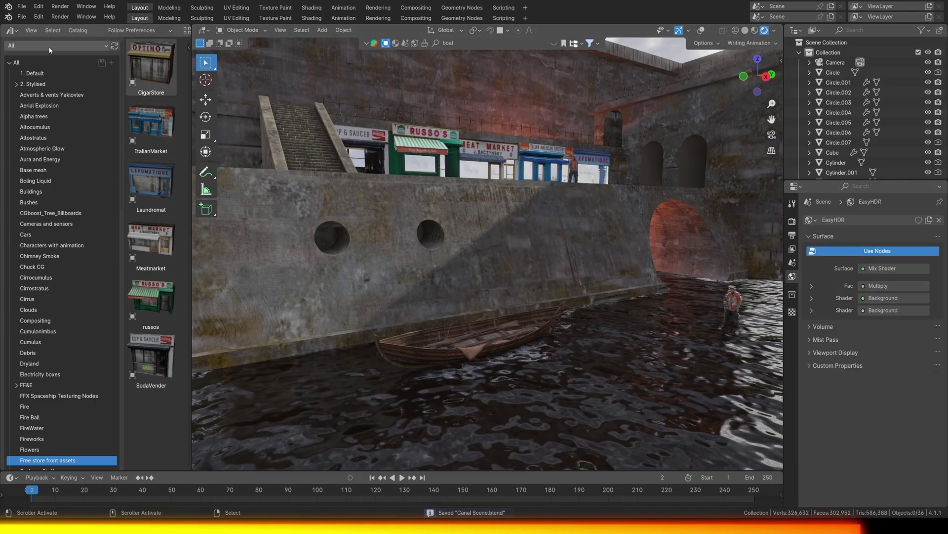
left_click(40, 62)
key("ctrl+f")
type("cabl")
type("n")
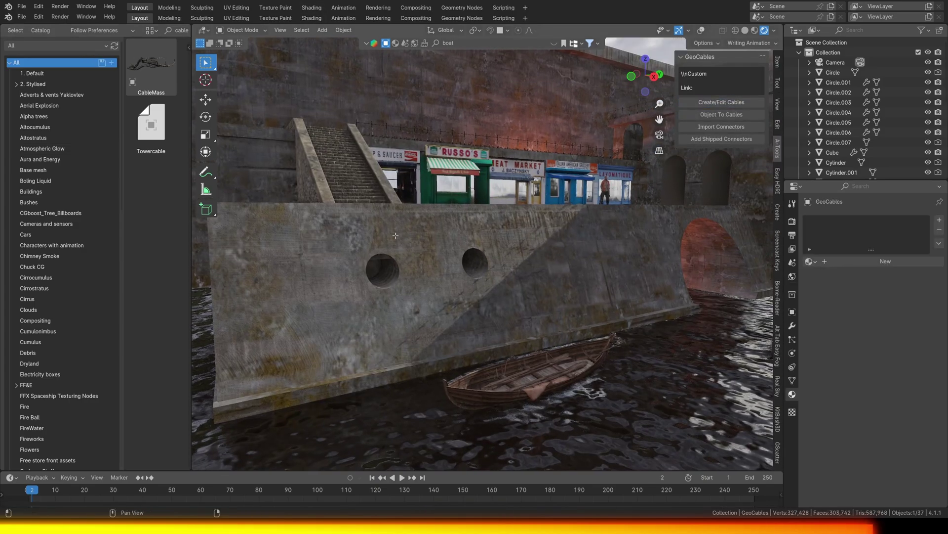
Step: Inspect the old cable object in Edit Mode around the dam
middle_click_drag(395, 235, 494, 227)
scroll(494, 228, "up", 5)
key("Tab")
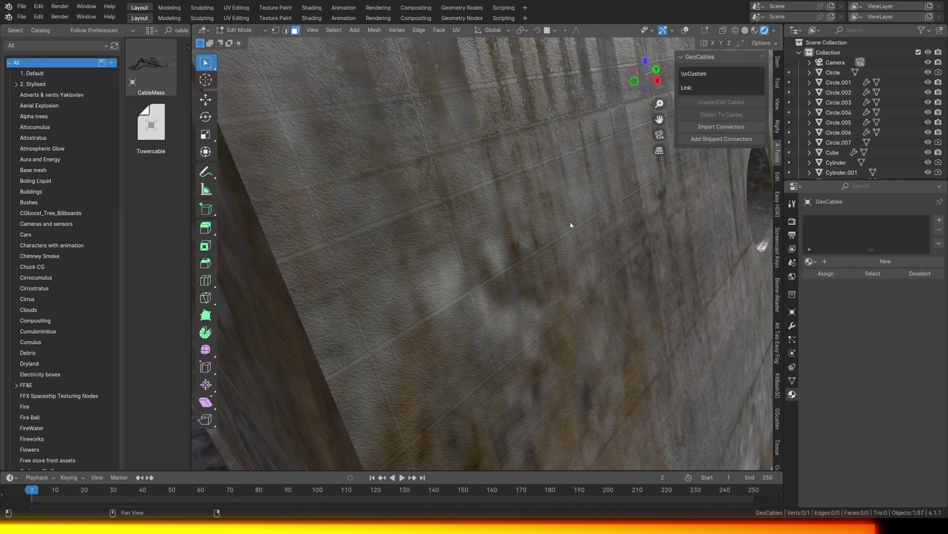
scroll(569, 202, "down", 10)
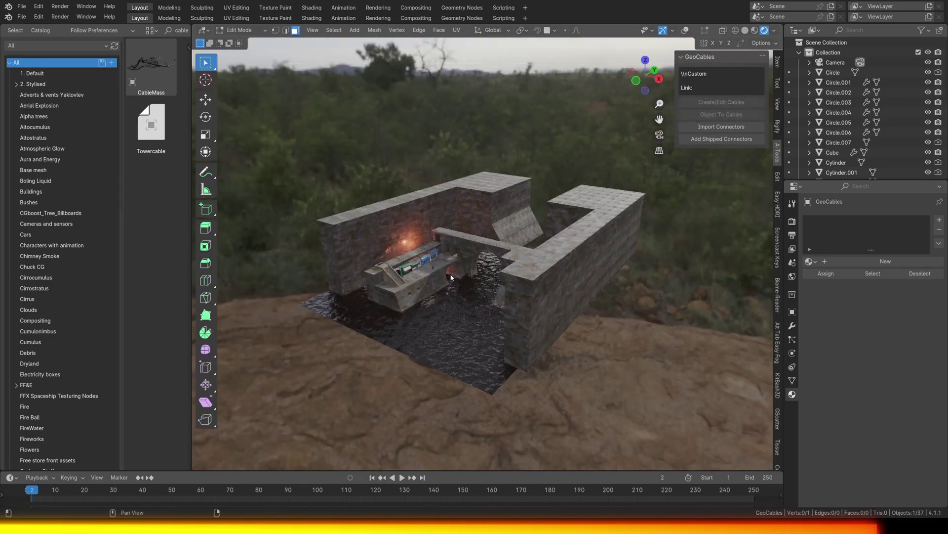
mouse_move(494, 245)
middle_mouse_down()
mouse_move(452, 285)
mouse_move(464, 276)
middle_mouse_up()
scroll(476, 268, "up", 5)
scroll(513, 247, "up", 3)
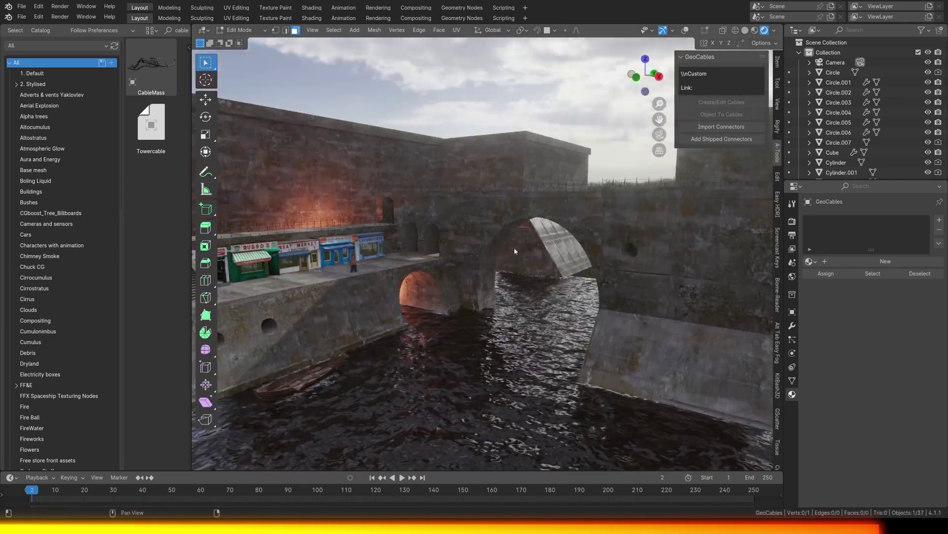
key("Tab")
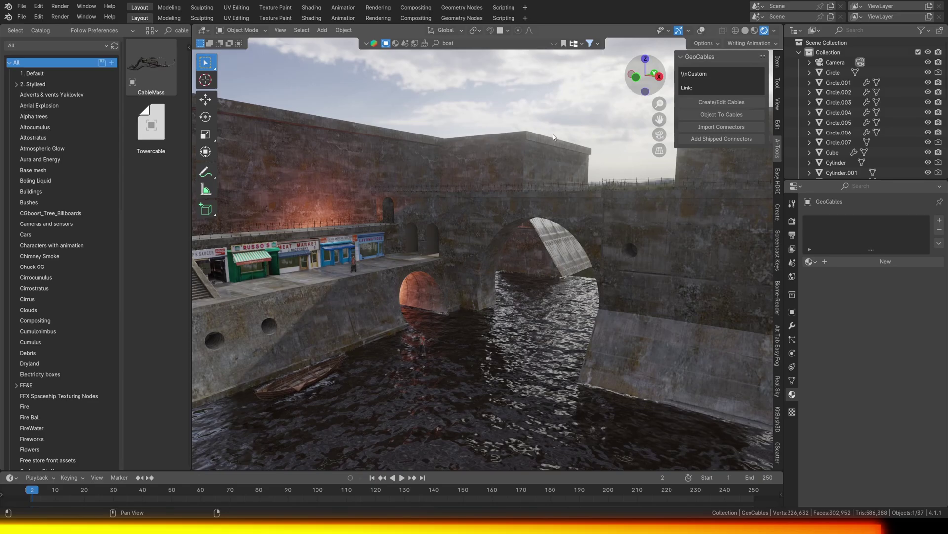
Step: Delete the old red and blue cables running over the water
middle_click_drag(553, 135, 472, 227)
mouse_move(356, 289)
middle_mouse_down()
mouse_move(422, 211)
mouse_move(705, 33)
mouse_move(556, 157)
middle_mouse_up()
mouse_move(566, 215)
middle_mouse_down()
mouse_move(534, 189)
mouse_move(472, 270)
mouse_move(524, 232)
middle_mouse_up()
key("Delete")
scroll(840, 123, "down", 3)
left_click(840, 145)
scroll(838, 148, "up", 3)
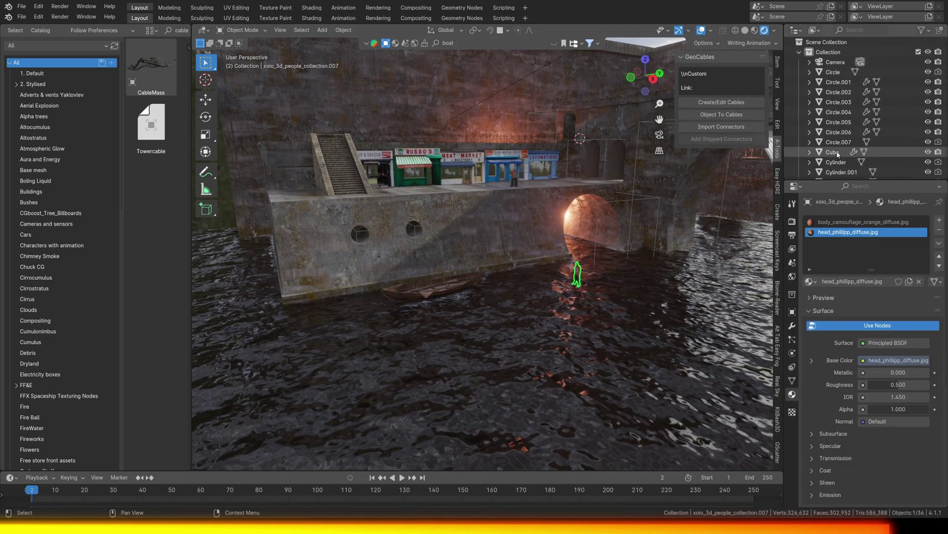
Step: Draw a new GeoCables cable along the canal wall
left_click(721, 102)
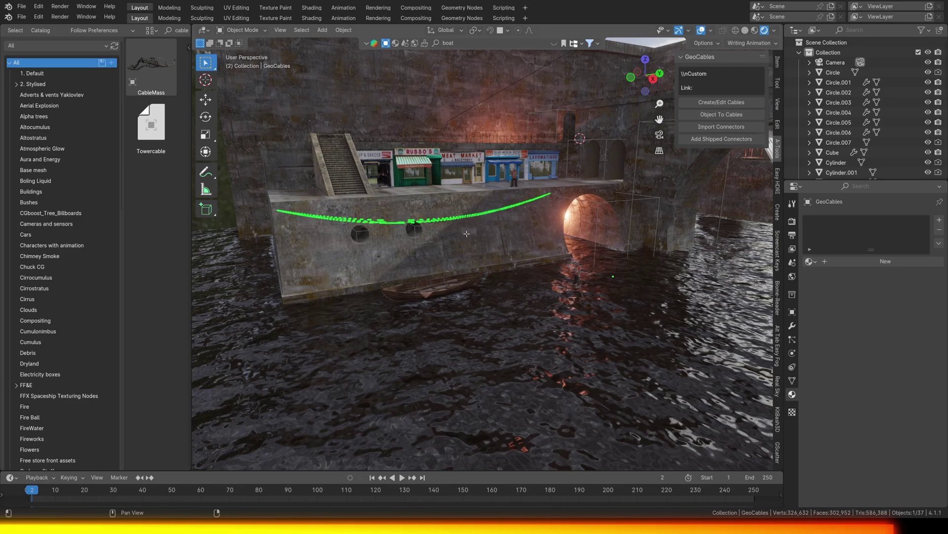
key("Return")
scroll(474, 228, "up", 3)
scroll(479, 223, "up", 3)
scroll(485, 218, "up", 3)
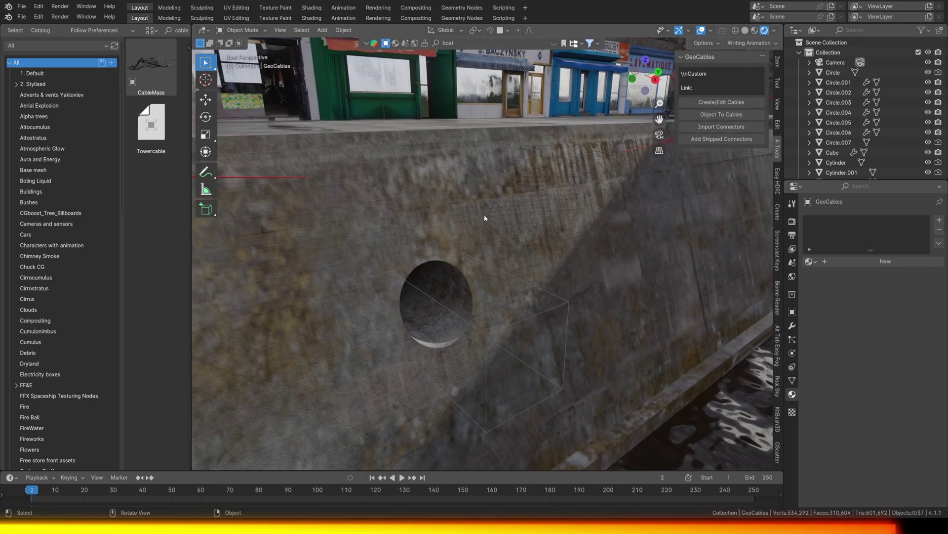
scroll(485, 218, "down", 4)
scroll(485, 218, "up", 4)
Step: Add the supplied connectors, assign Cables Material.001, and isolate the cables in local view
left_click(713, 126)
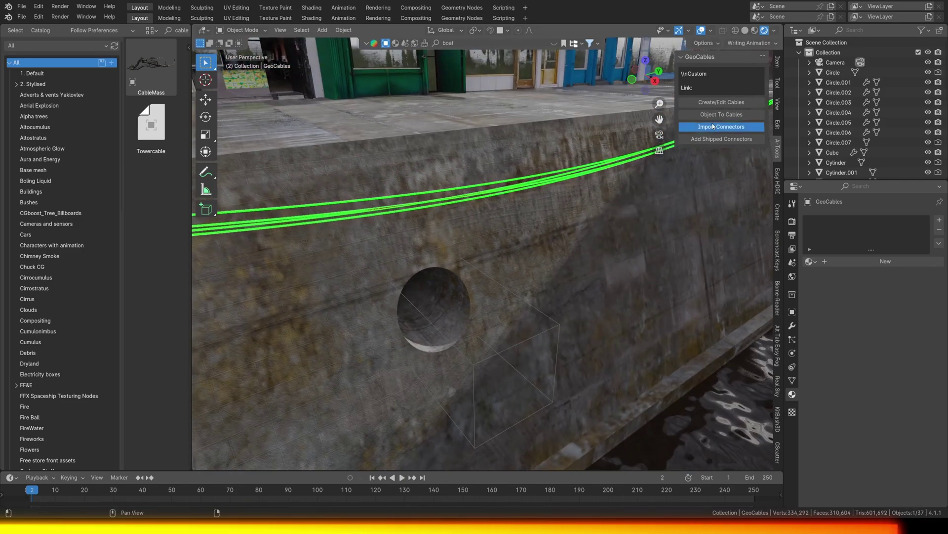
scroll(551, 203, "up", 3)
left_click(721, 139)
scroll(494, 208, "down", 3)
scroll(466, 205, "up", 3)
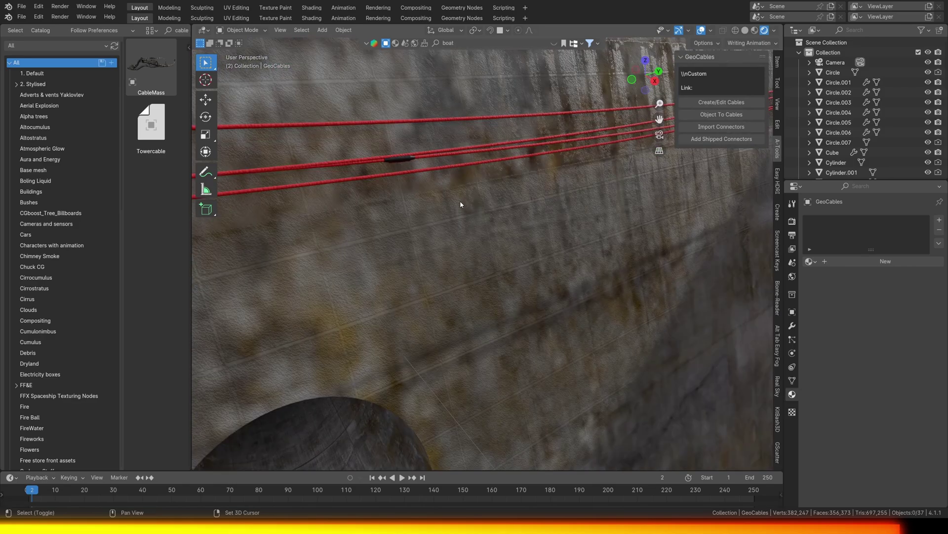
left_click(810, 261)
left_click(849, 277)
key("KP_Divide")
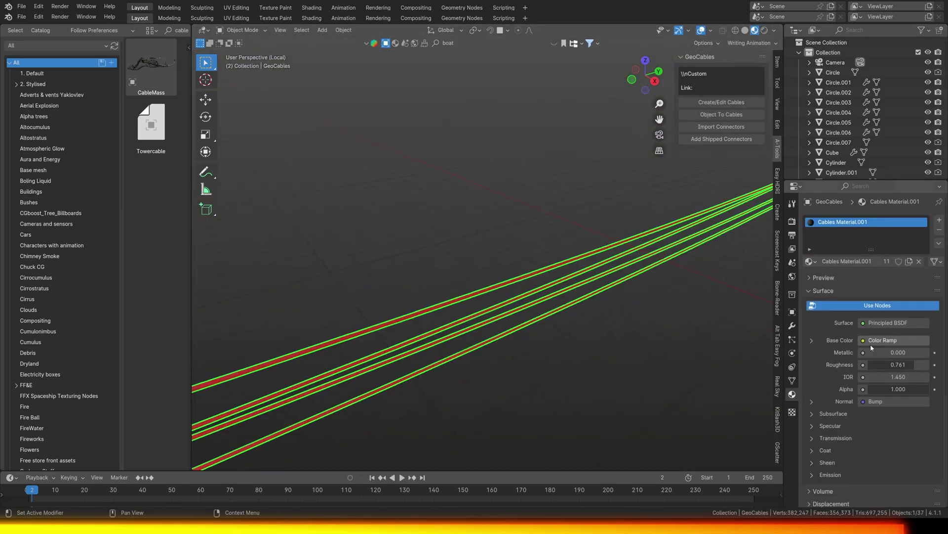
Step: In Shading, shift the cable color ramp stop to 0.322 and set its colour to black
left_click(312, 7)
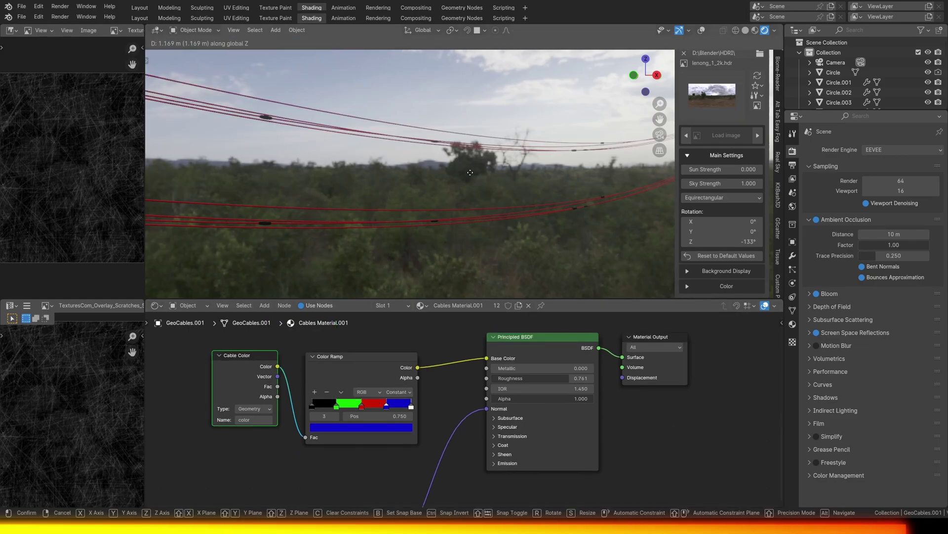
key("Tab")
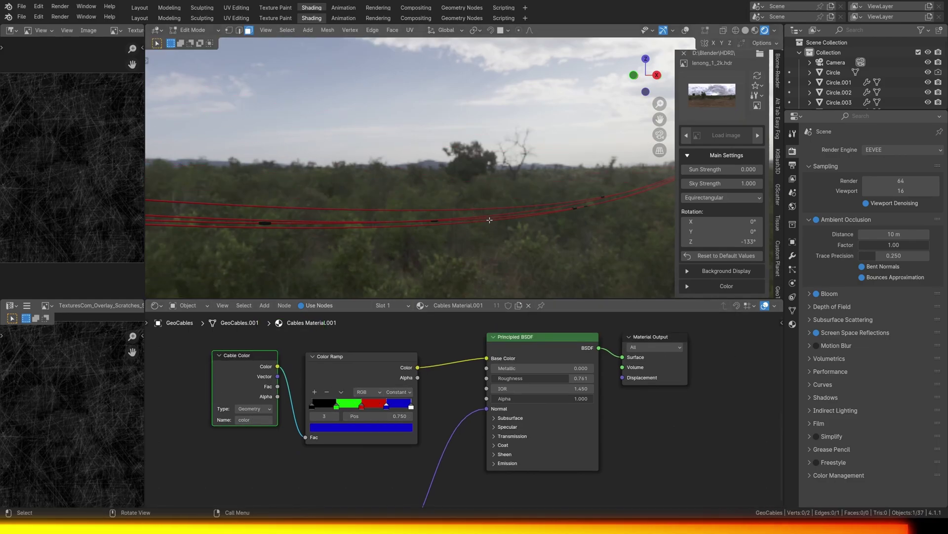
key("Tab")
left_click_drag(336, 405, 344, 405)
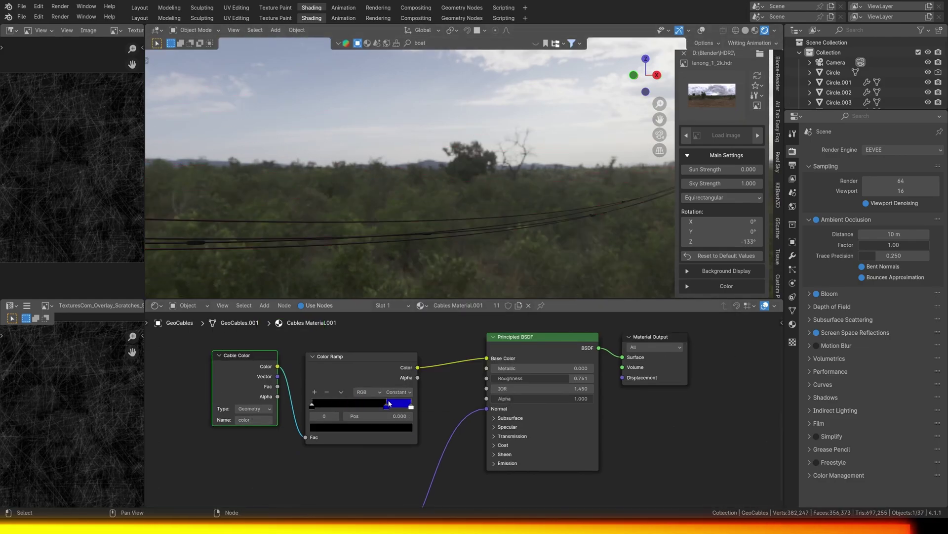
left_click(350, 428)
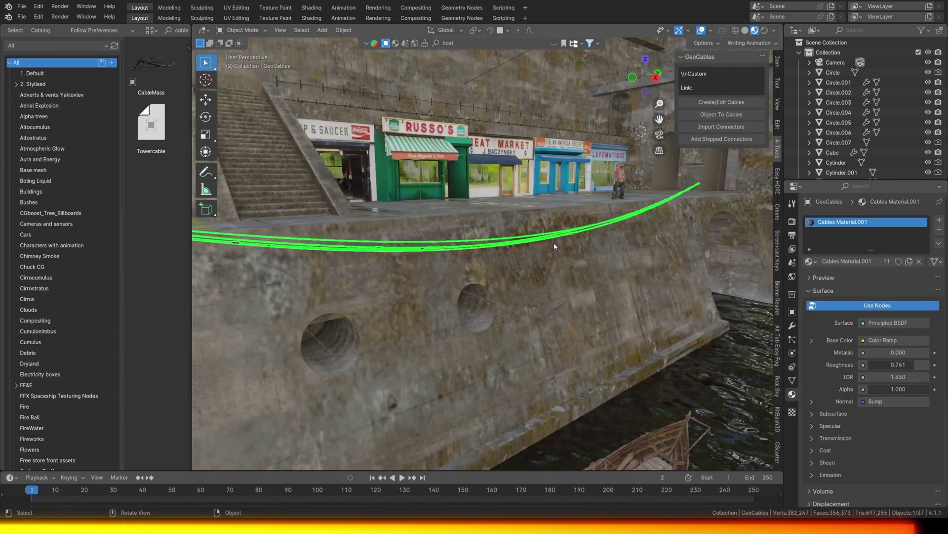
Step: Lower the selected cable points 5.93 m along Z in Edit Mode
key("Tab")
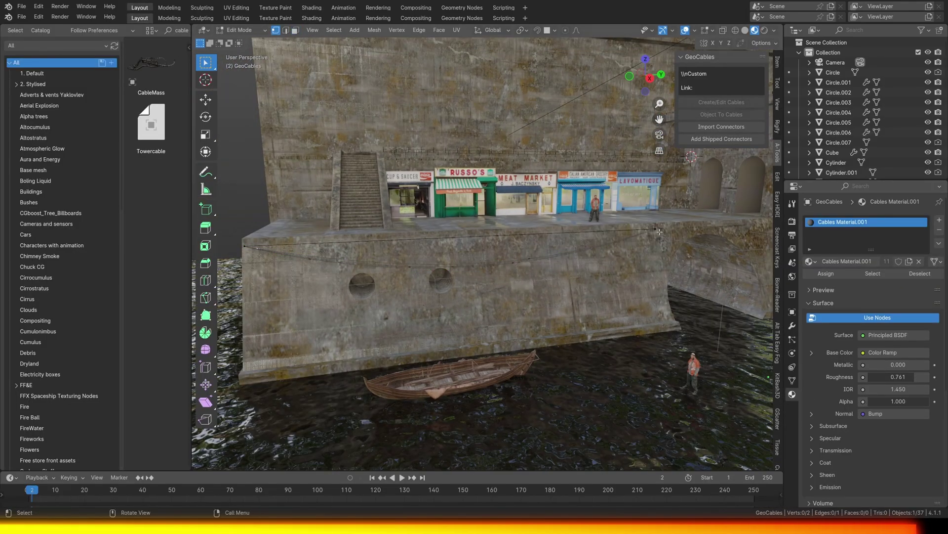
left_click(660, 231)
key("g")
key("z")
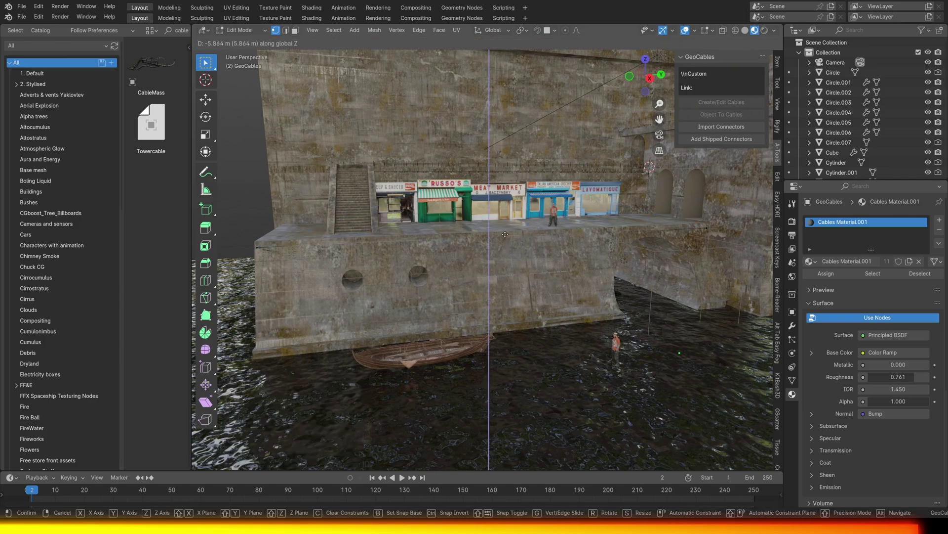
left_click(505, 234)
middle_click_drag(505, 234, 445, 167)
Step: Move the cable points along Y onto the canal wall and save the scene
key("g")
key("y")
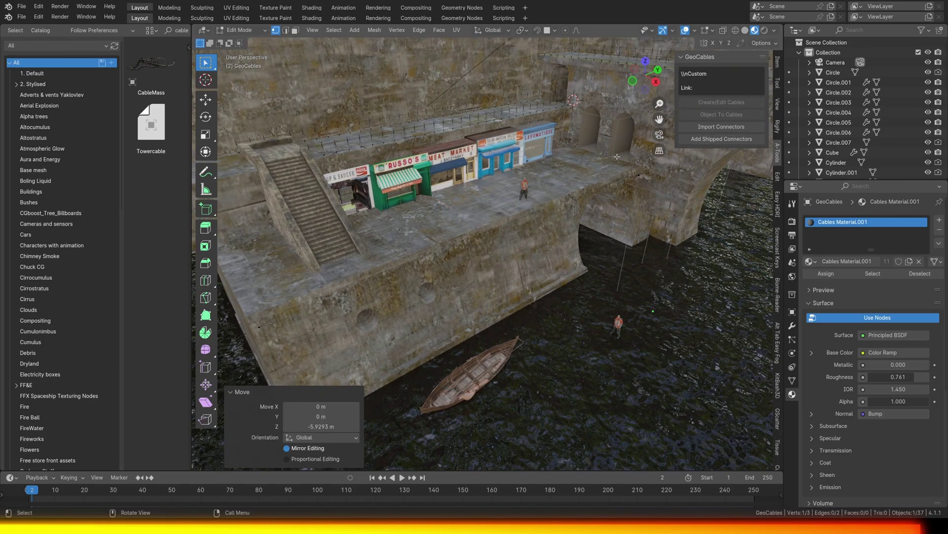
left_click(612, 316)
middle_click_drag(613, 316, 604, 230)
key("Tab")
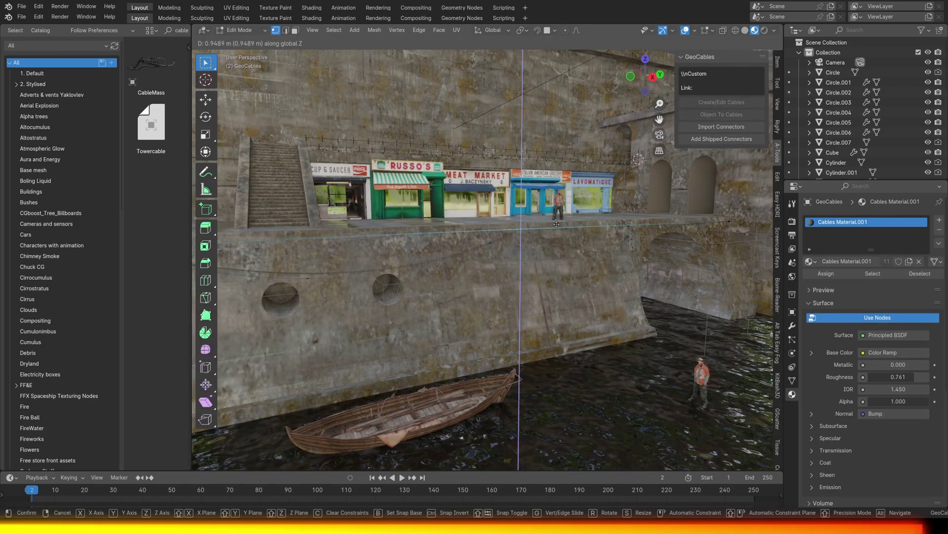
scroll(603, 229, "up", 5)
key("ctrl+s")
left_click(921, 309)
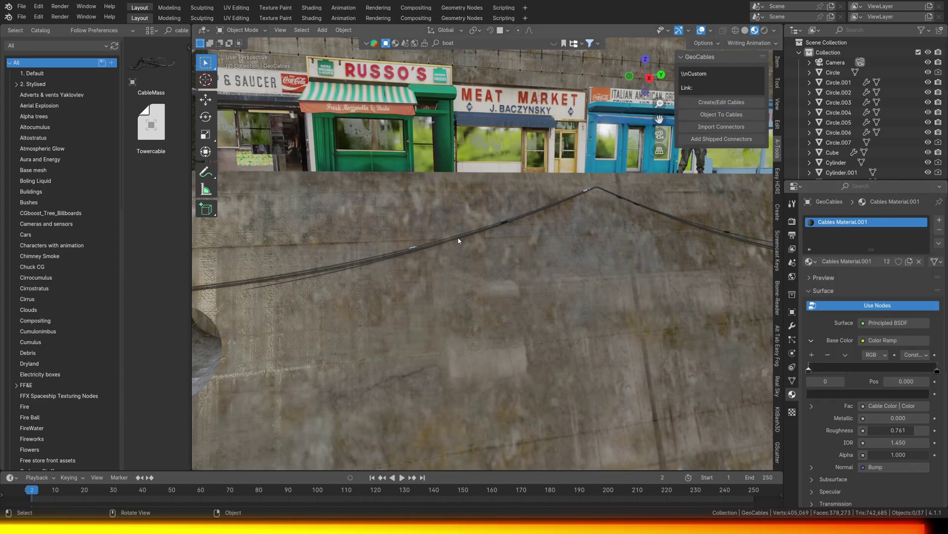